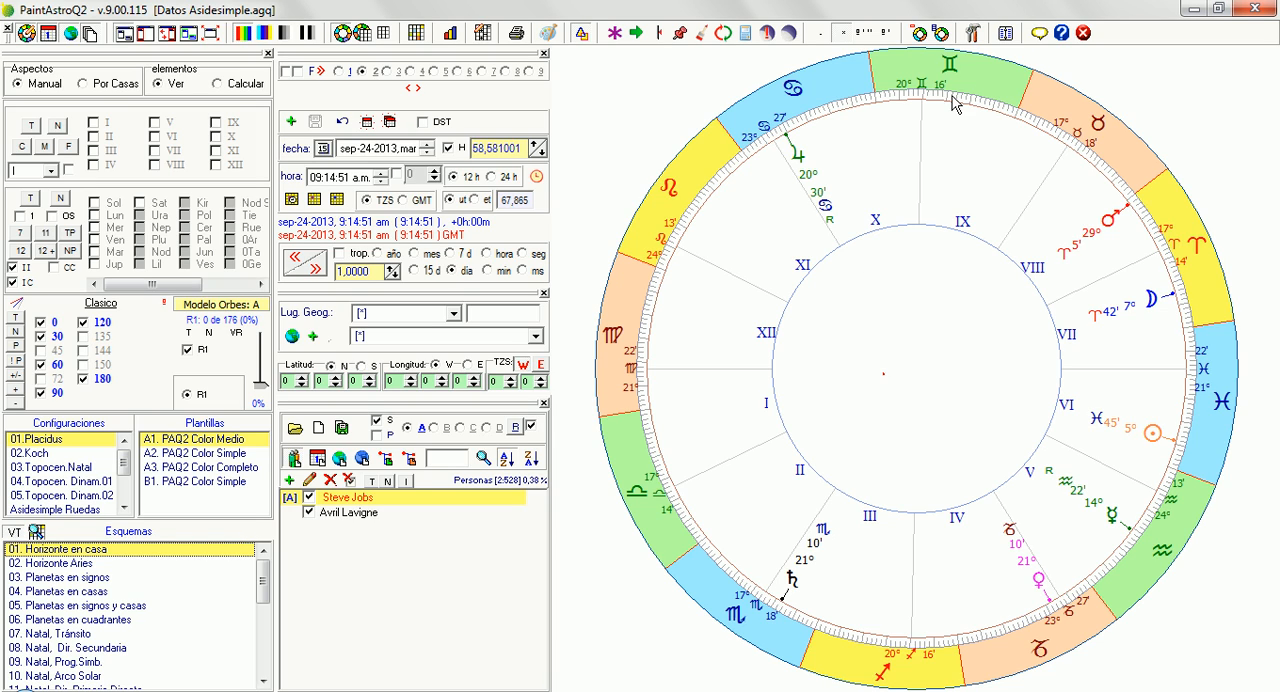
Open the AstroReporte output window and load the 02.08. Aspectos Todas Casas Placidus Koch con Rx template
left_click(1004, 33)
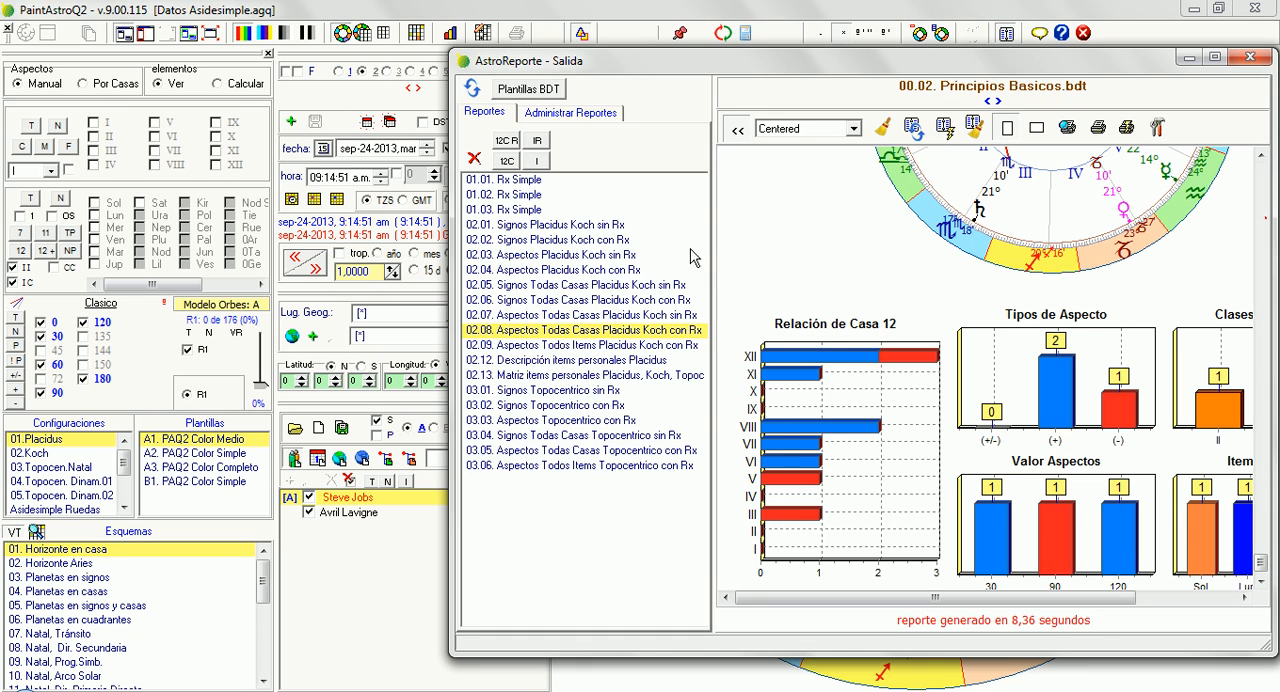
left_click(589, 333)
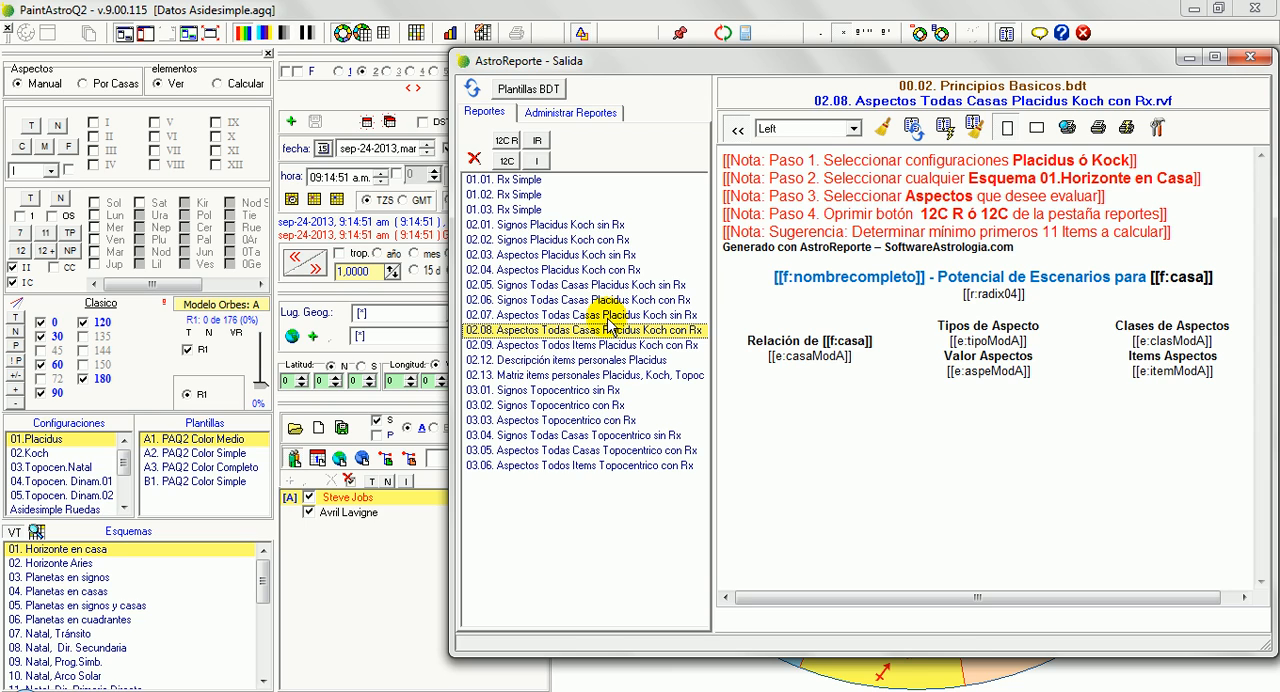
left_click(551, 180)
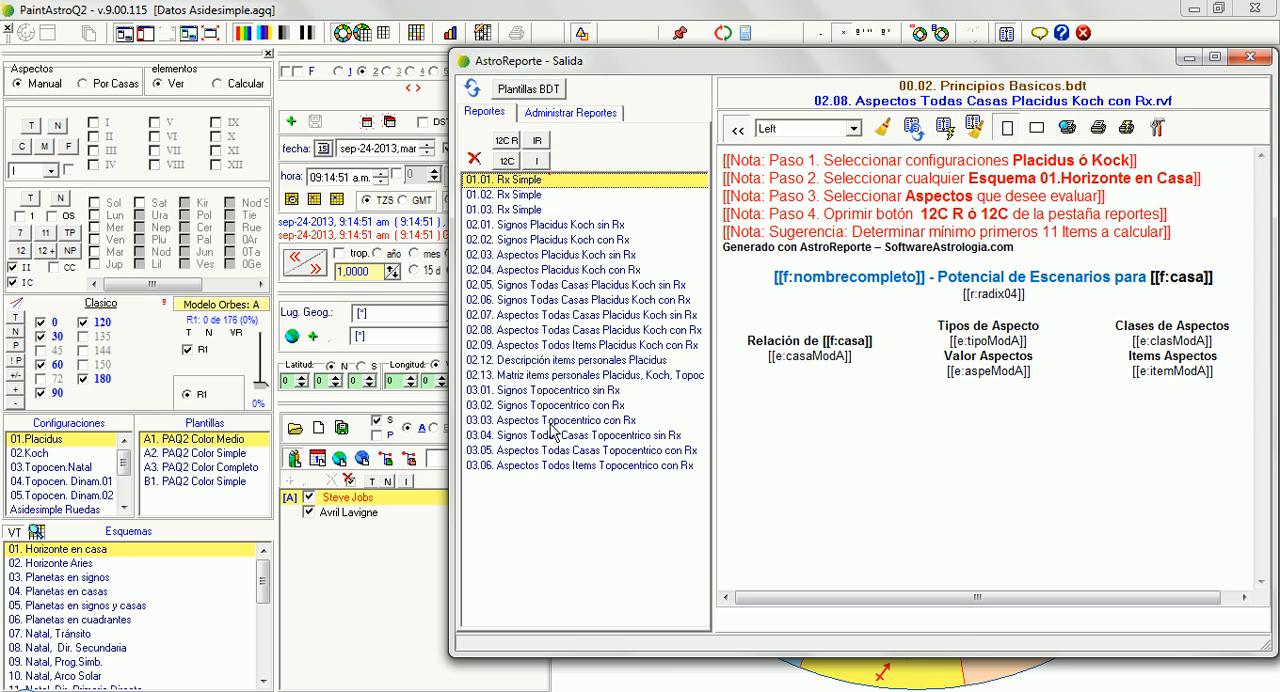
left_click(551, 456)
left_click(553, 466)
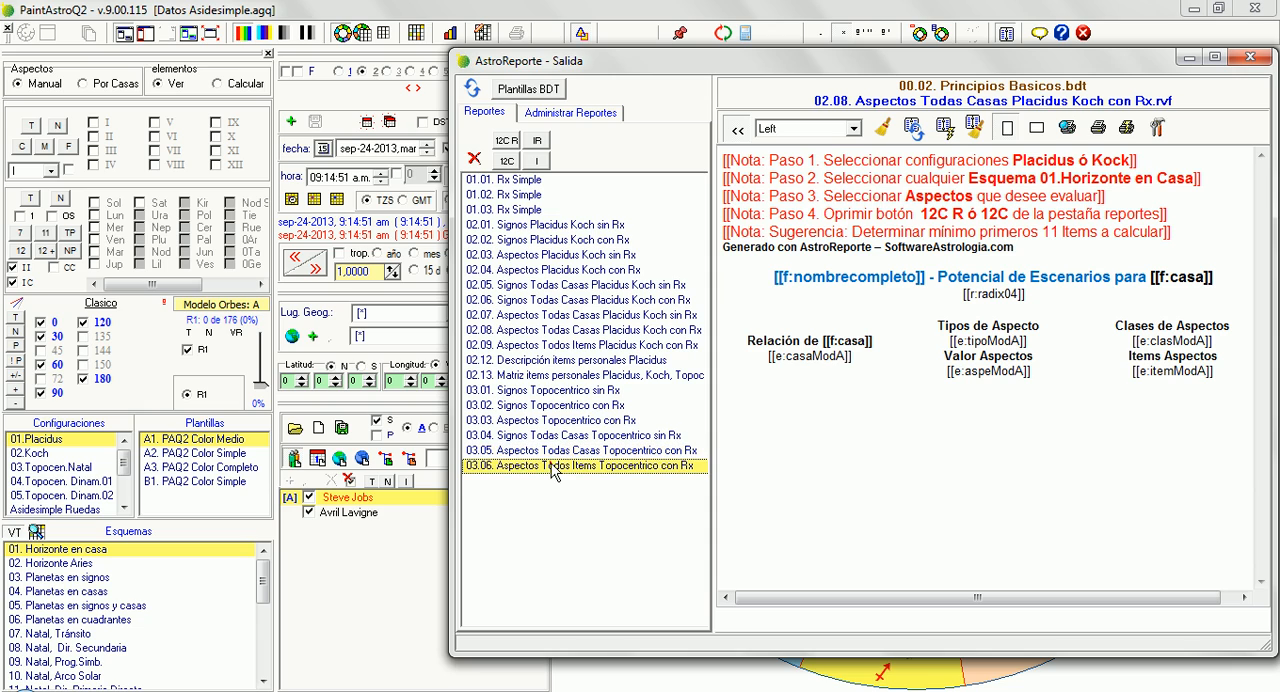
left_click(570, 423)
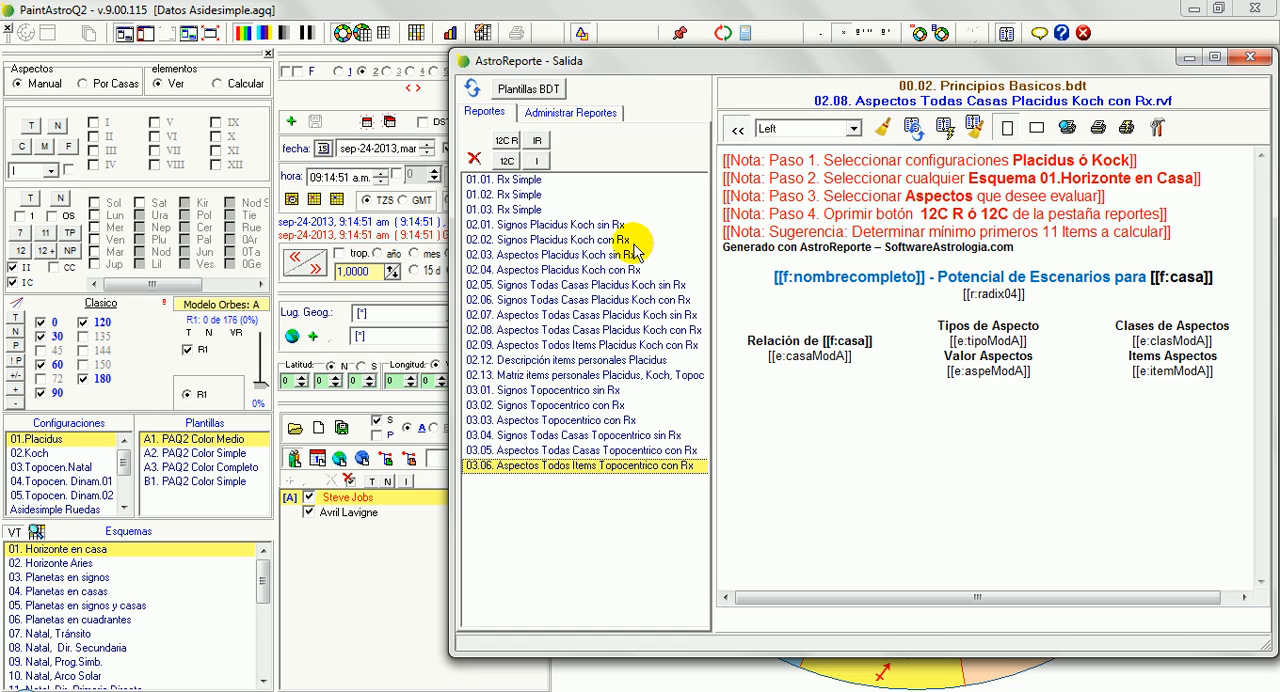
Examine the template's editable texts: the Potencial de Escenarios title, the Tipos de Aspecto heading and the Generado con AstroReporte line
left_click(1004, 278)
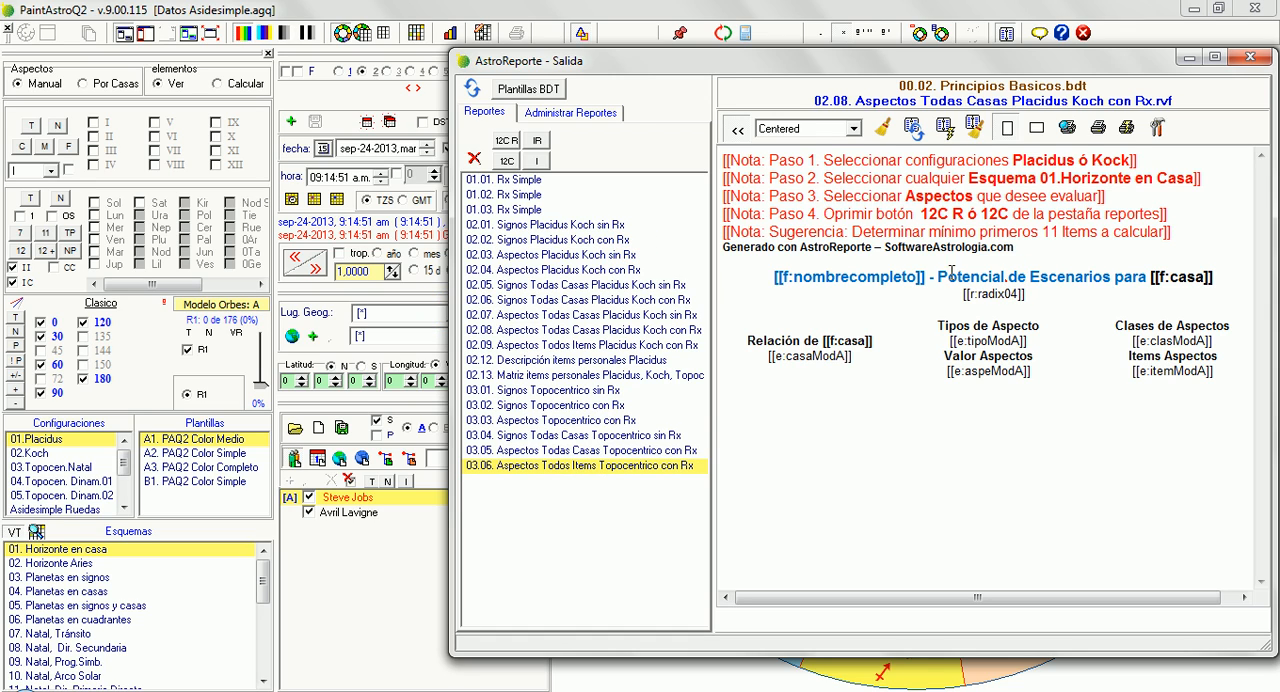
left_click_drag(940, 277, 1148, 277)
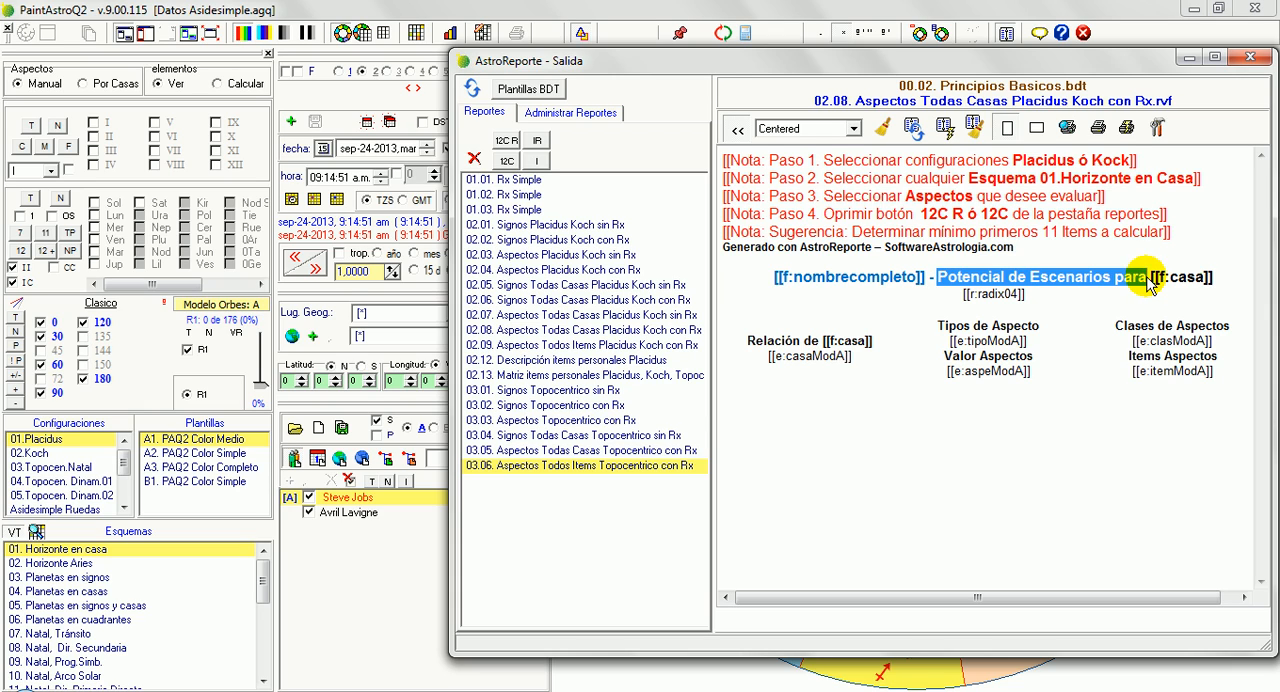
left_click(1030, 278)
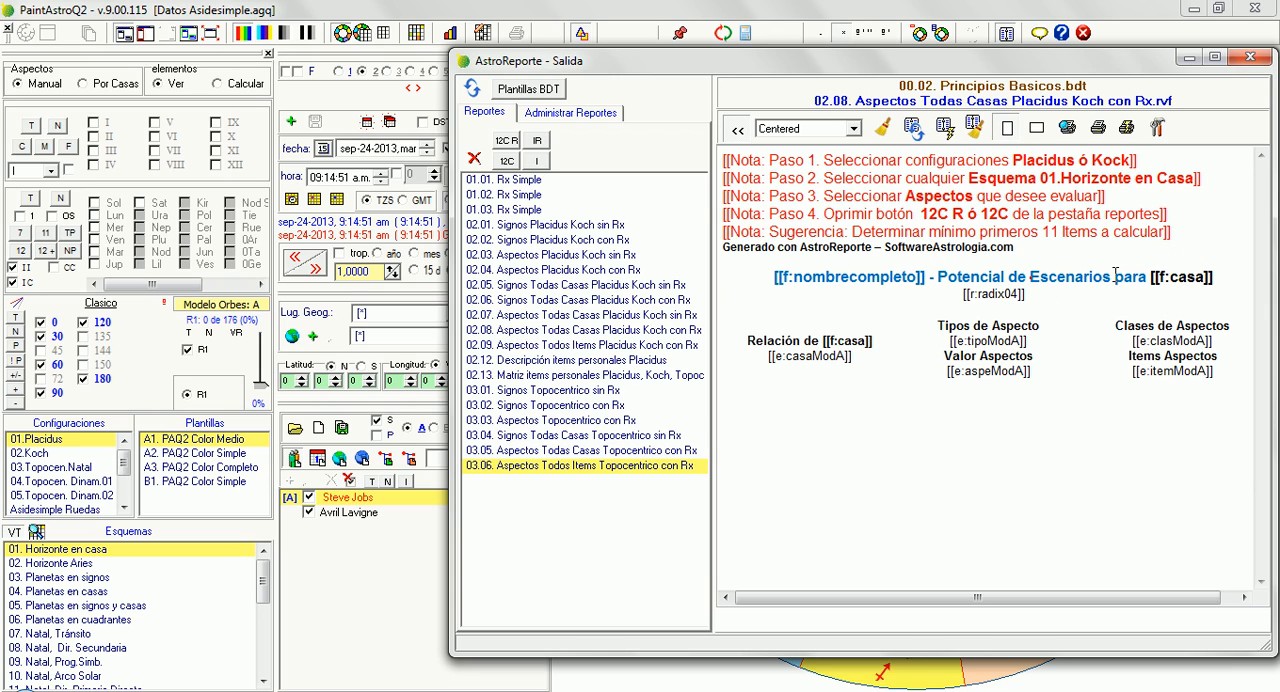
left_click_drag(1111, 277, 937, 277)
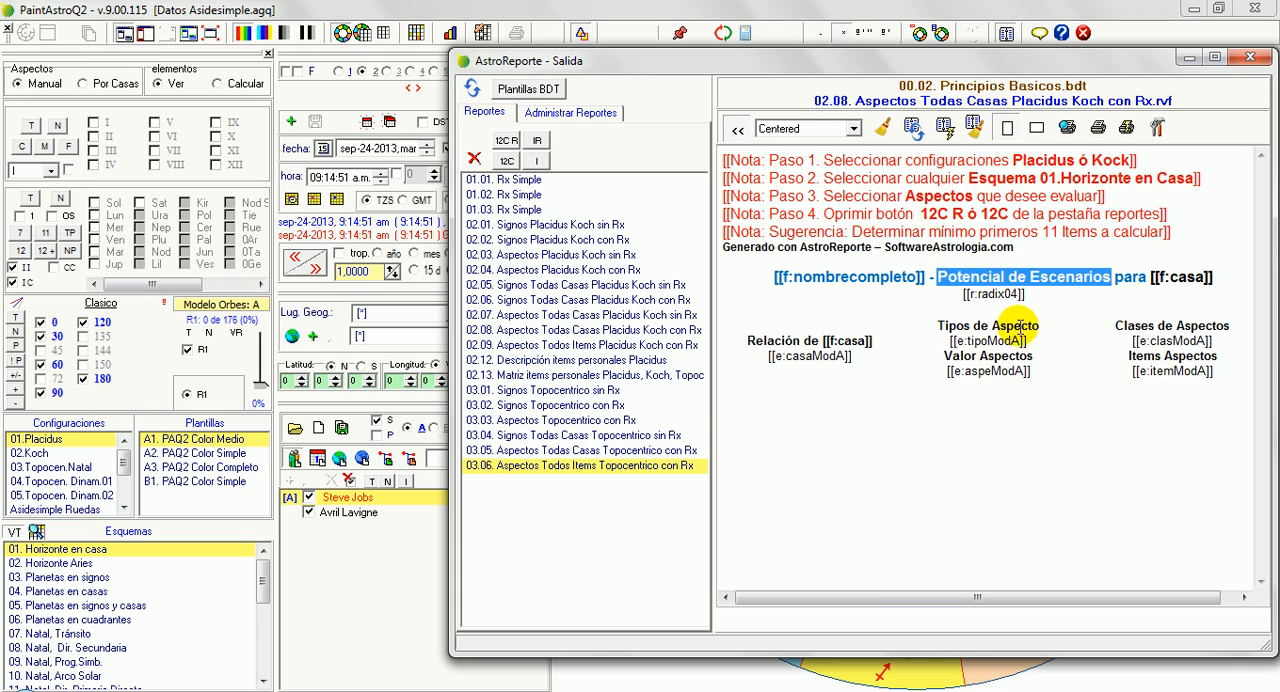
left_click(1043, 324)
left_click_drag(1043, 324, 936, 326)
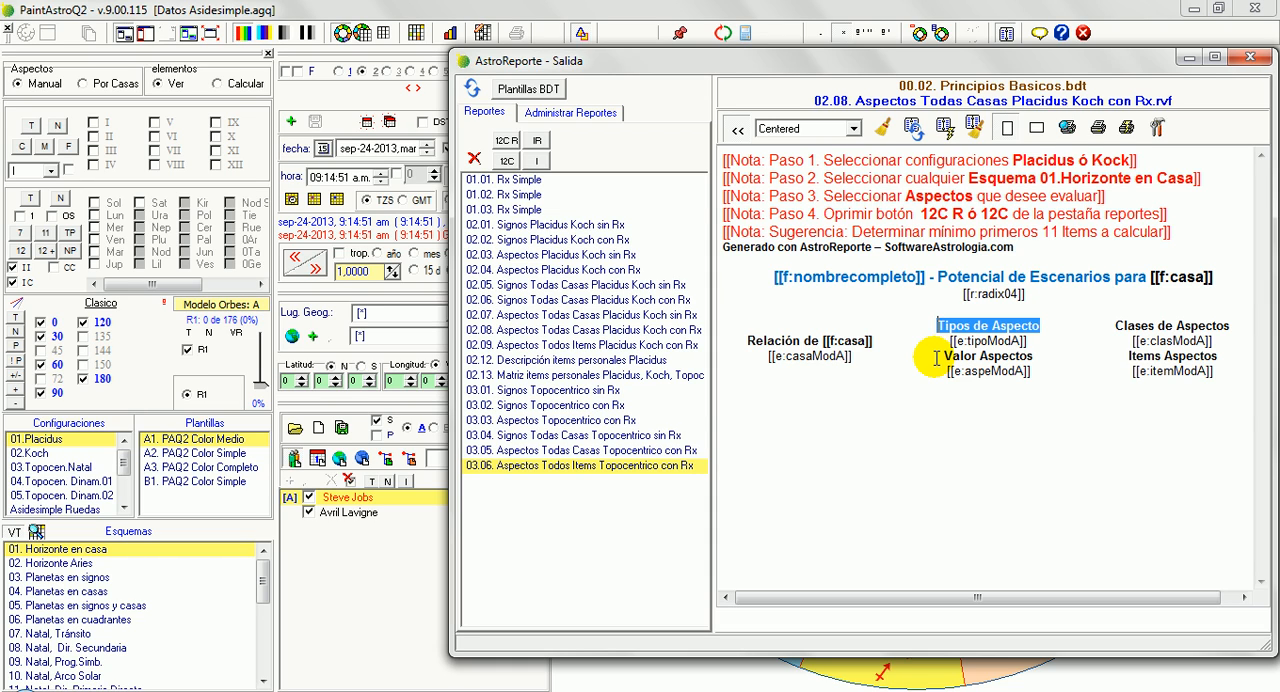
left_click(1016, 247)
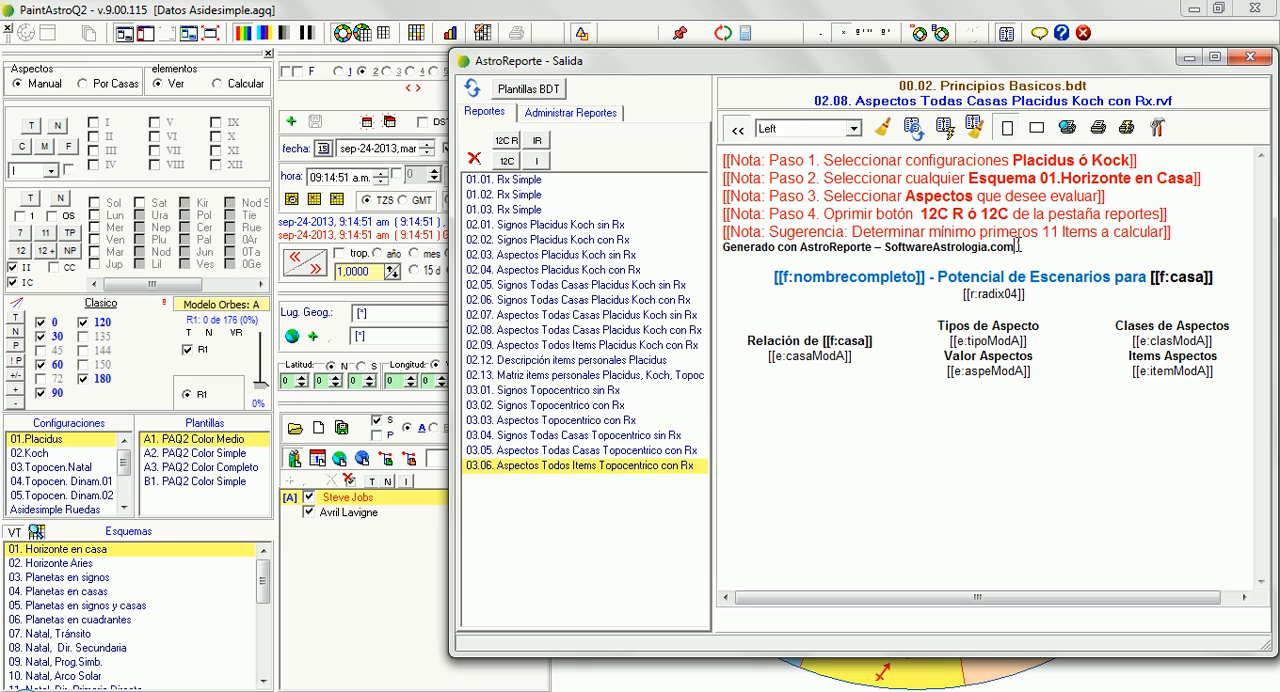
left_click(726, 250, "shift")
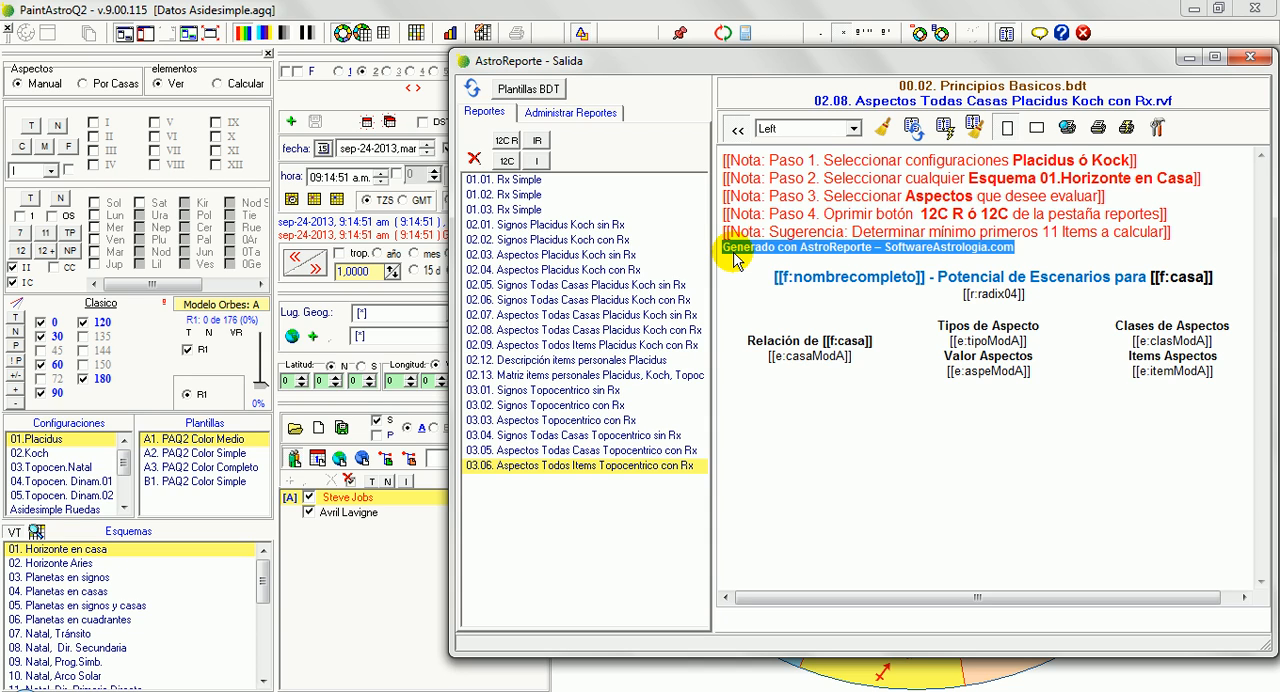
View the About information with the versions of PaintAstroQ2, EfemQ and AstroReporte, and close it
key("F1")
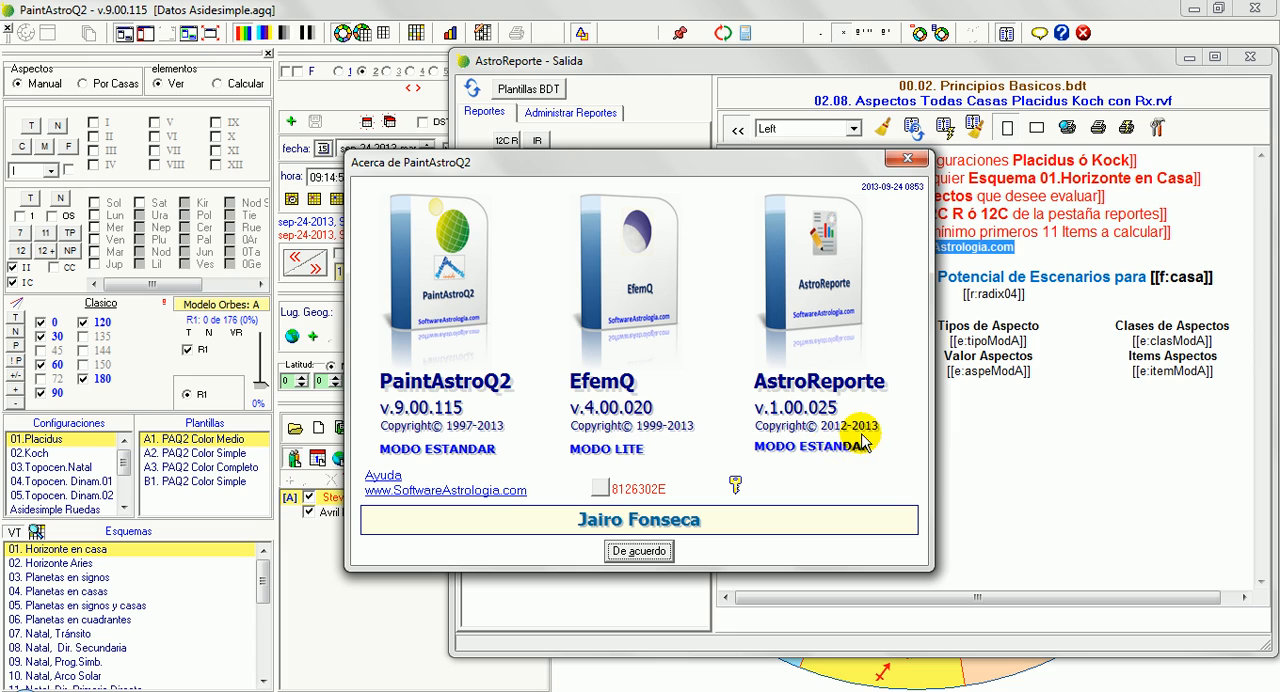
left_click(652, 549)
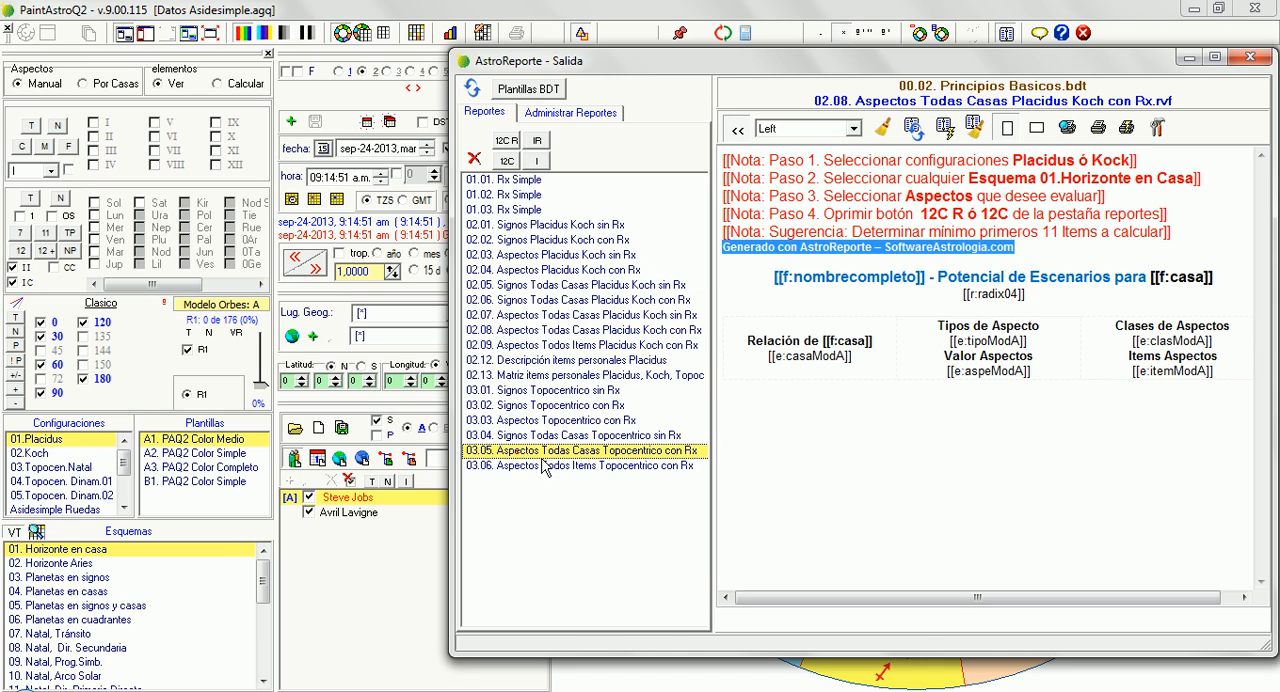
Load the 02.01. Signos Placidus Koch sin Rx template and generate its report
left_click(562, 397)
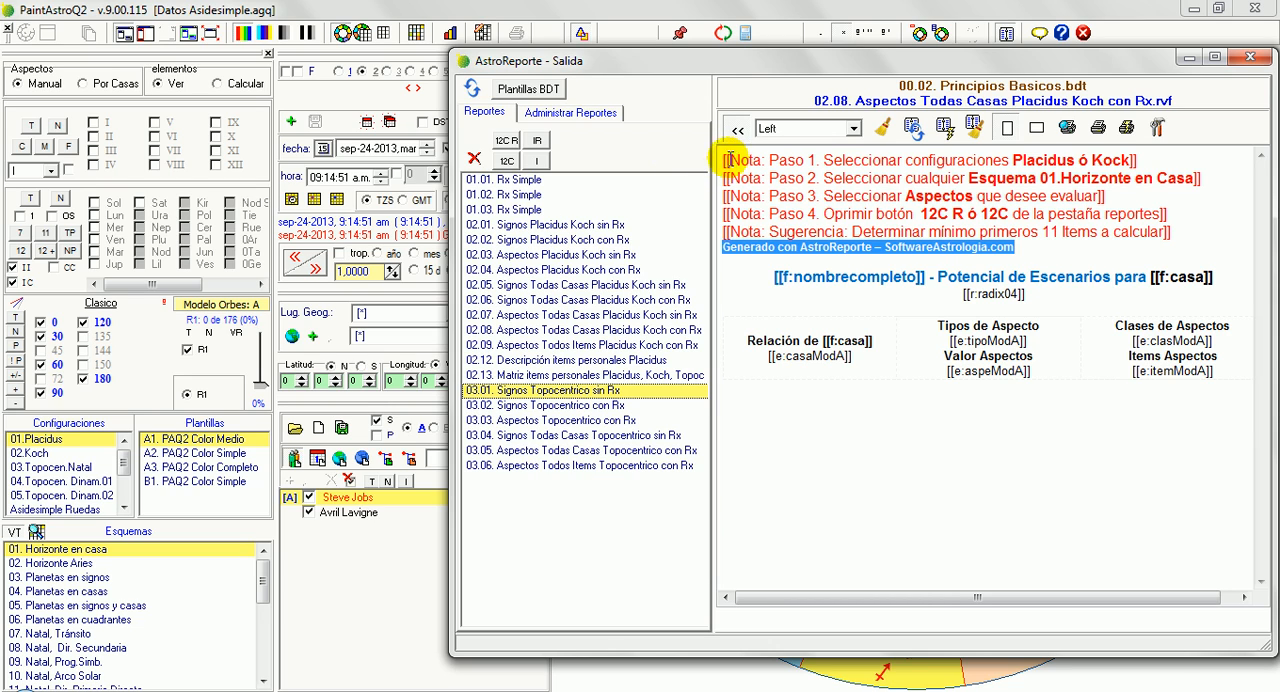
left_click_drag(730, 160, 740, 601)
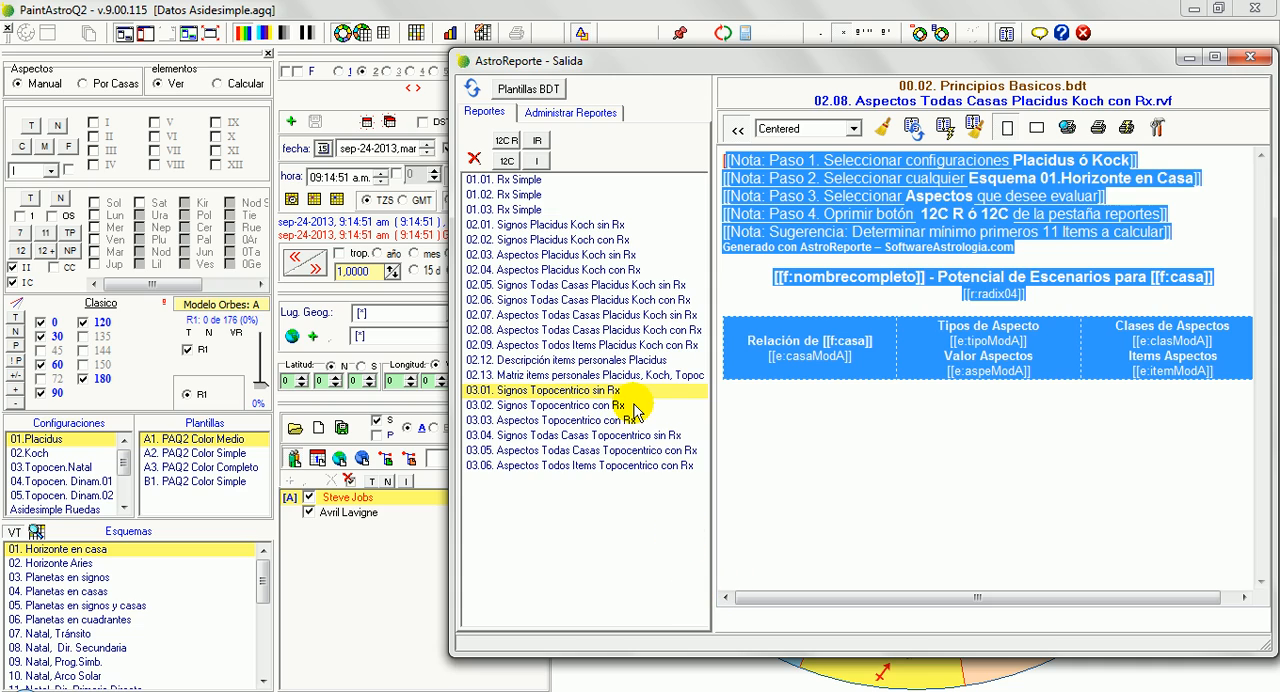
left_click(624, 225)
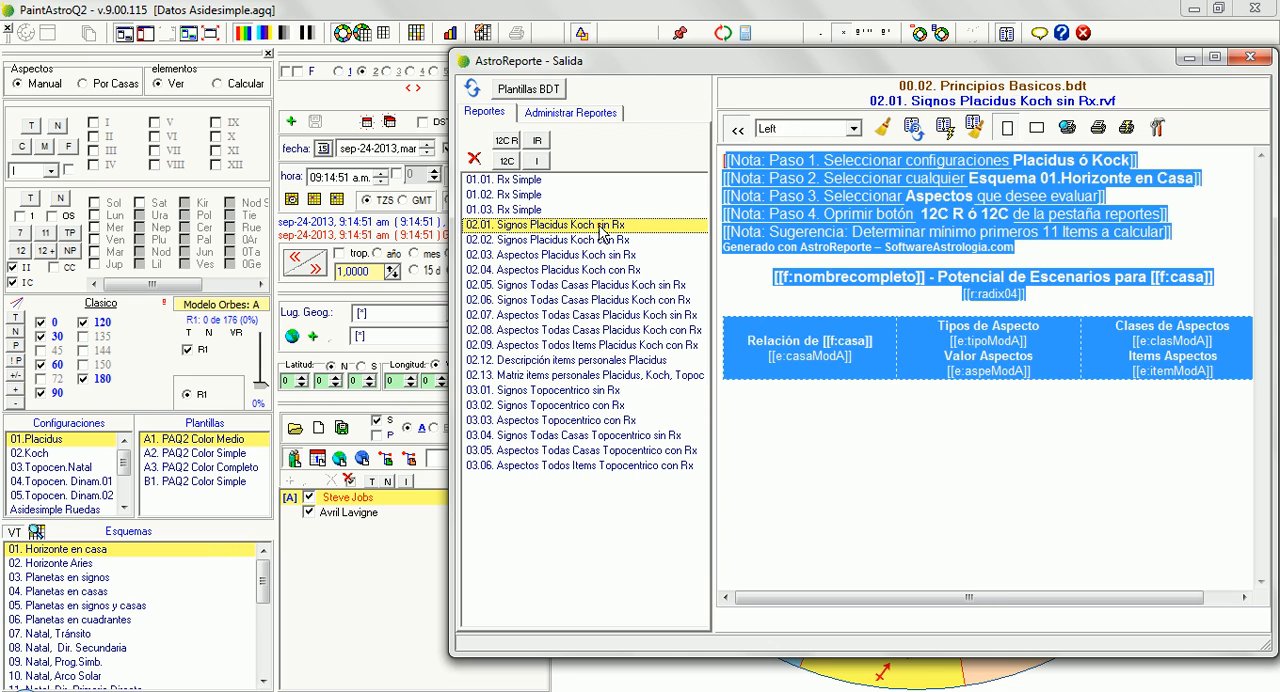
left_click(1050, 292)
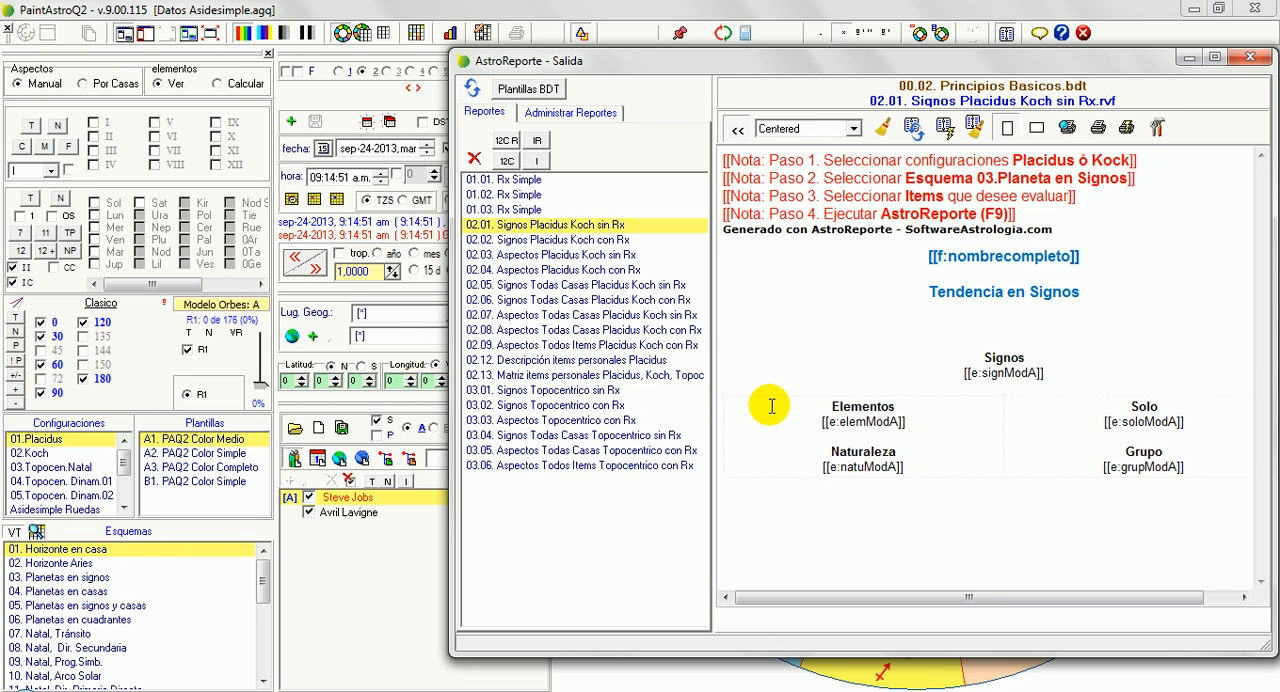
key("F9")
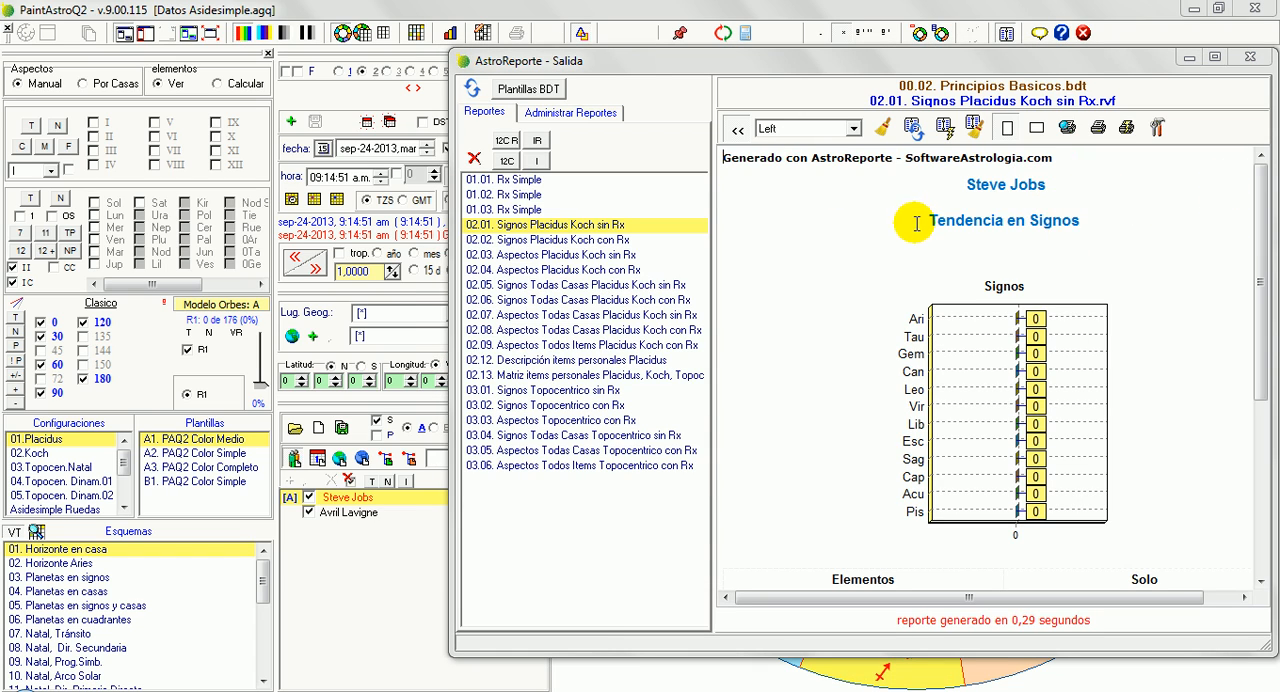
left_click(1098, 219)
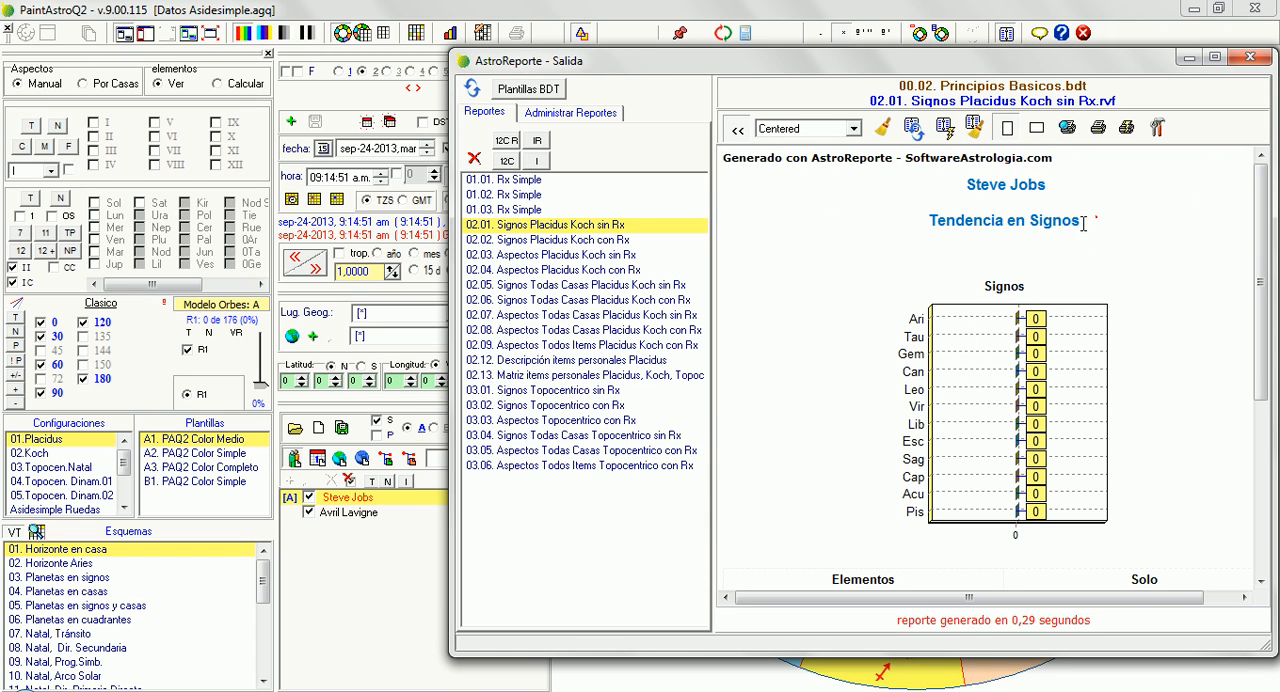
left_click(847, 238)
left_click(1010, 288)
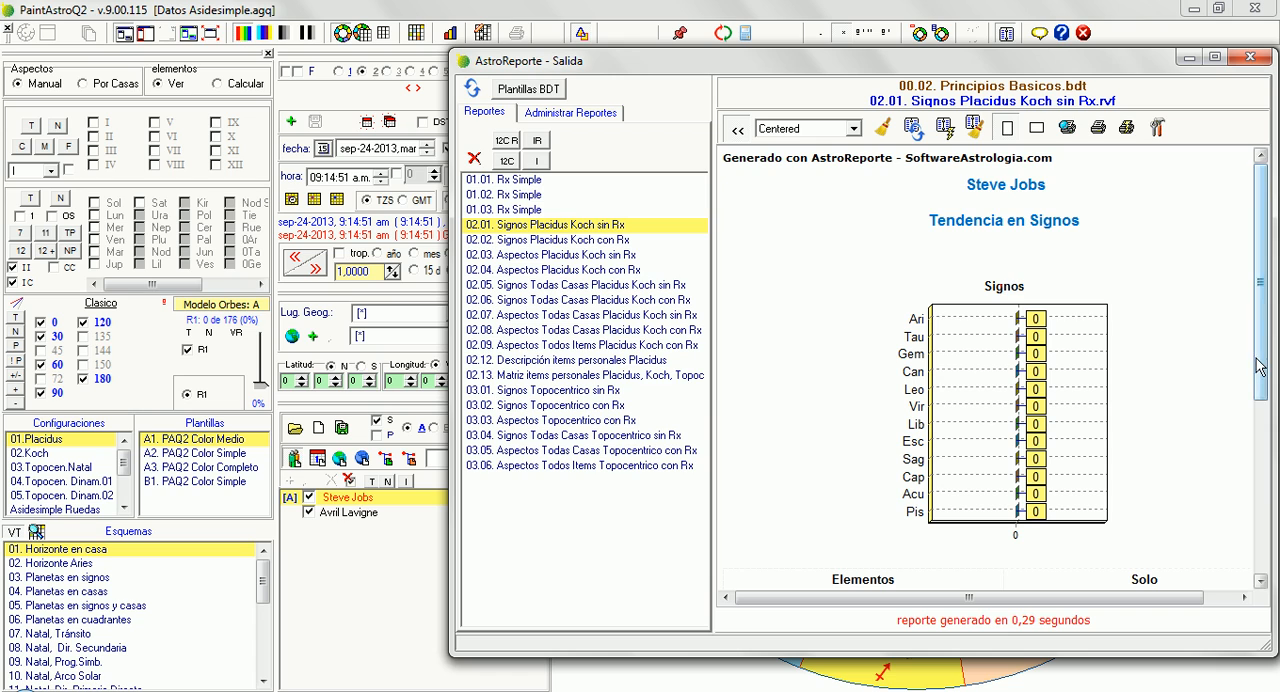
Enable all the planet items for the chart and switch the aspects to 45, 72, 135, 144 and 150
left_click(30, 200)
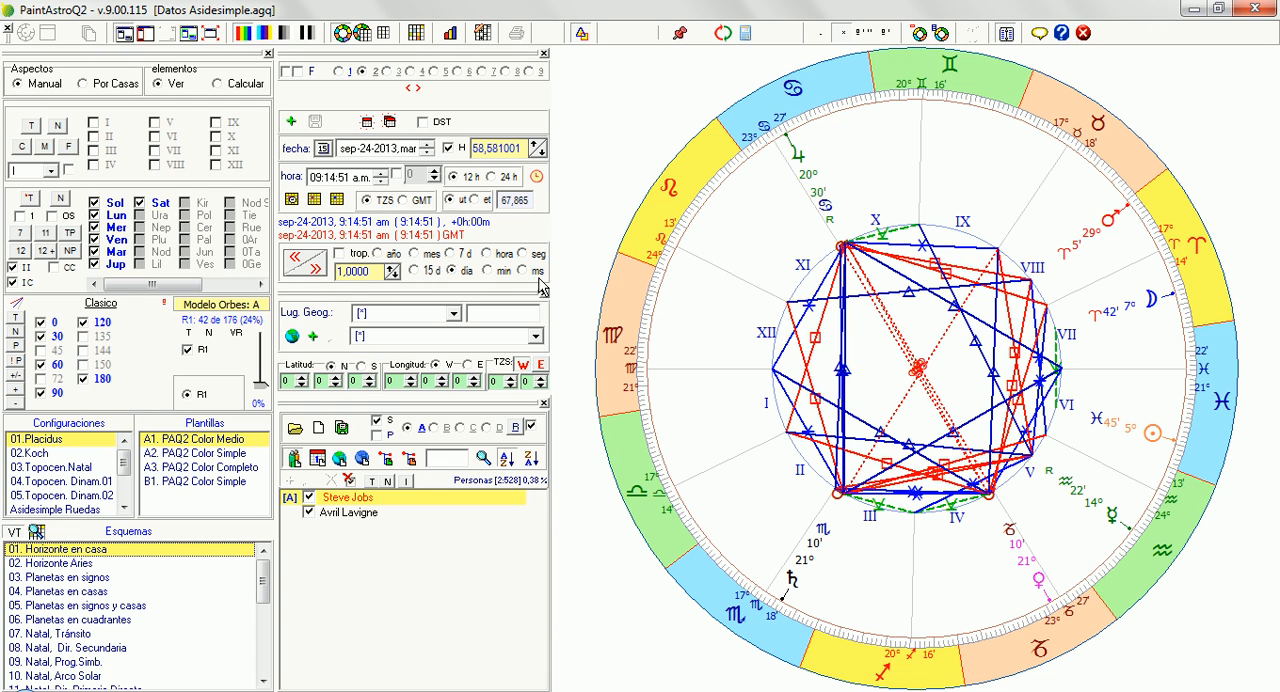
left_click(15, 359)
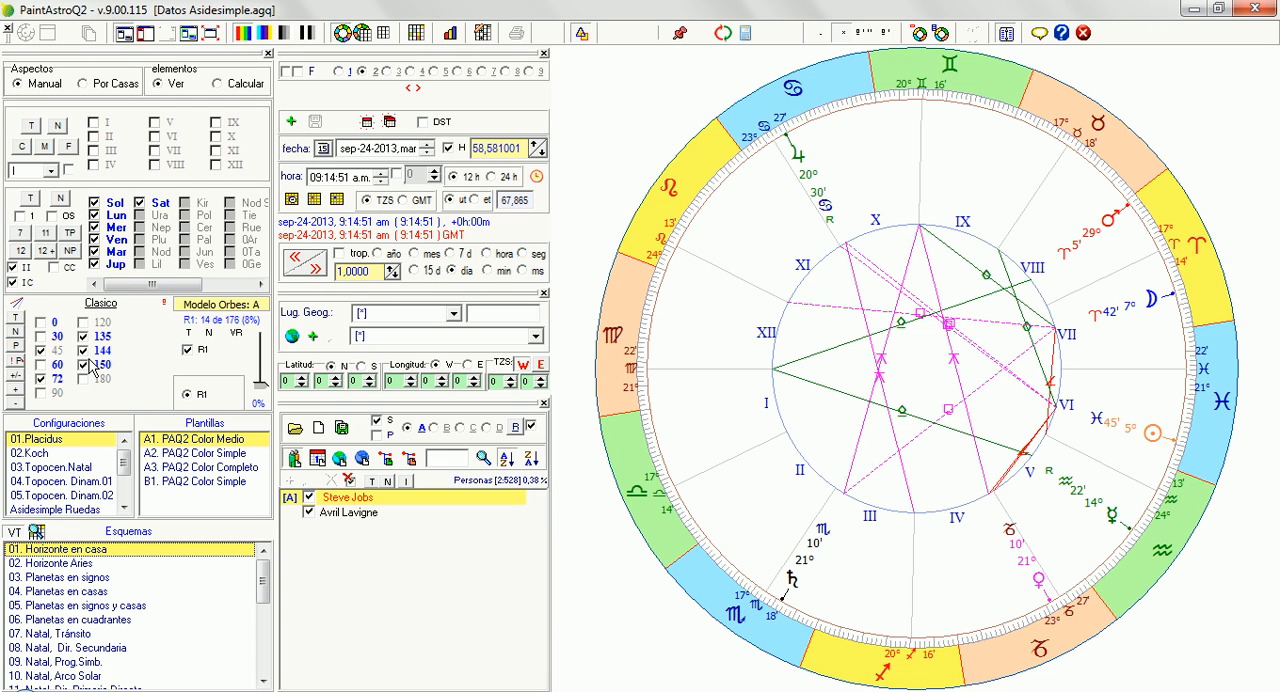
Reopen the AstroReporte output and regenerate the 02.01 signs report with the enabled items
left_click(1005, 33)
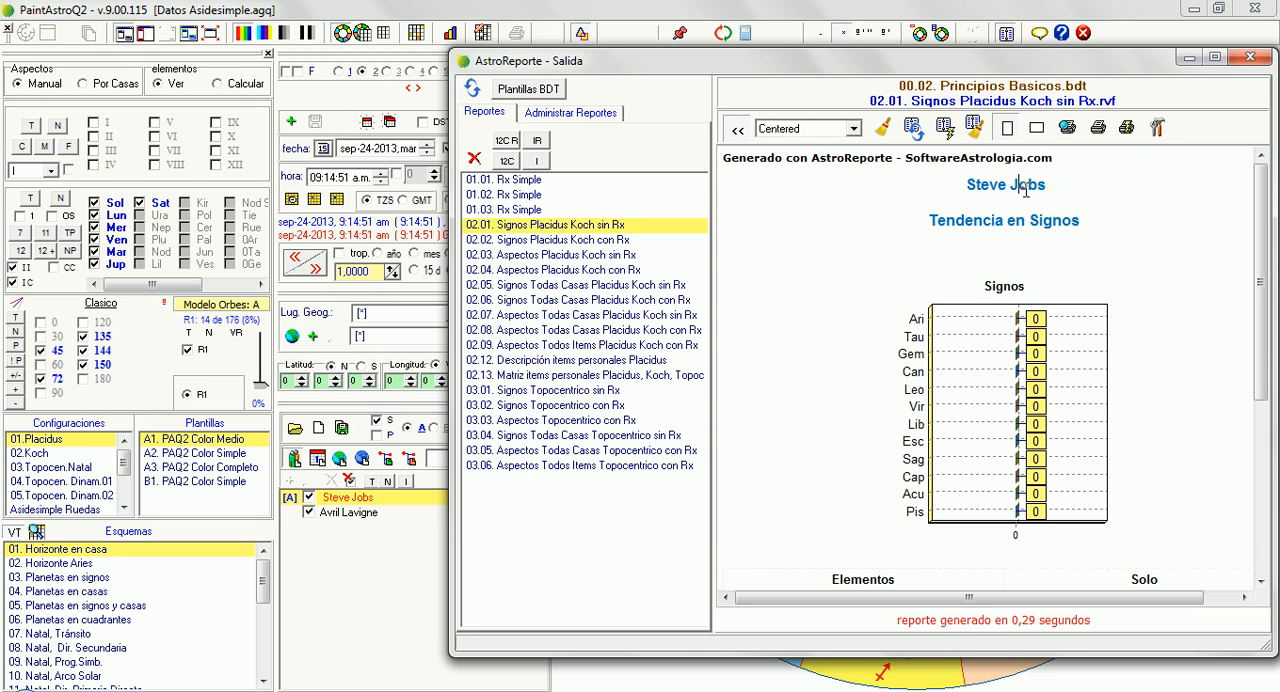
key("F9")
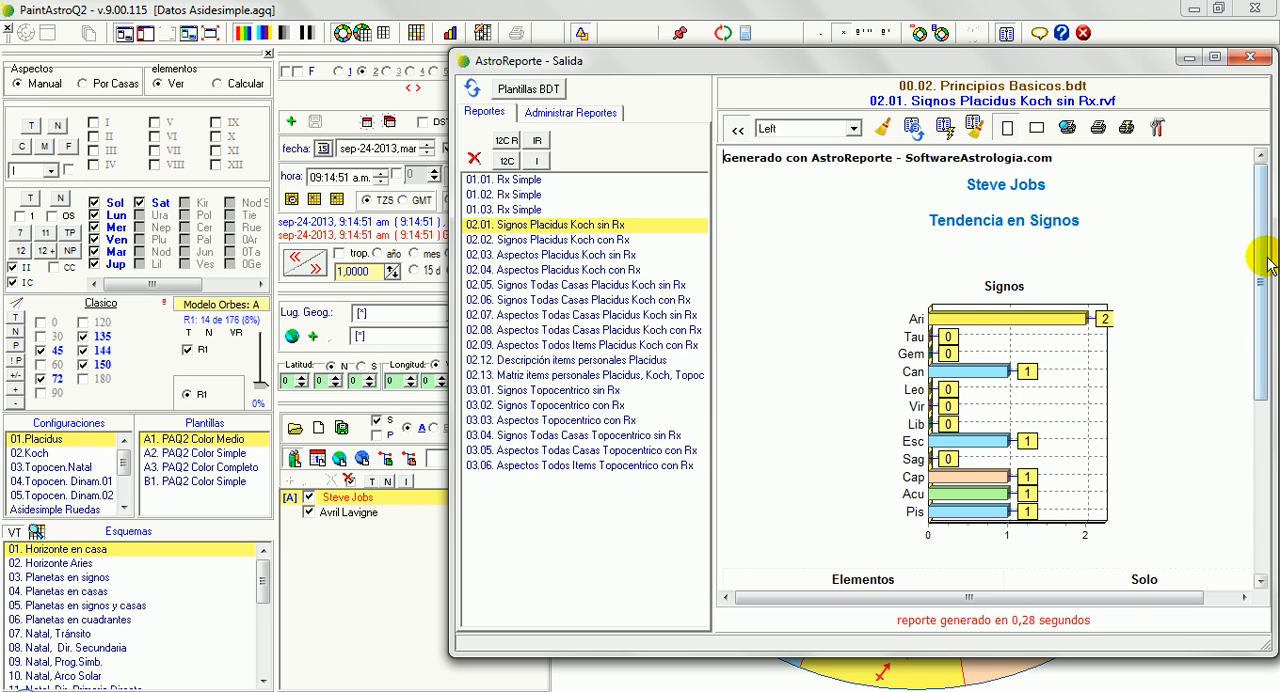
mouse_move(1265, 275)
left_mouse_down()
mouse_move(1263, 442)
mouse_move(1262, 258)
left_mouse_up()
left_click(1003, 289)
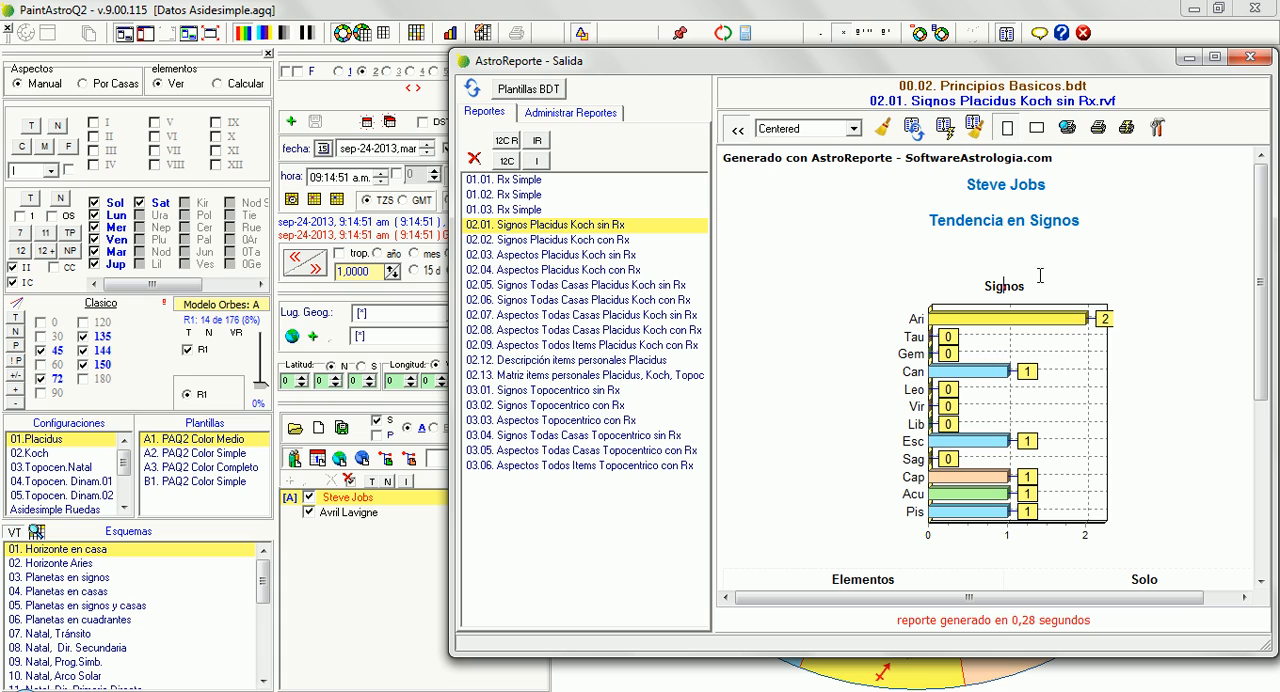
Return to the 02.01 template and replace its "Signos" heading with "Areas de Zodiaco"
left_click(1018, 284)
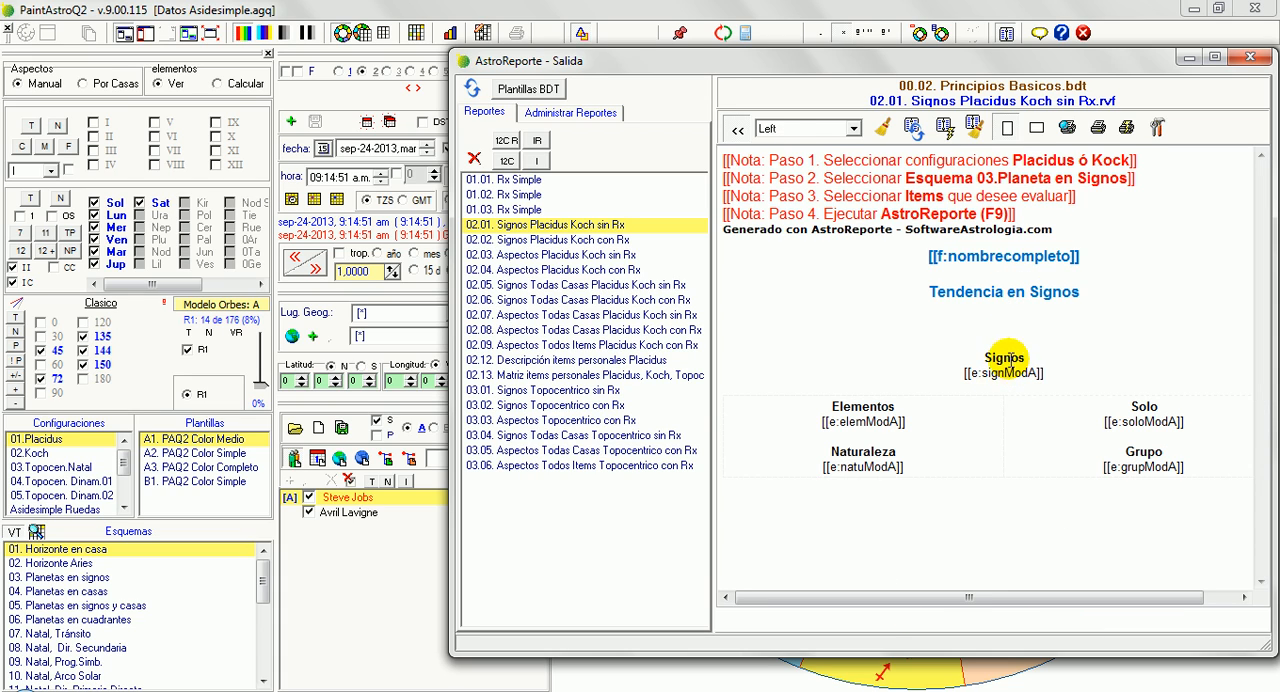
double_click(1008, 360)
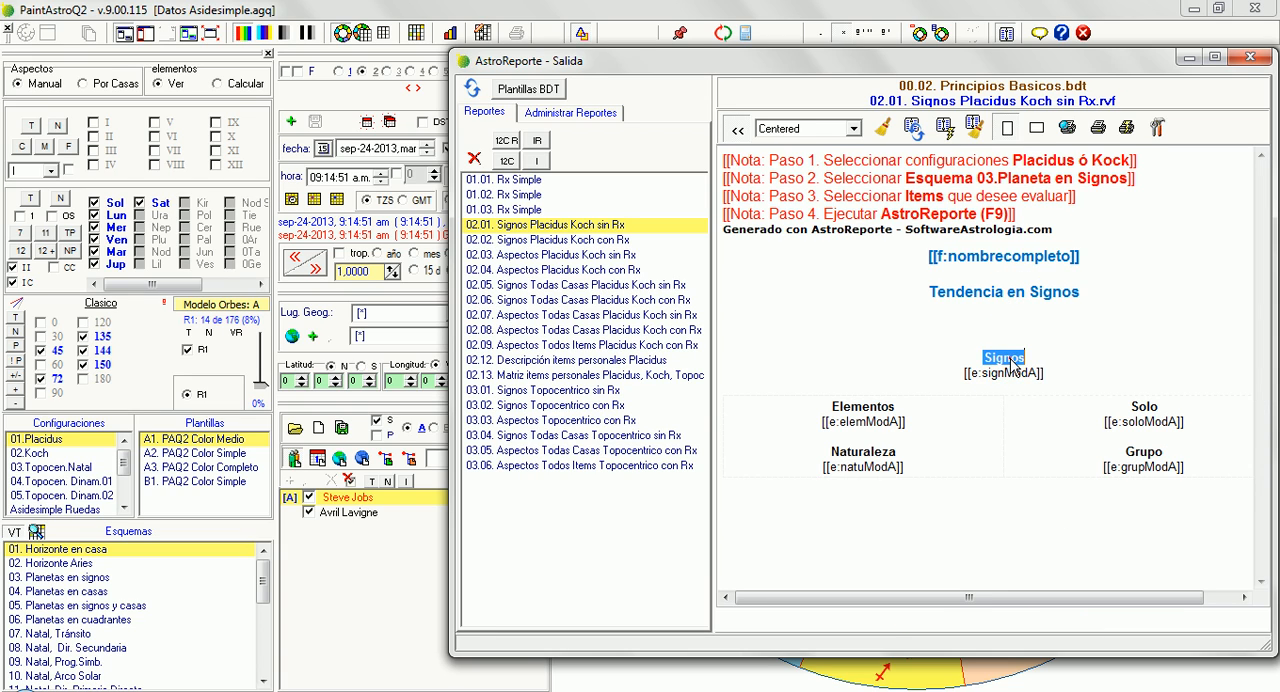
left_click(1059, 557)
type("E")
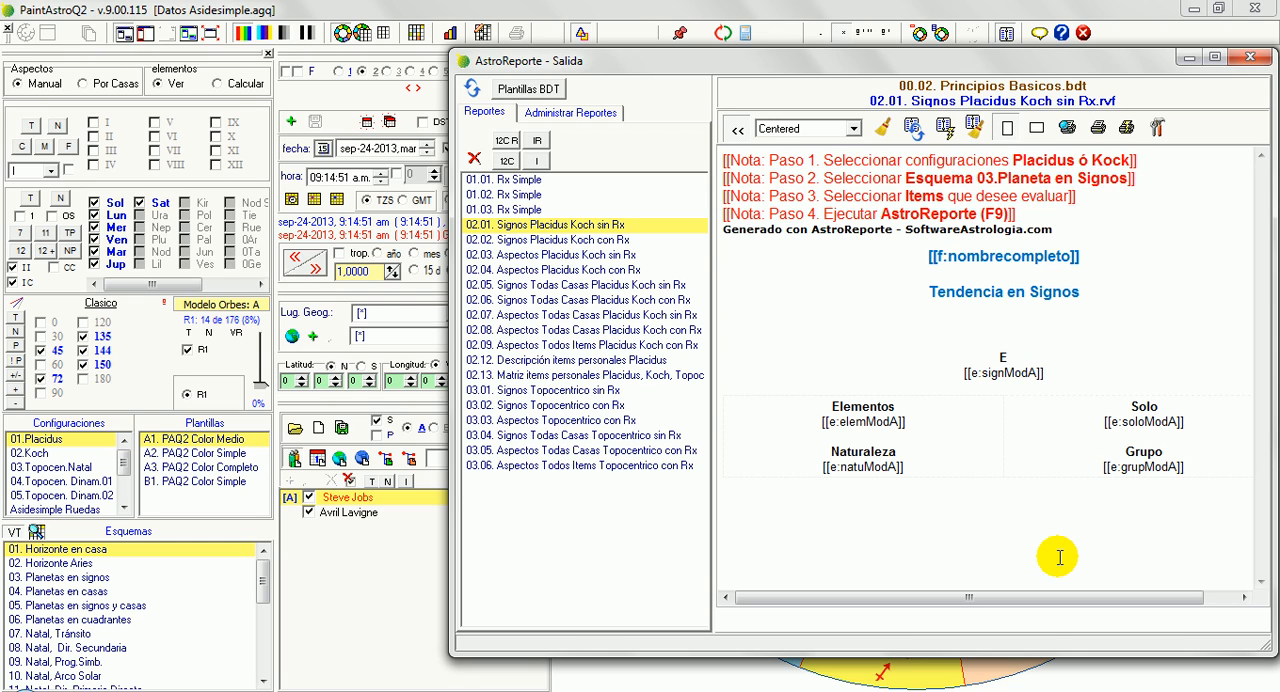
key("BackSpace")
type("Areas de Zodiaco")
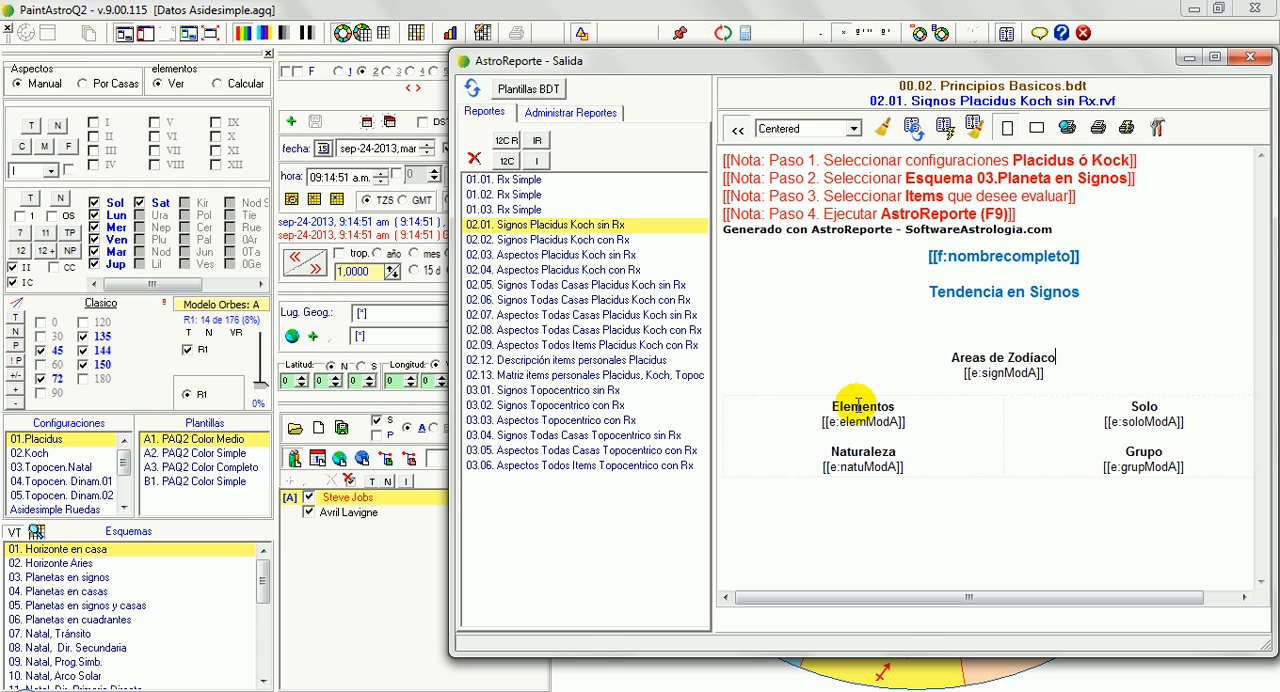
Change the template's "Elementos" heading to "Interacción Elementos"
double_click(858, 405)
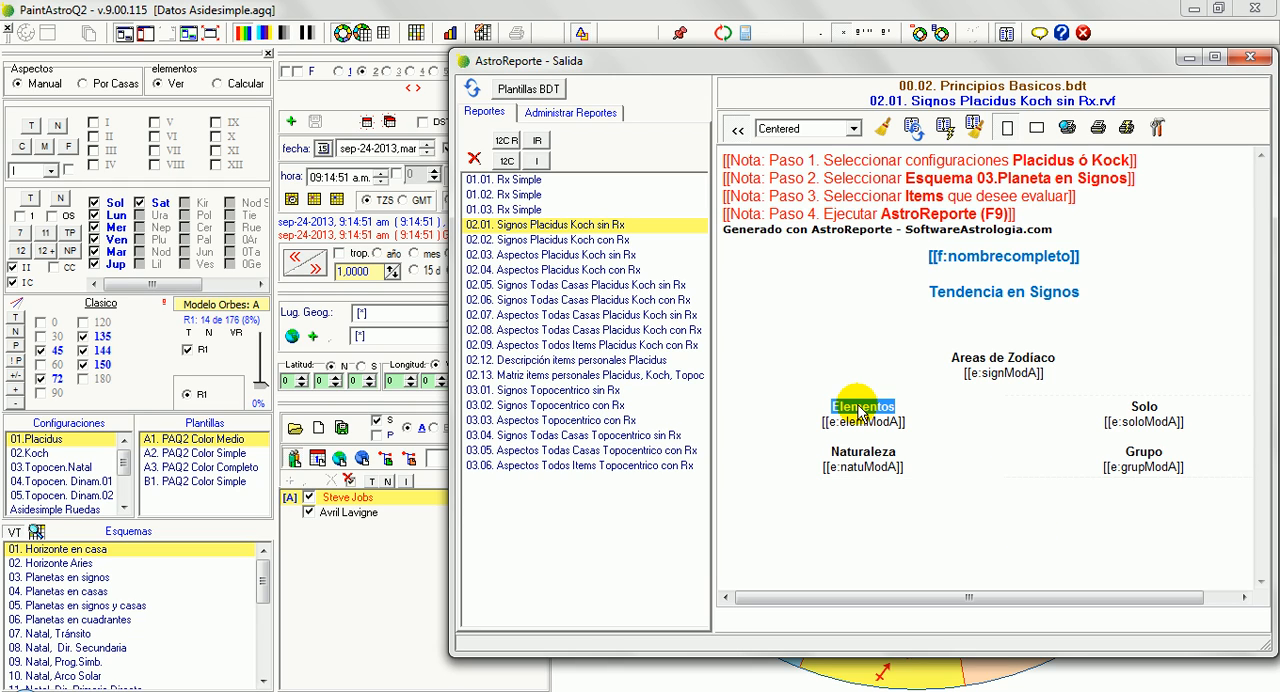
key("Left")
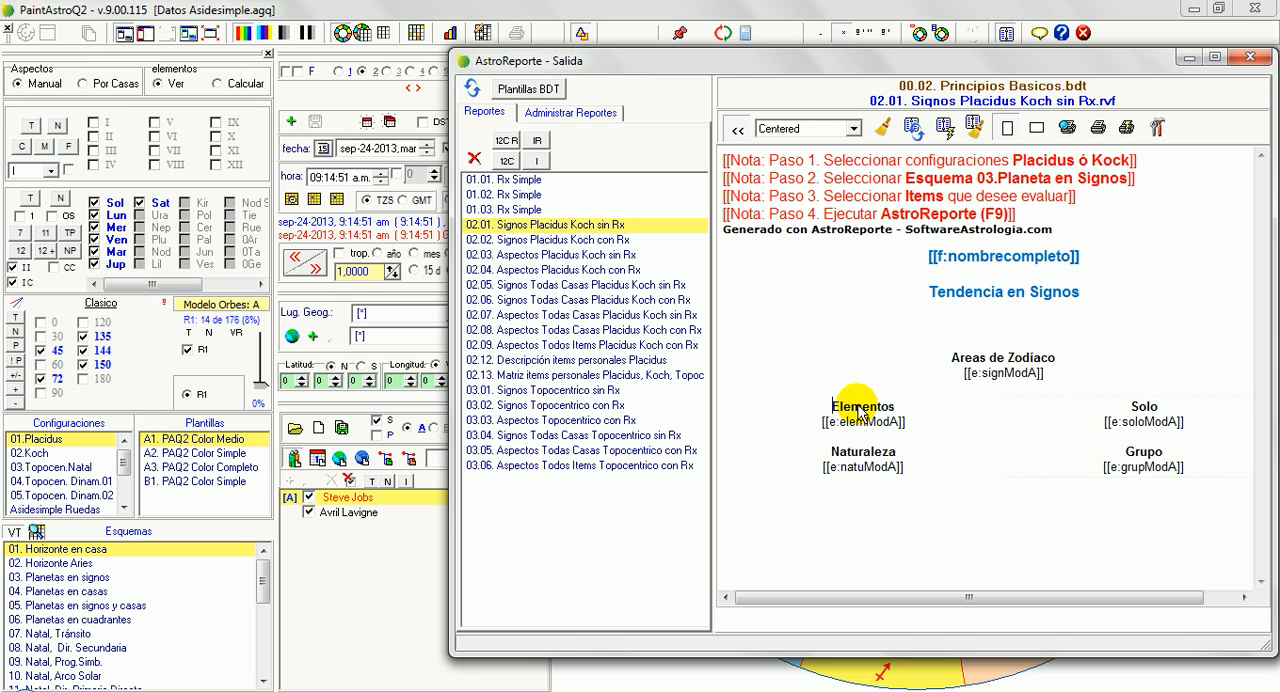
type("Interacco")
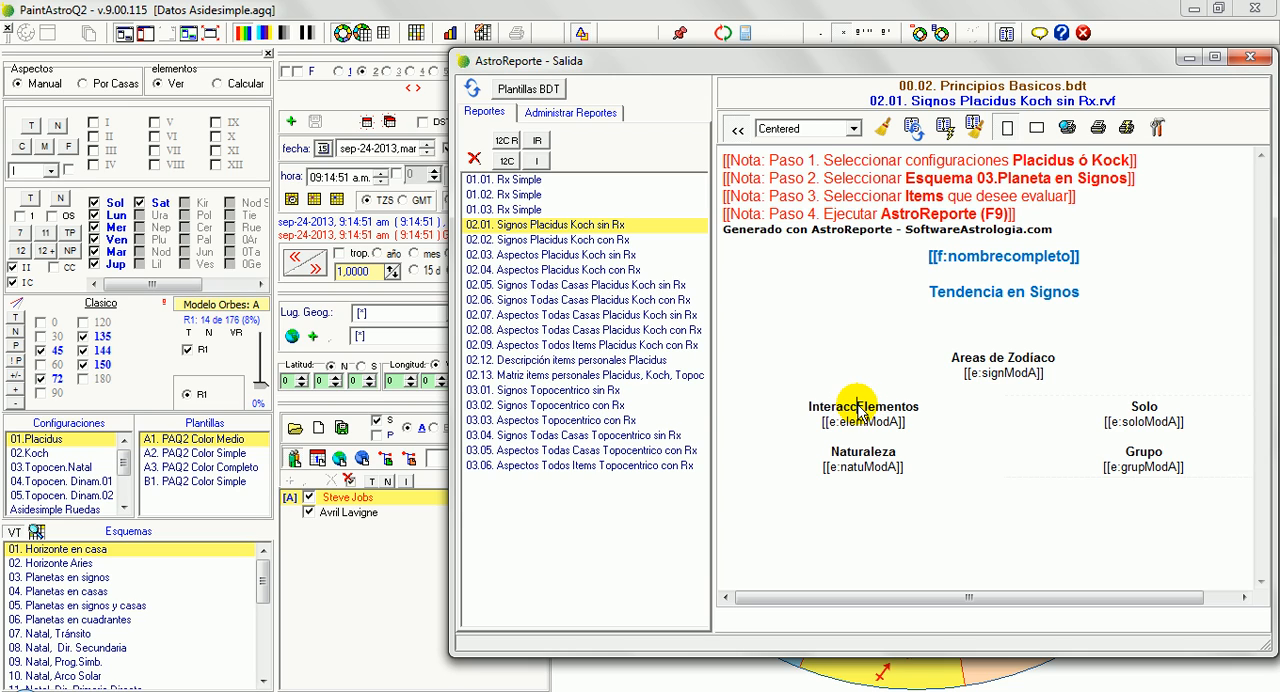
type("on")
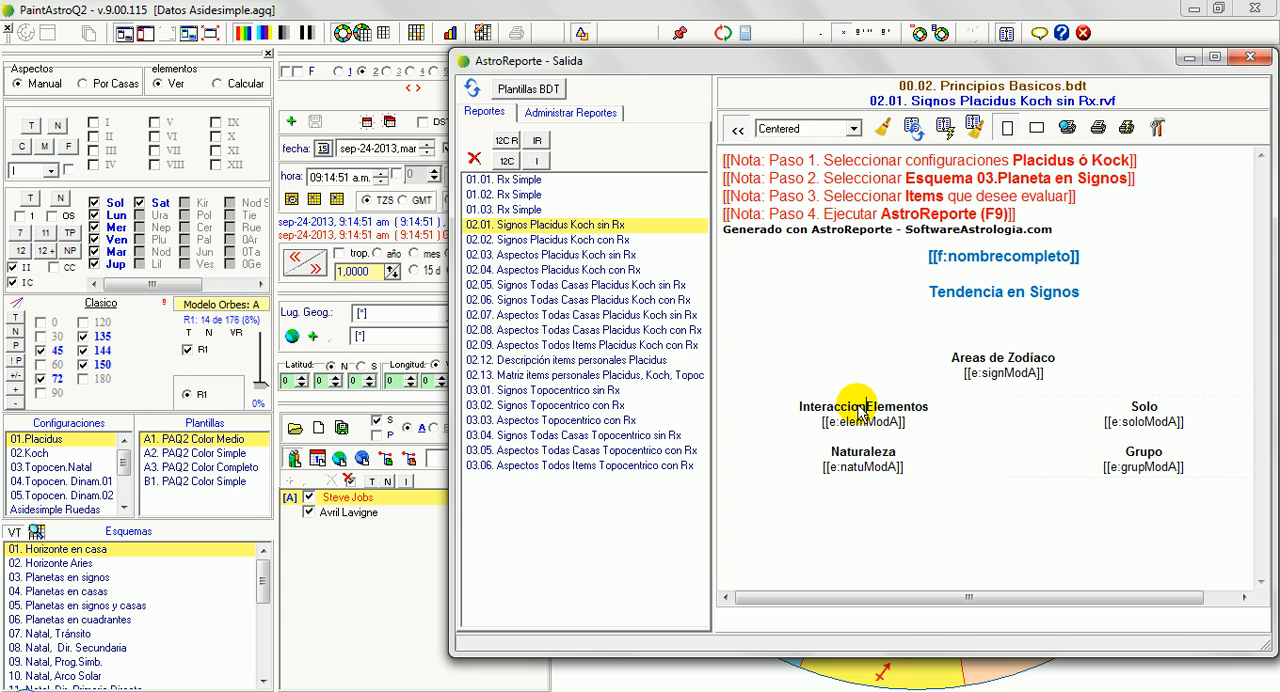
key("Left")
key("Left")
key("BackSpace")
type("ó")
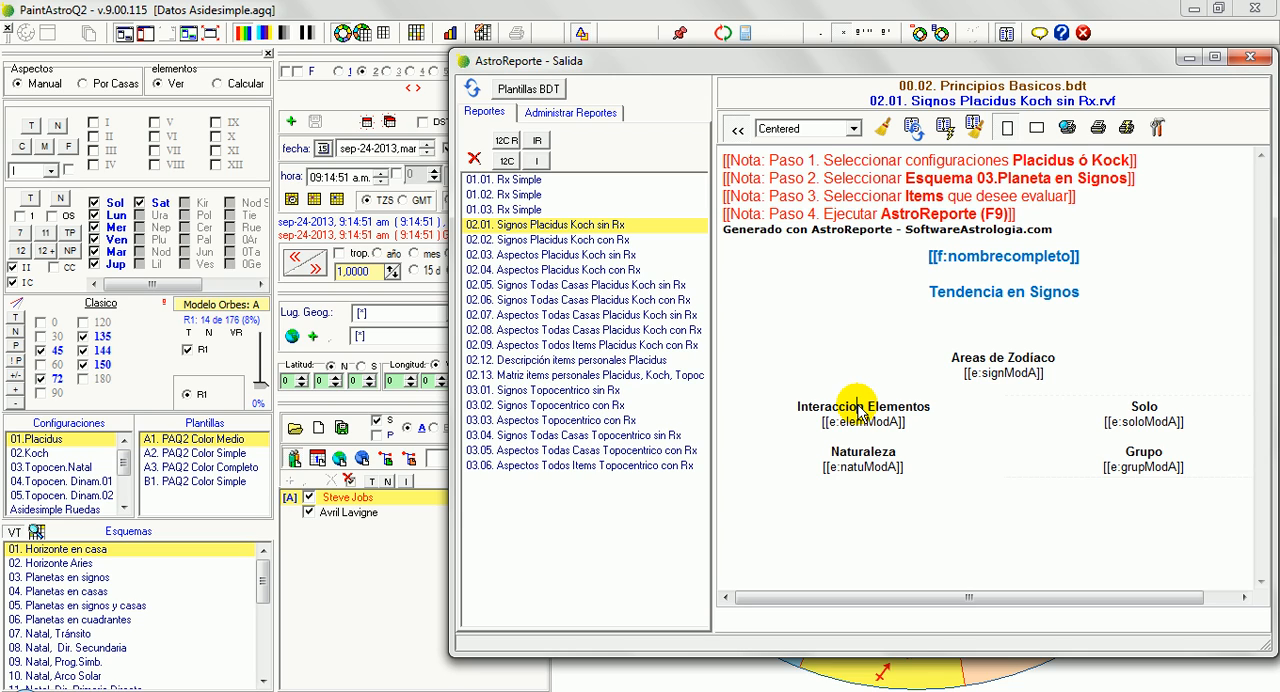
Replace the "Solo" heading in the template with "Comportamiento Individual"
left_click(1139, 404)
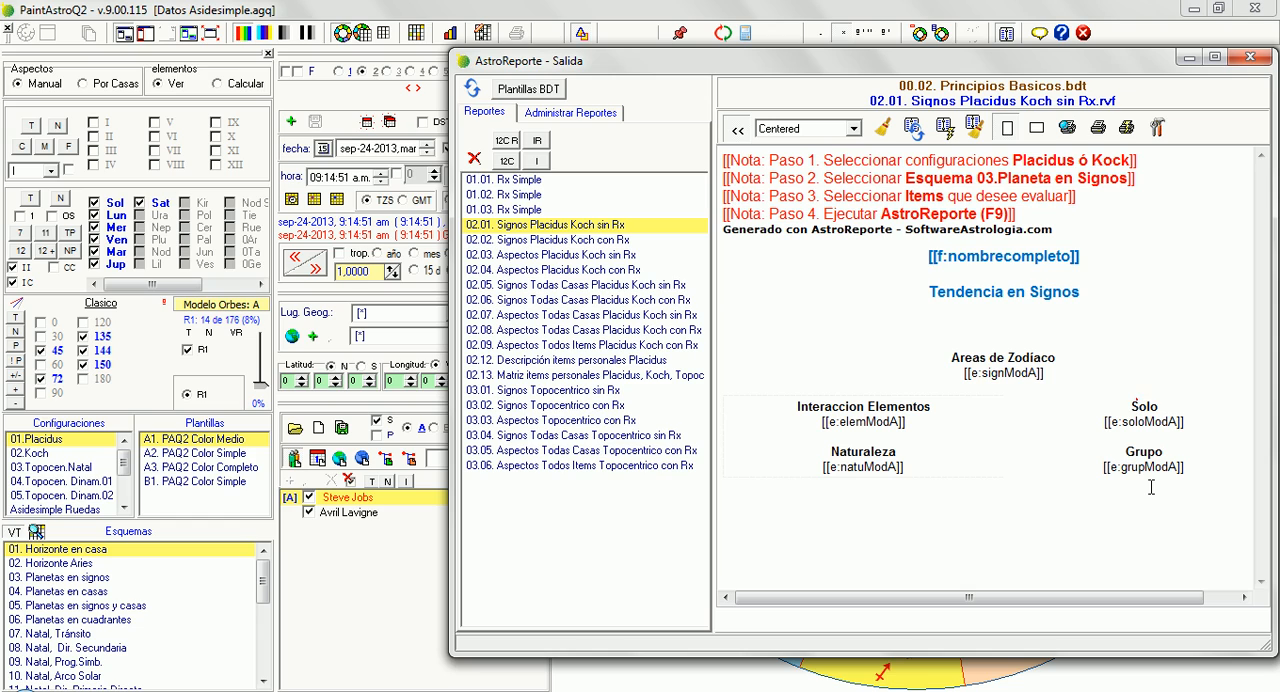
key("Home")
key("shift+End")
type("Como")
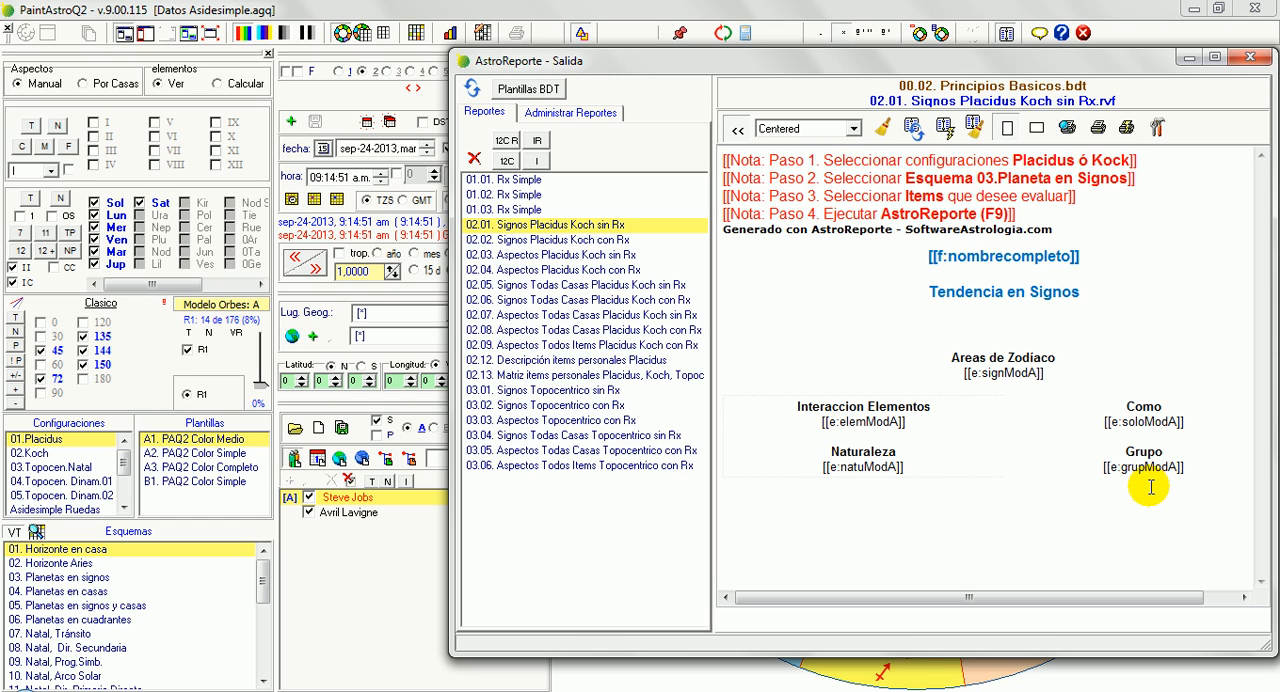
key("BackSpace")
type("portamiento Indi")
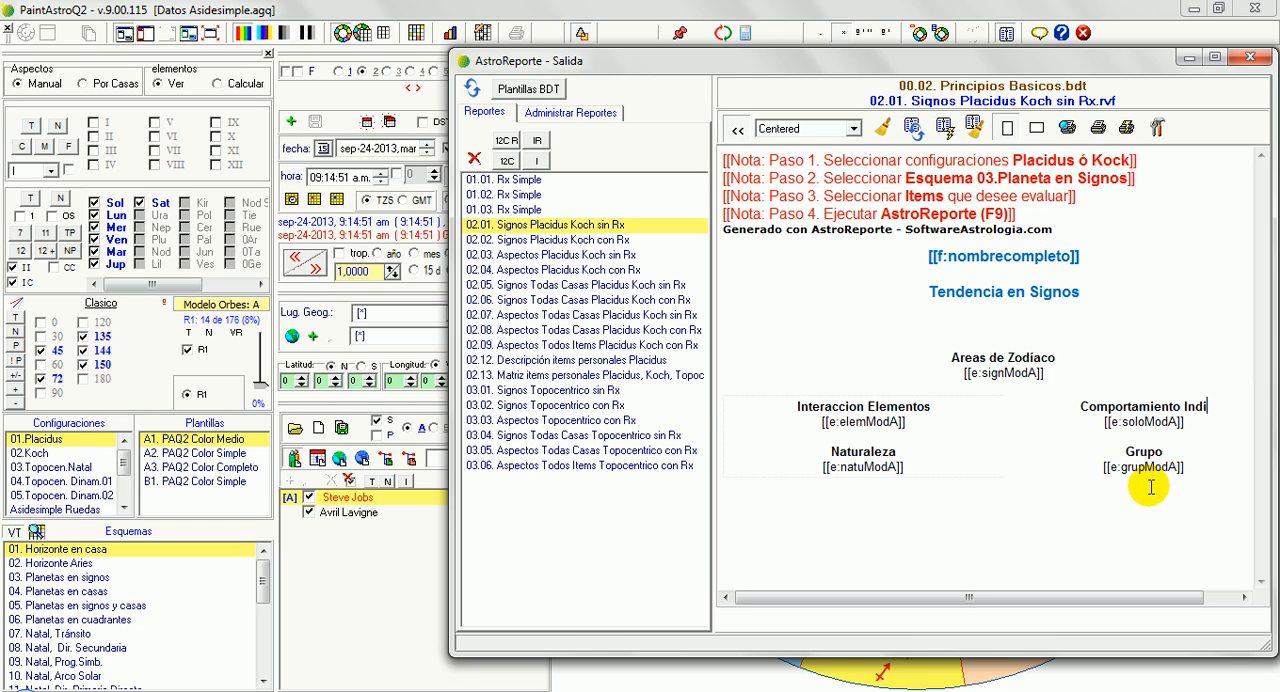
type("vid")
type("ual")
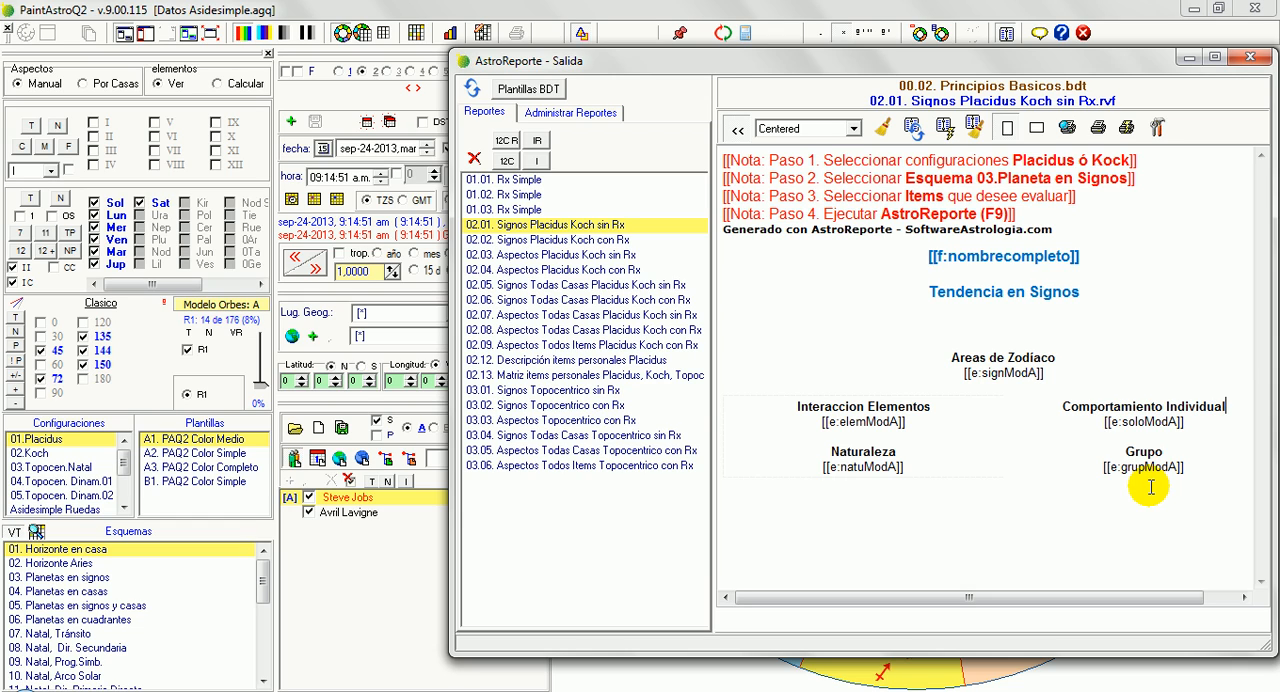
Change the "Grupo" heading to "Comportamiento en Grupo"
left_click(1126, 452)
type("Compor")
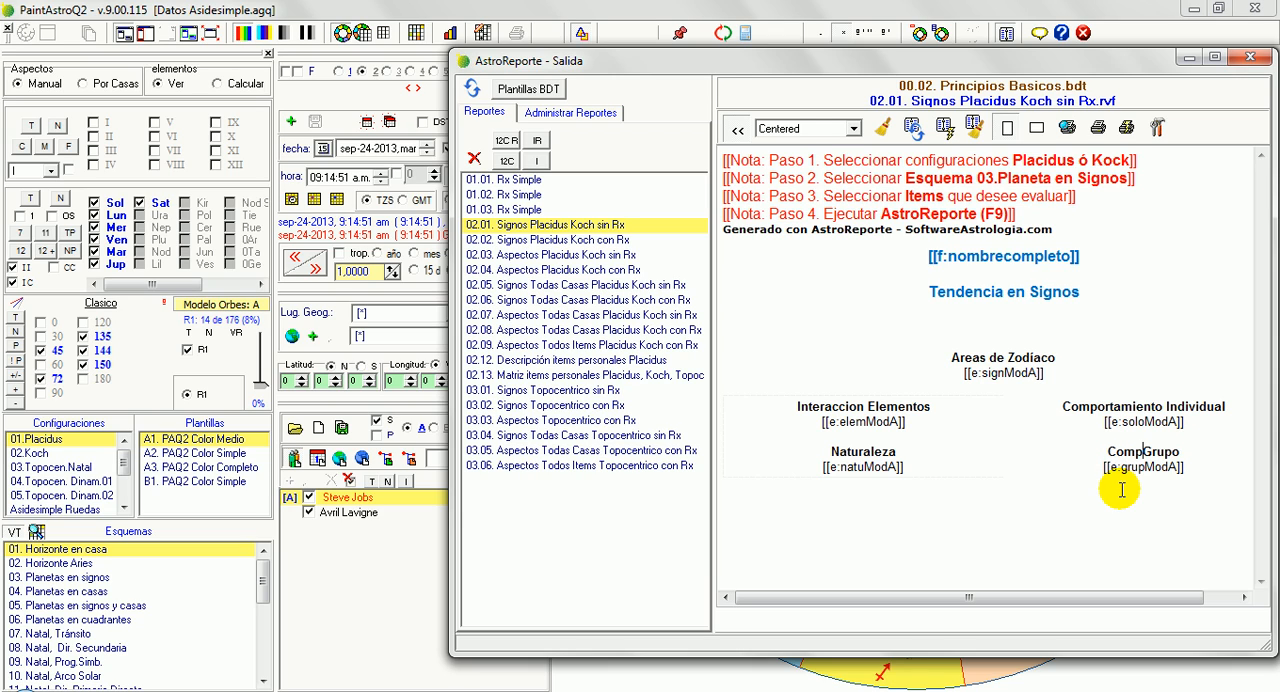
type("ta,ioemn")
key("BackSpace")
key("BackSpace")
key("BackSpace")
key("BackSpace")
key("BackSpace")
key("BackSpace")
type("mie")
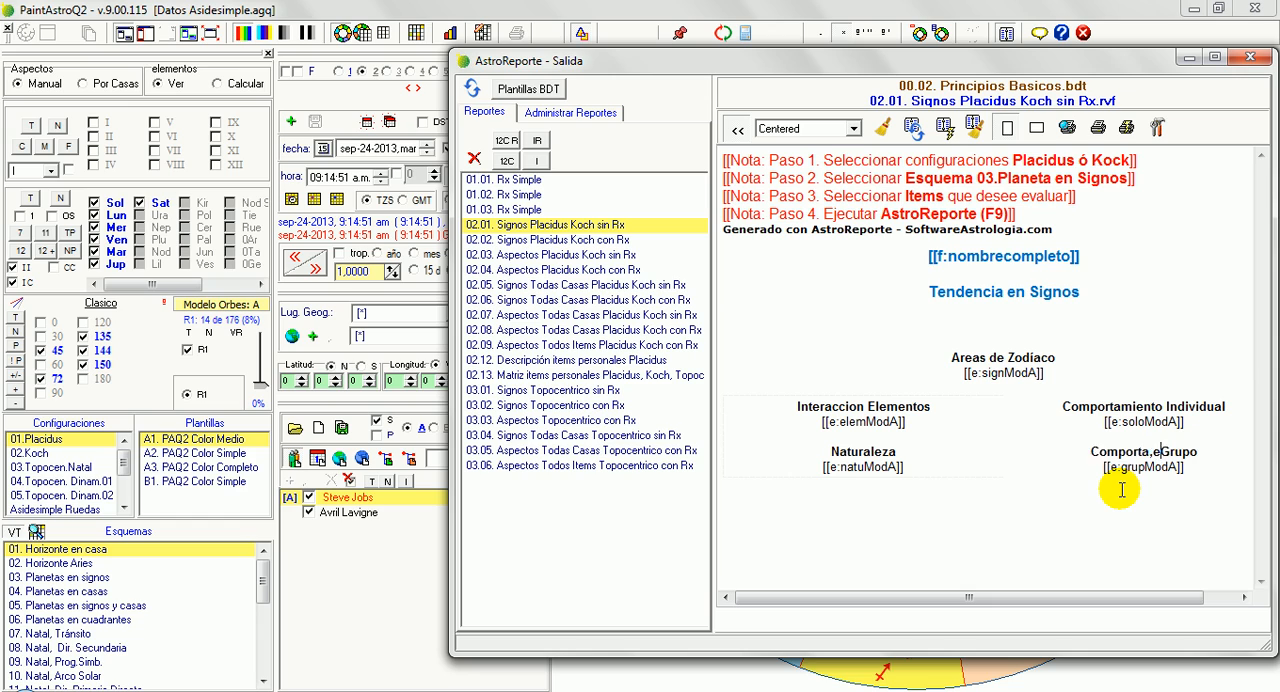
type("ntop en")
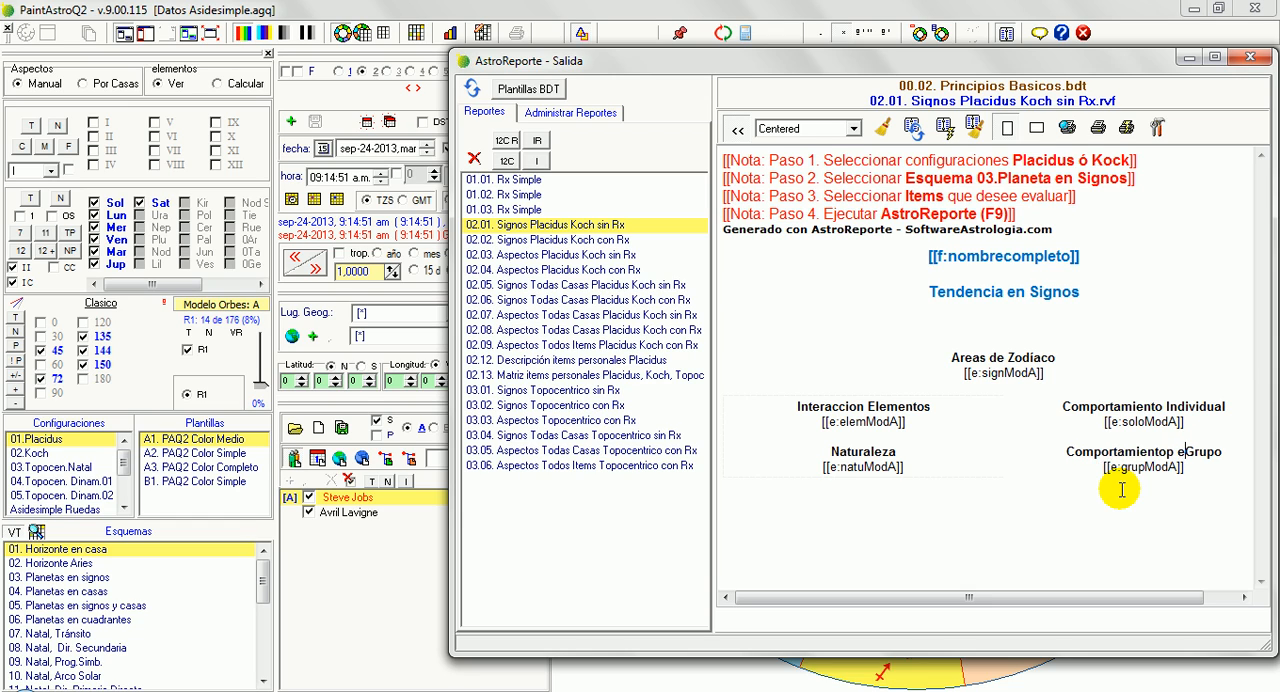
key("Delete")
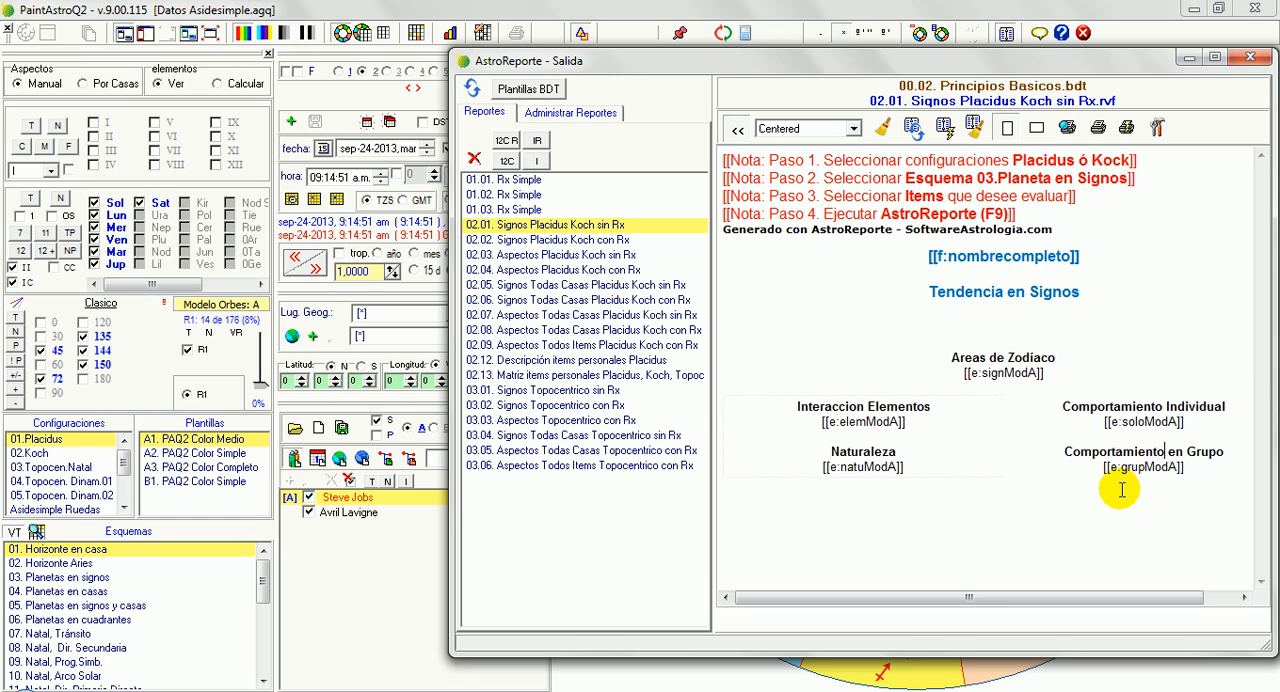
left_click(907, 451)
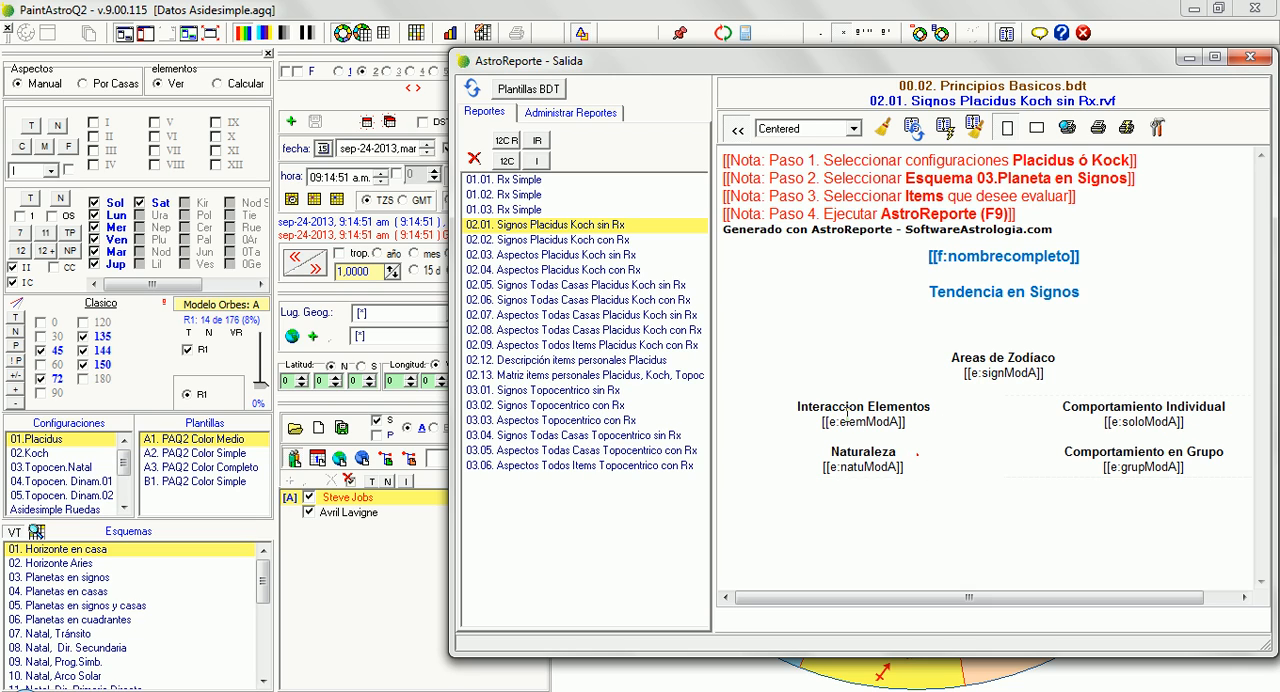
key("shift+Down")
key("Delete")
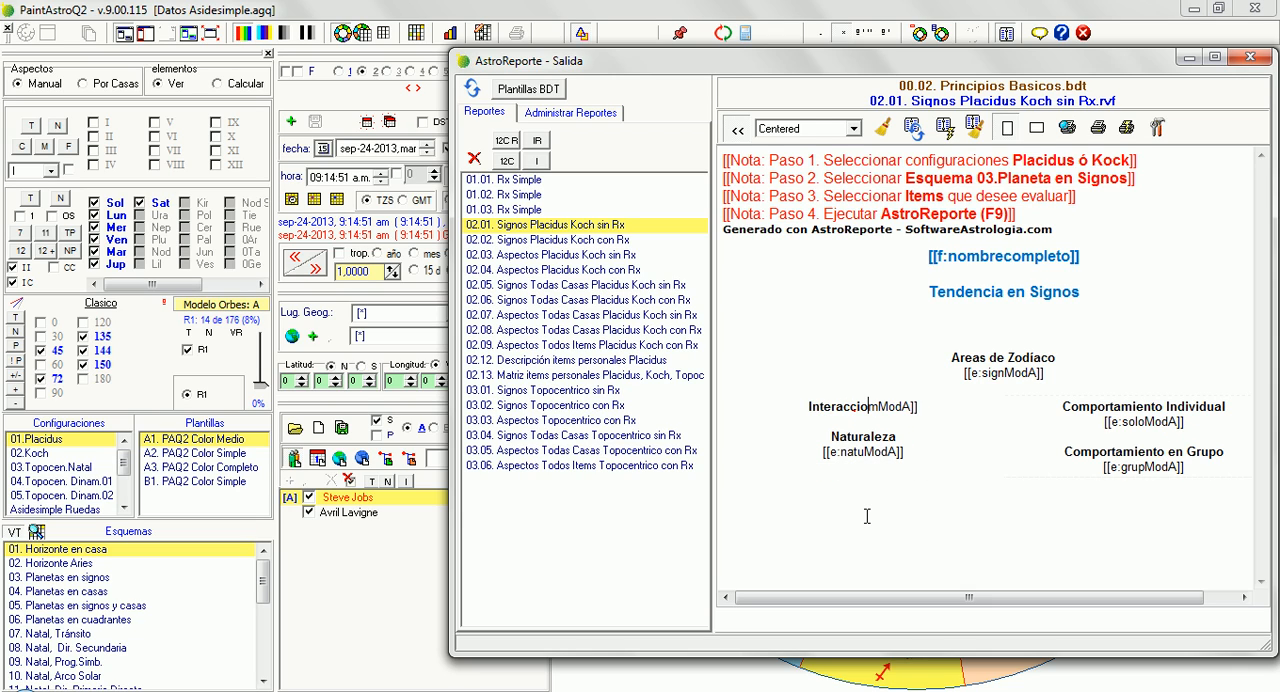
type("ó")
left_click(867, 516)
key("ctrl+z")
key("ctrl+z")
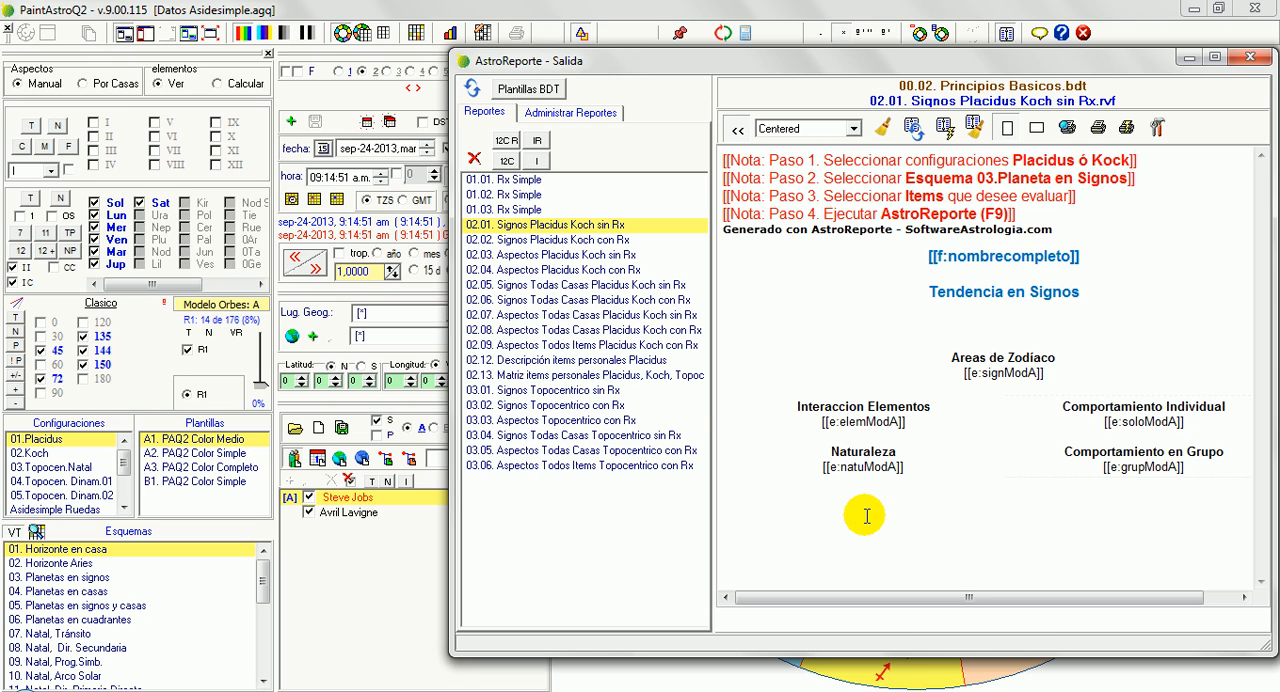
Add the missing accent in "Interacción Elementos" and replace the "Naturaleza" heading with "Capacidades de Ejecución"
type("ó")
key("shift+End")
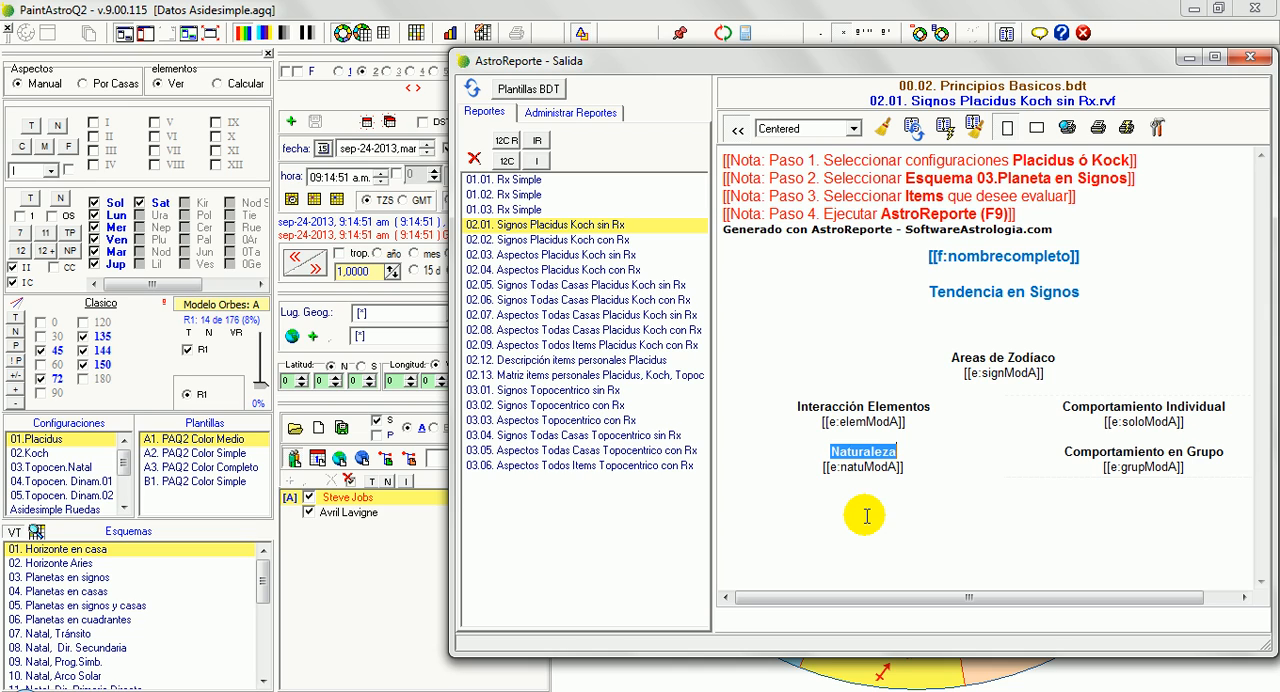
type("Cap")
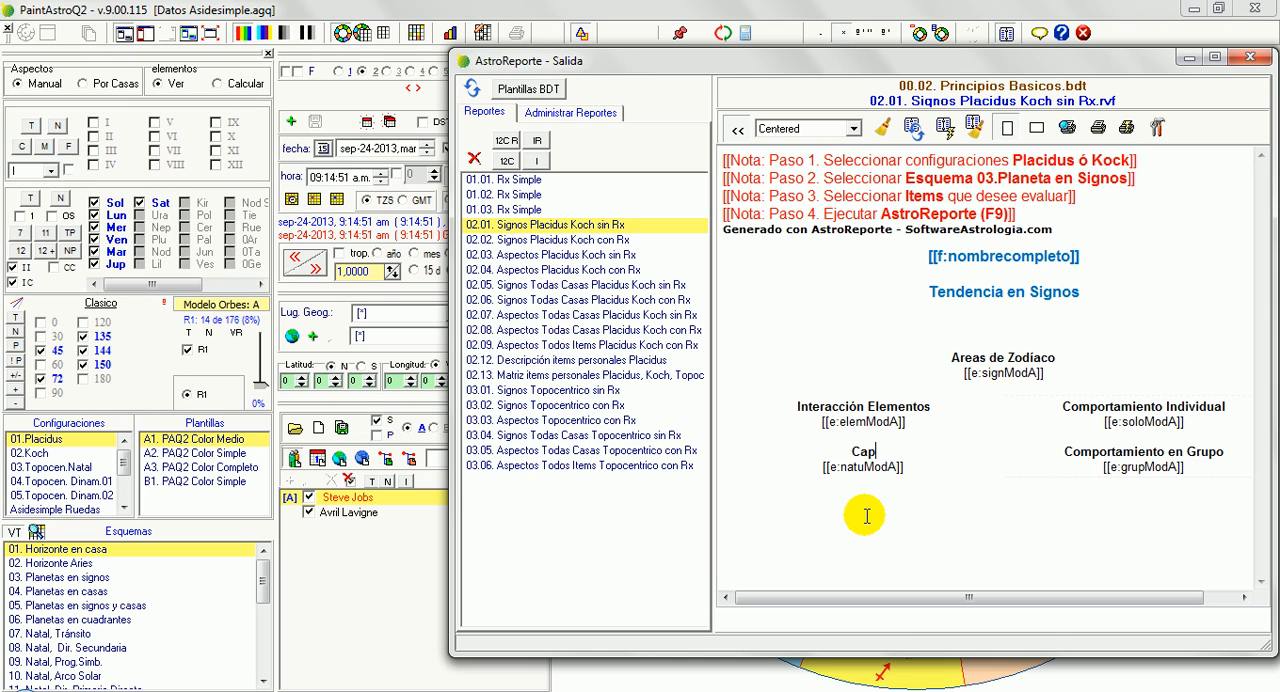
type("acidades de Ejeción")
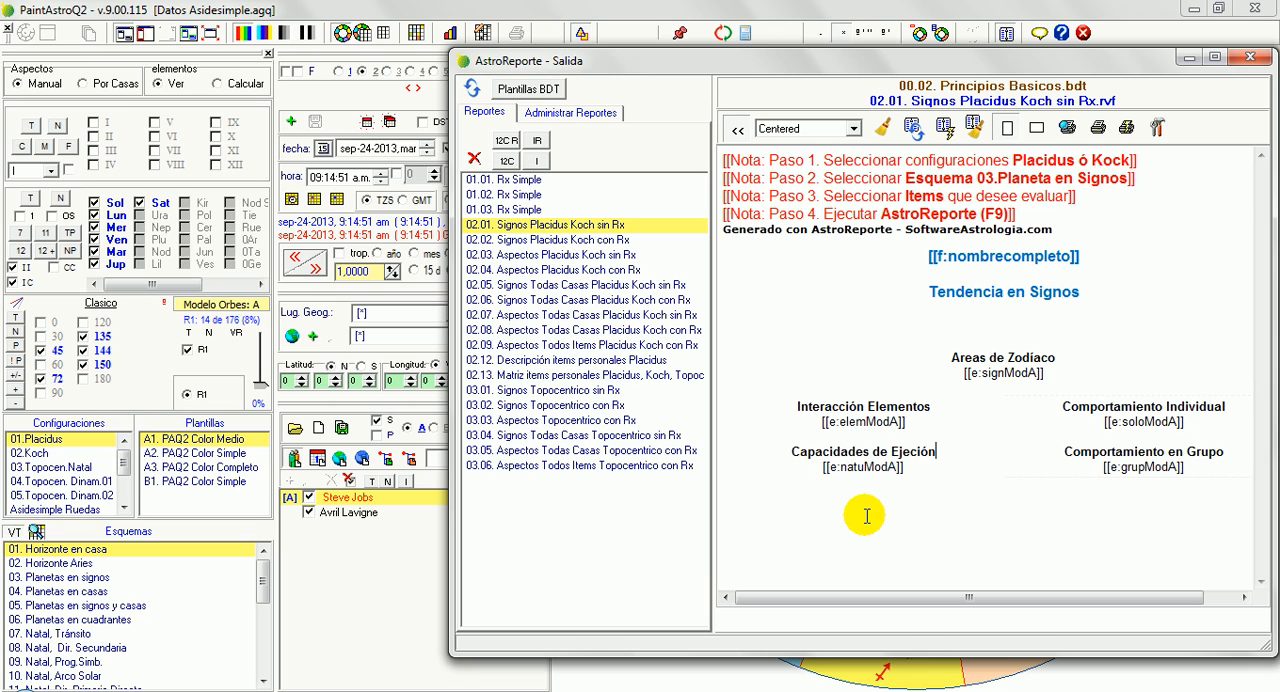
key("BackSpace")
key("BackSpace")
key("BackSpace")
key("BackSpace")
key("BackSpace")
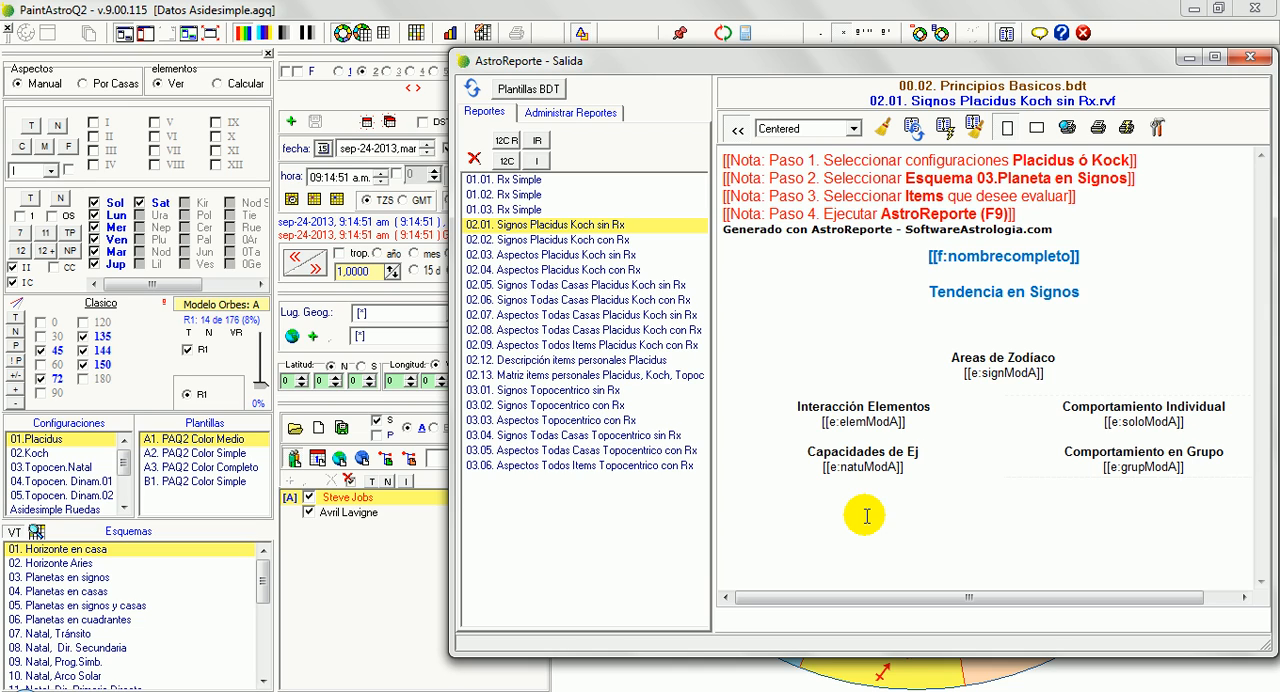
type("ecuciño")
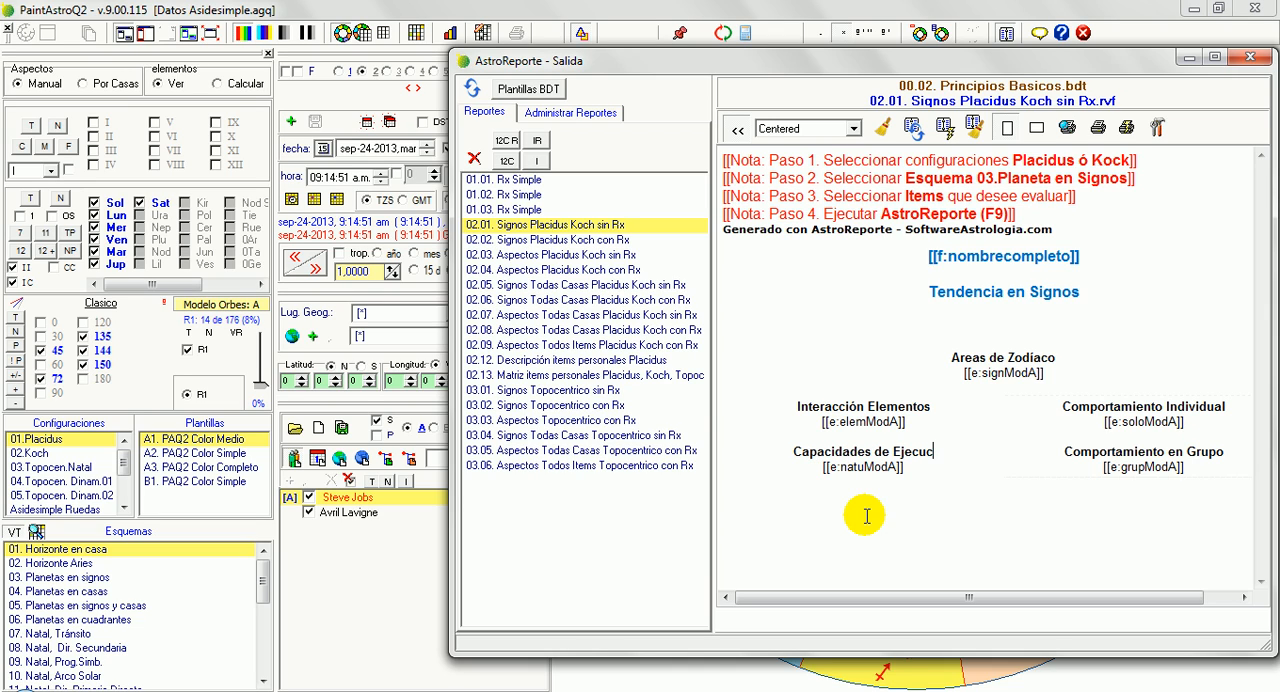
key("BackSpace")
key("BackSpace")
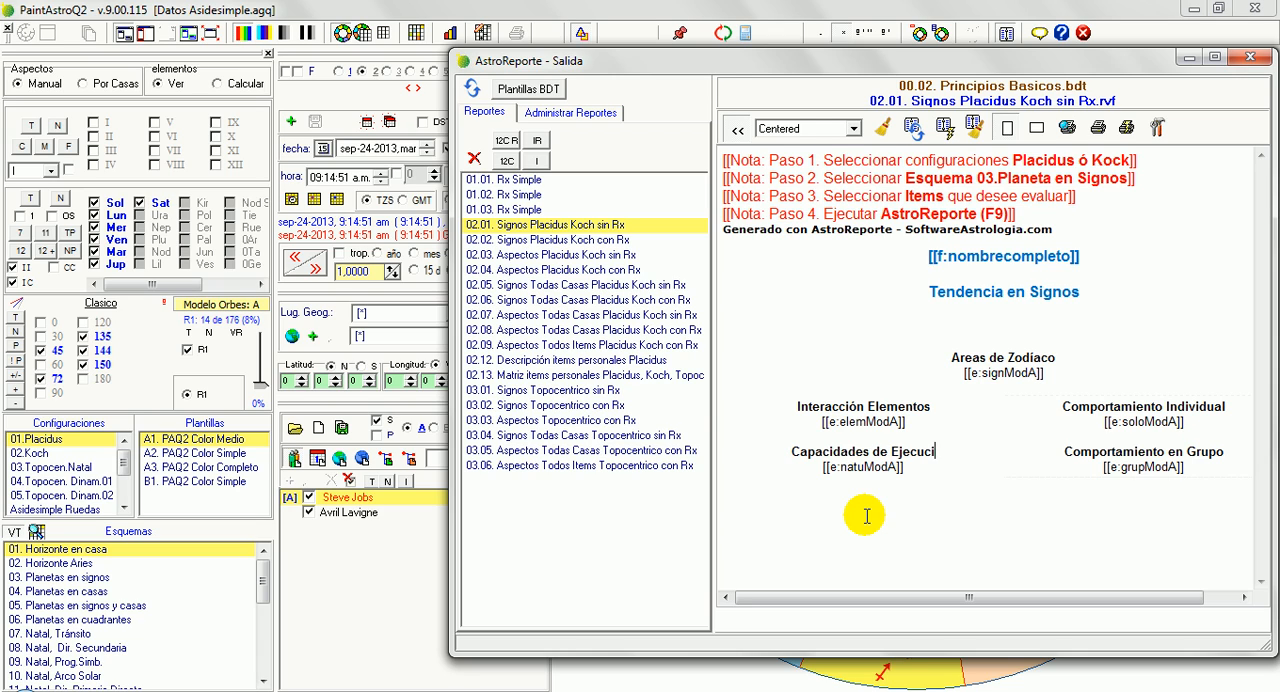
type("ón")
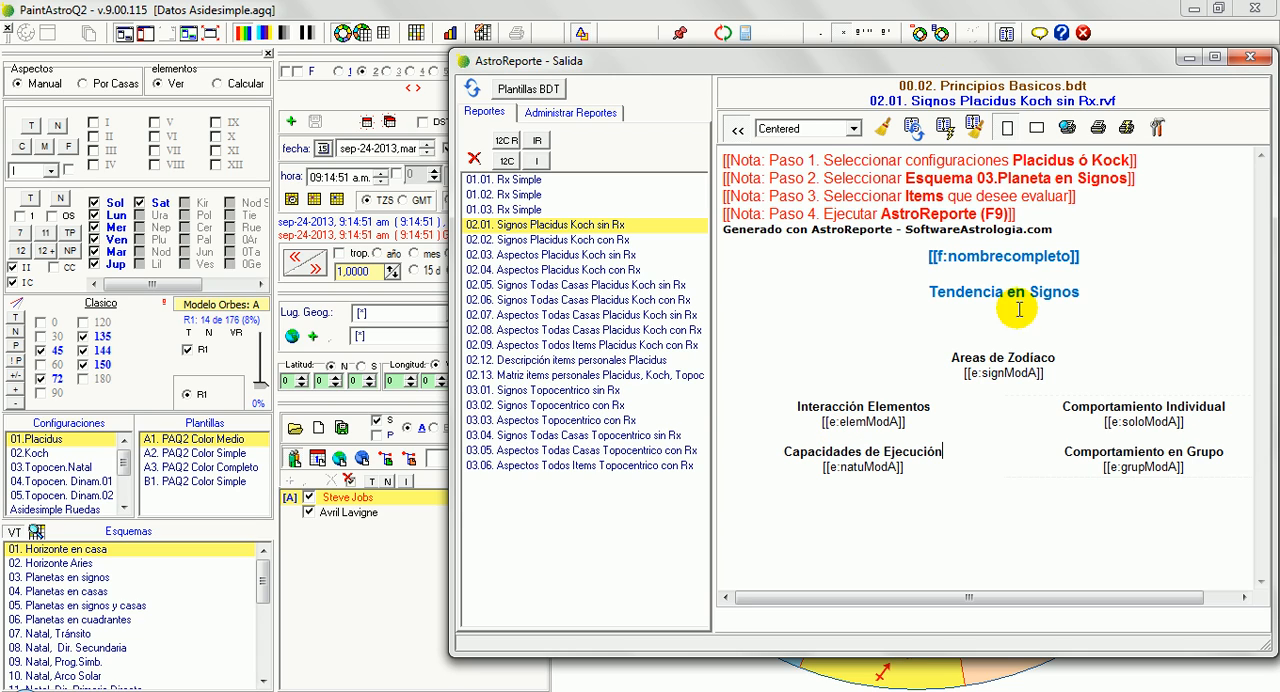
left_click(1009, 330)
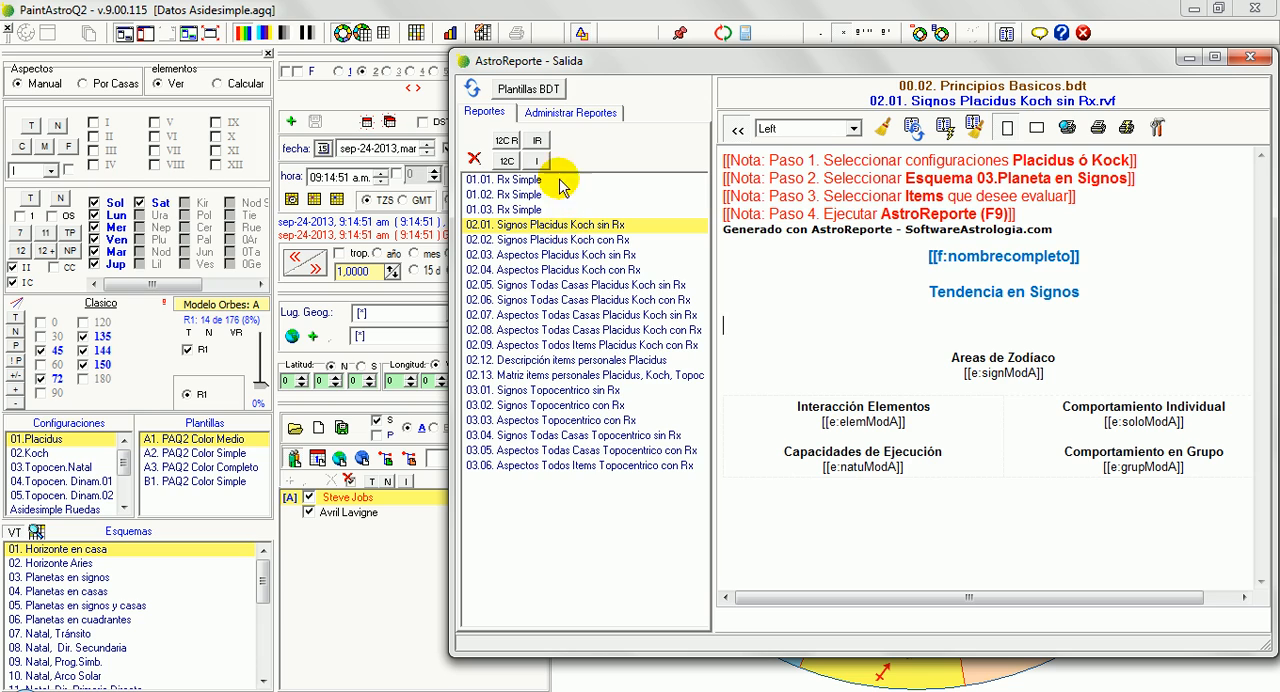
Save the edited template as a new report named "00.00. MiPlantilla.rvf" in the AstroReporte RVF Estandar folder
left_click(572, 116)
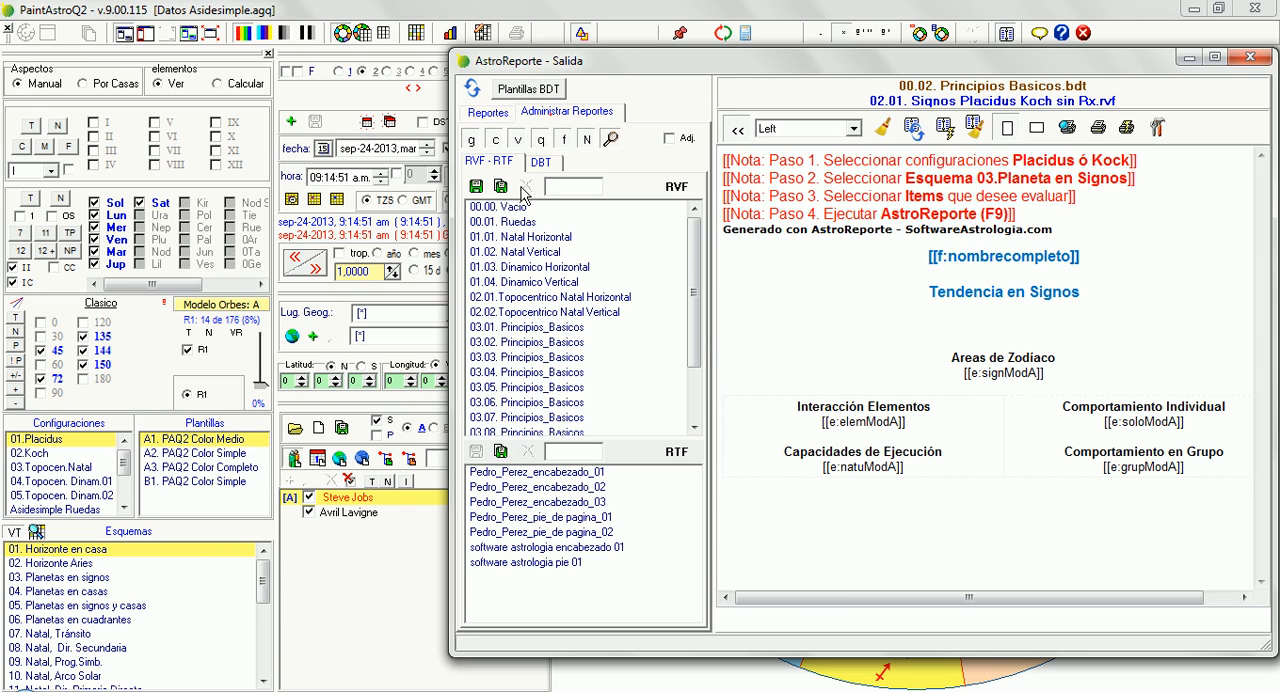
left_click(501, 188)
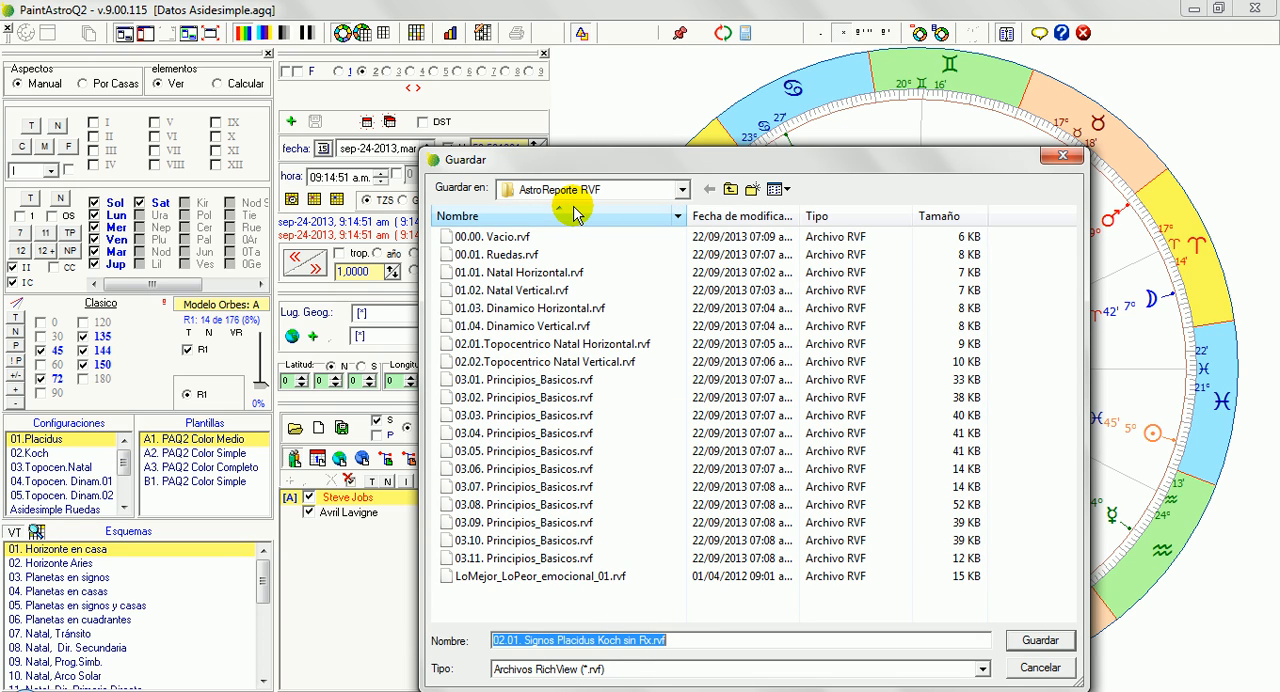
left_click(683, 190)
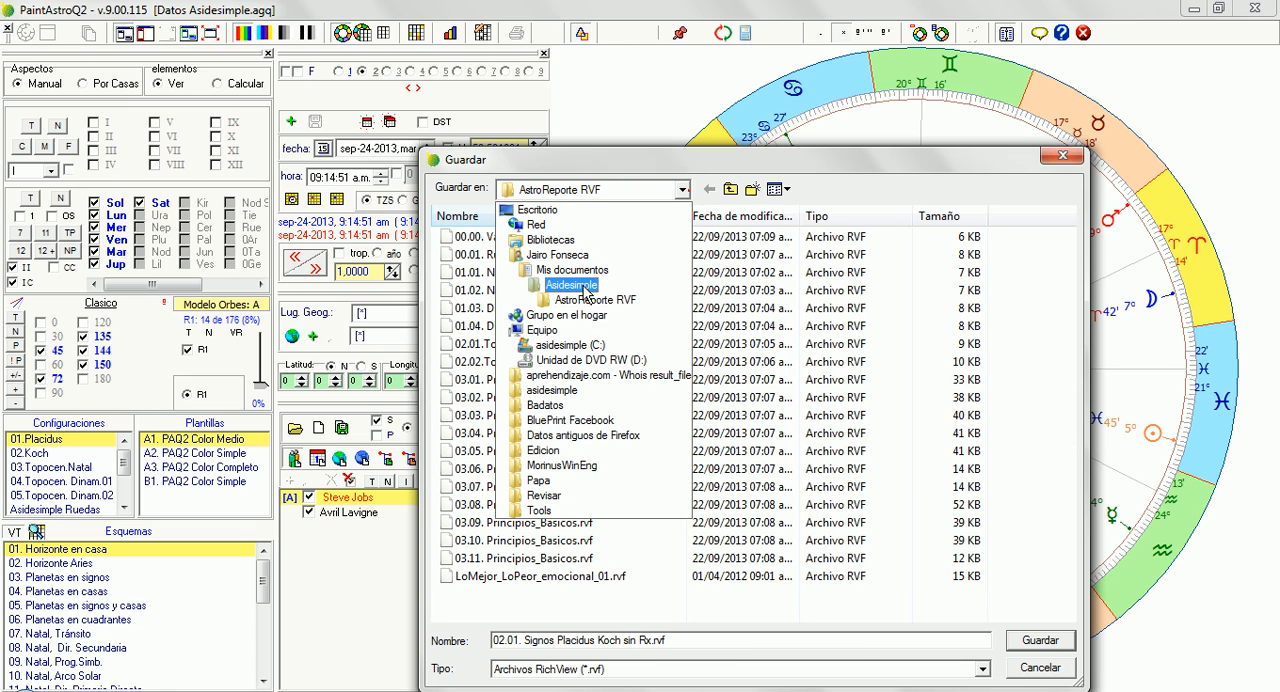
left_click(571, 268)
double_click(567, 299)
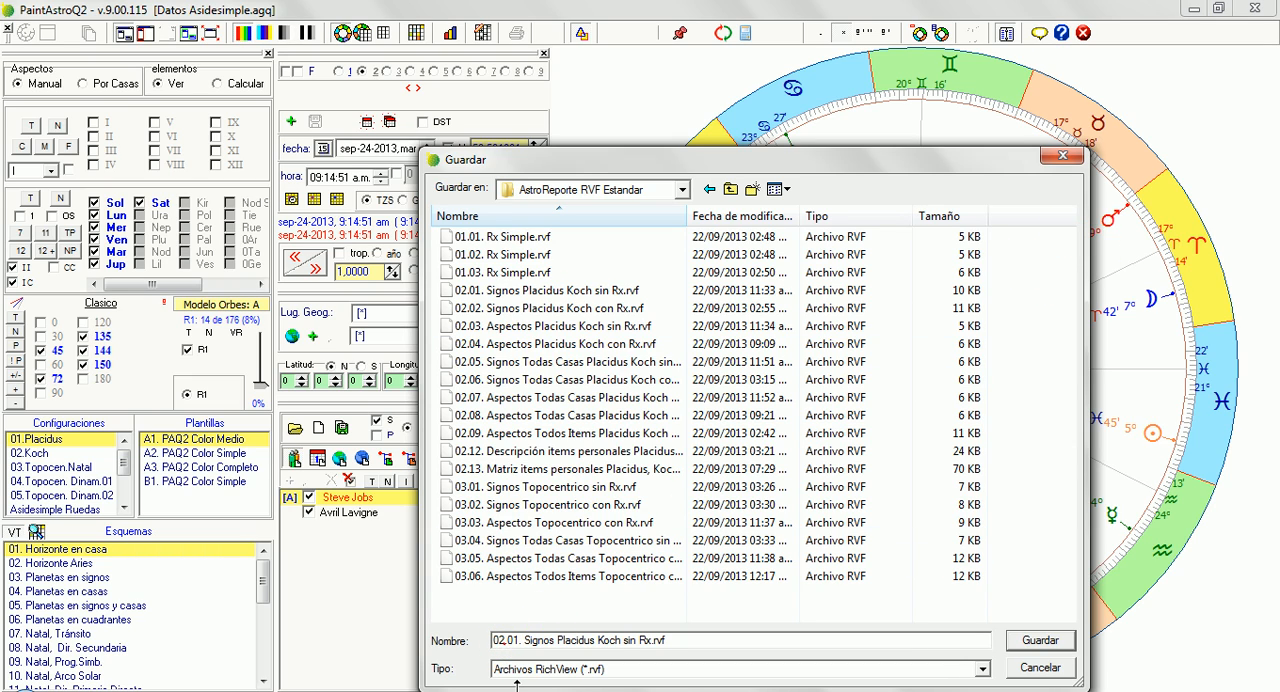
type("0.")
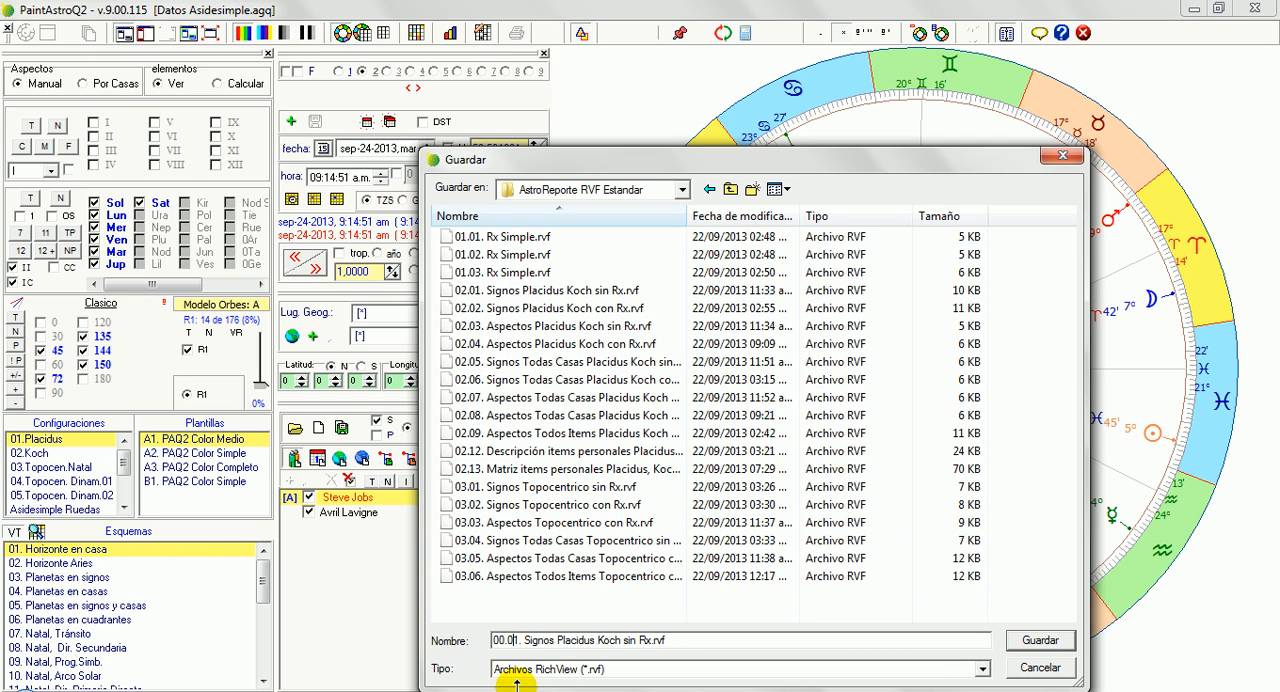
type("0")
left_click_drag(524, 640, 667, 640)
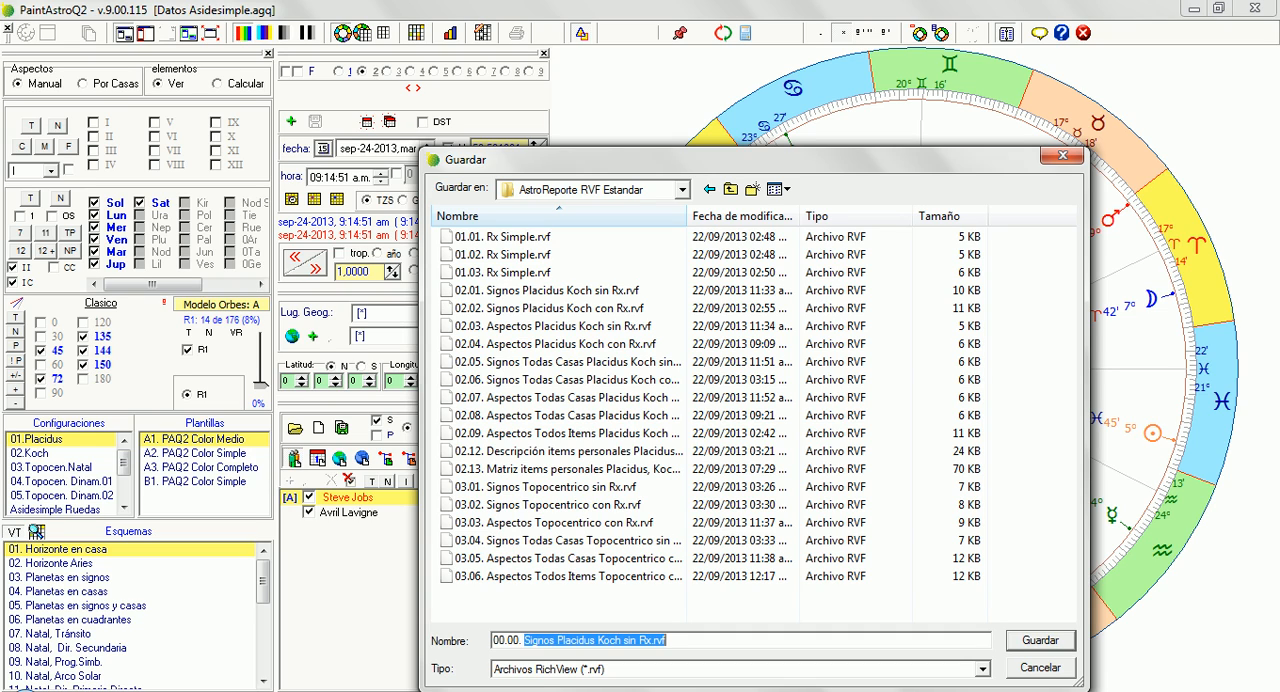
type("MiPlantilla")
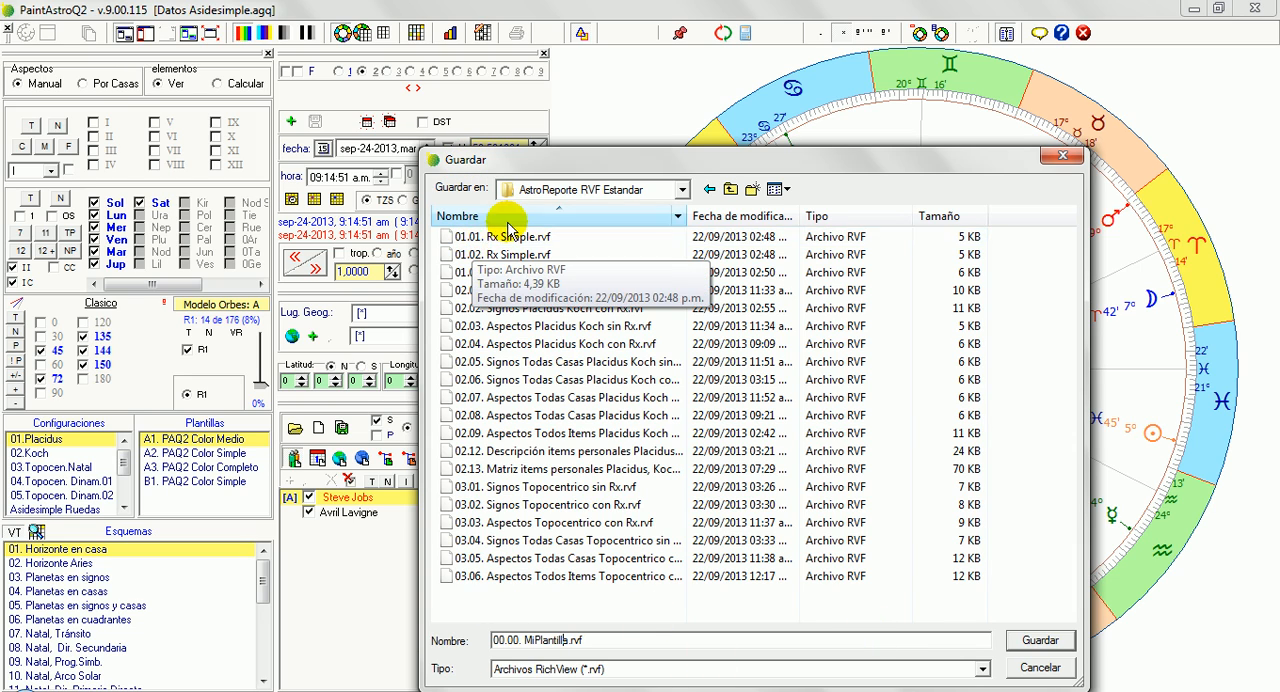
left_click(1040, 640)
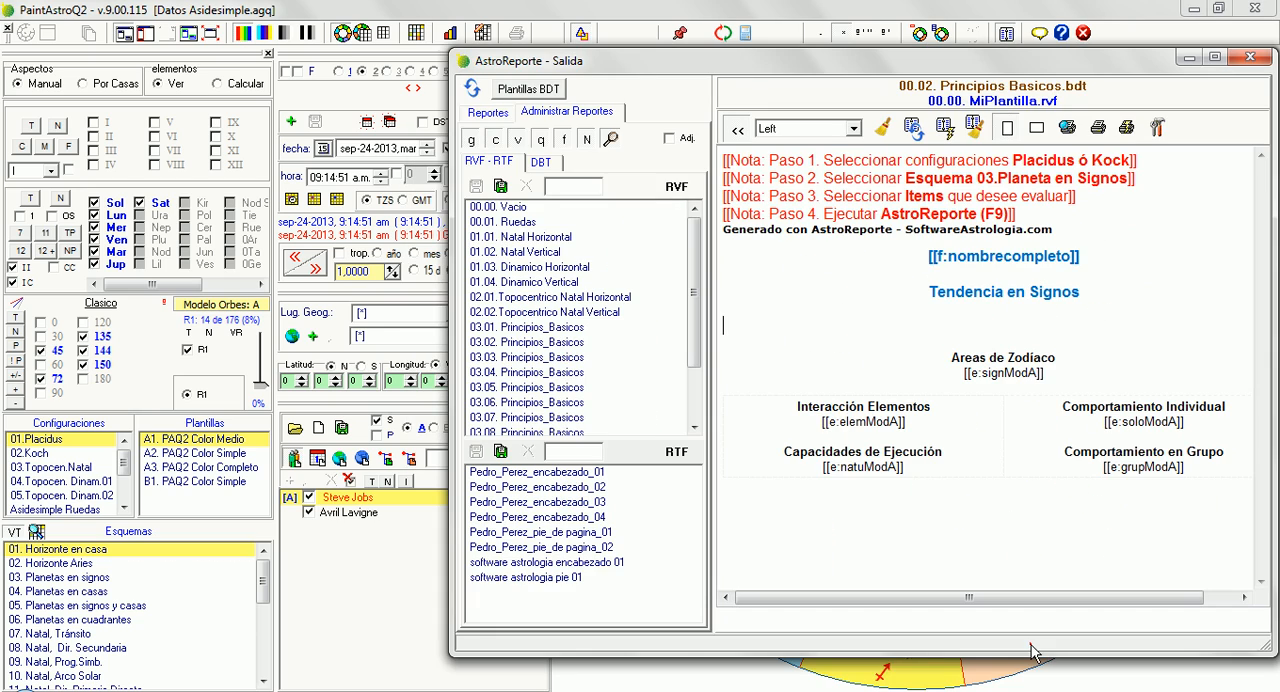
Compare the 00.00. MiPlantilla report with the original 02.01. Signos Placidus Koch sin Rx template, ending on MiPlantilla
left_click(497, 114)
left_click(527, 182)
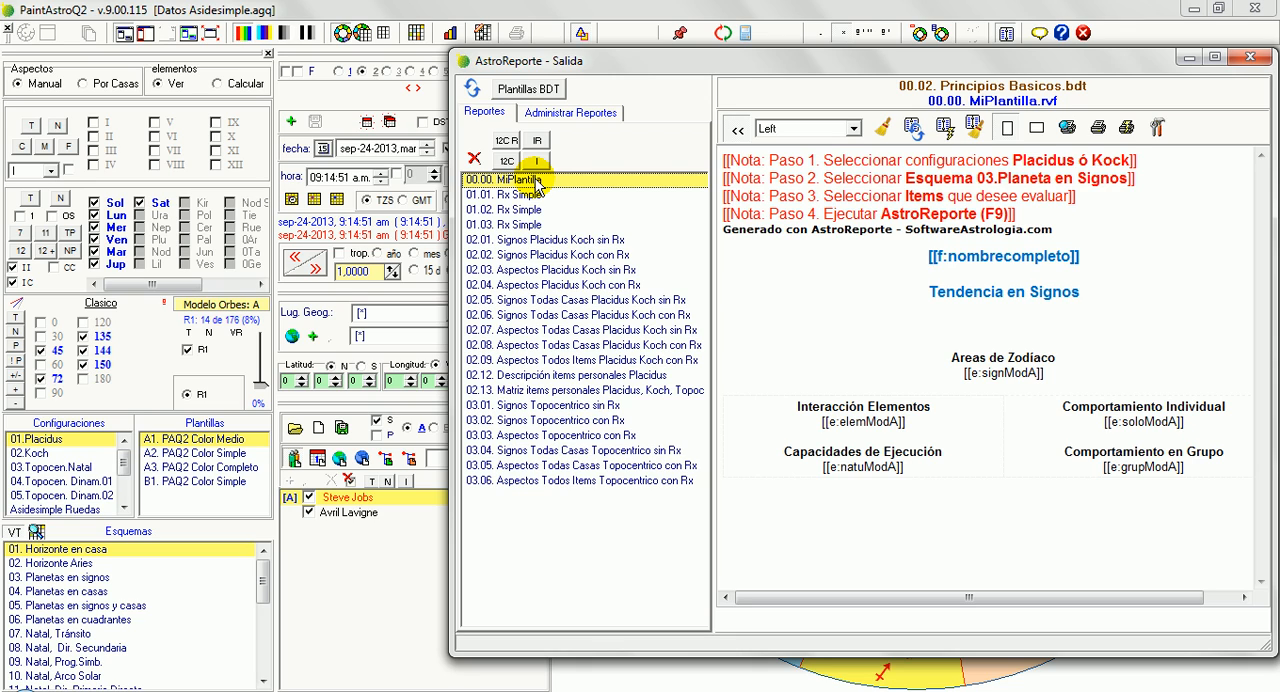
left_click(541, 241)
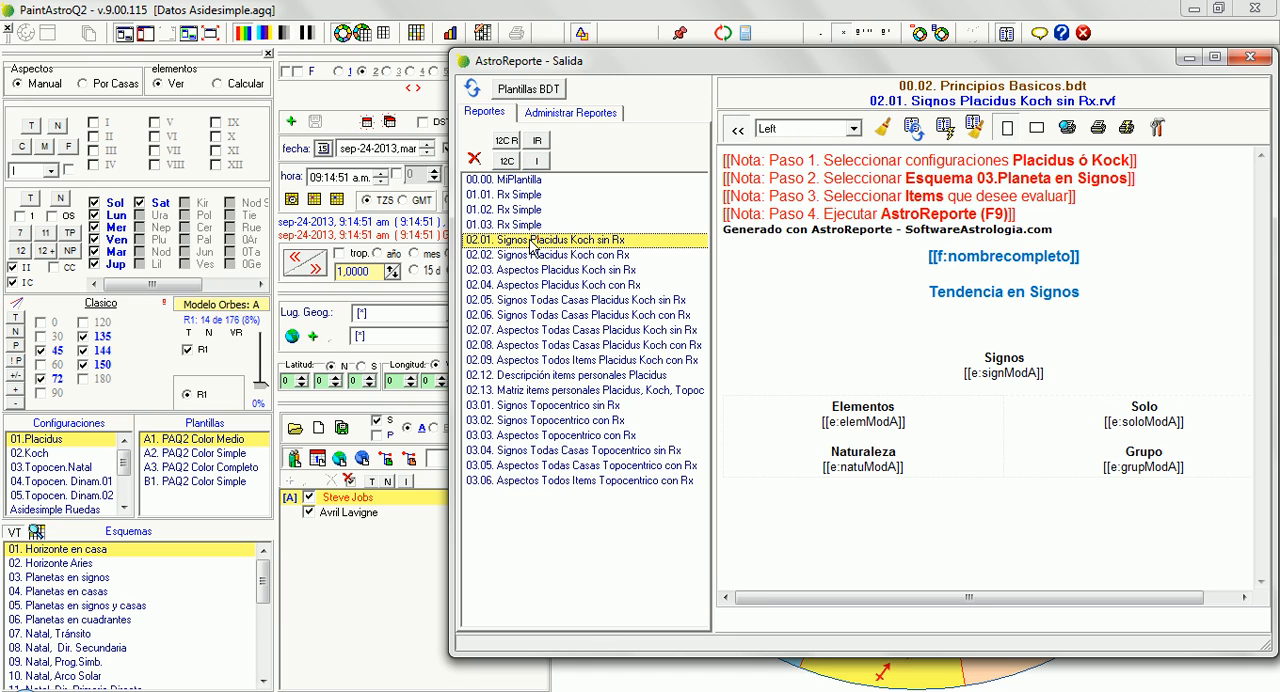
left_click(521, 182)
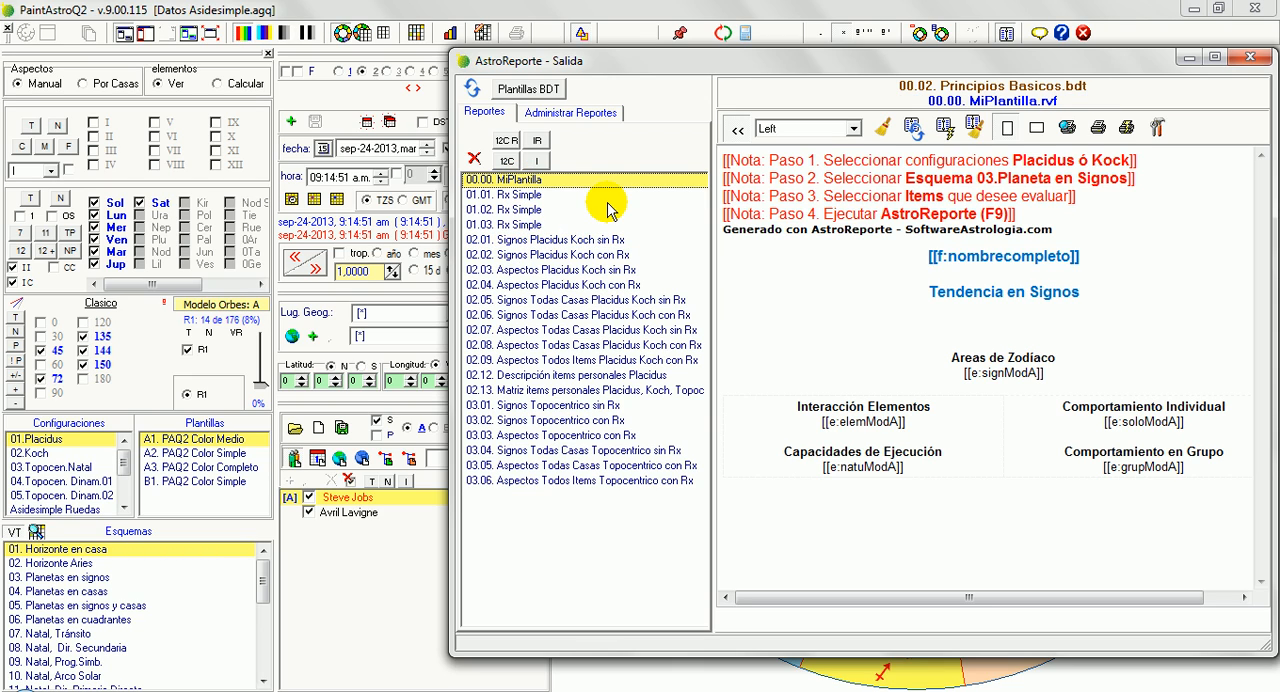
In MiPlantilla's "Generado con AstroReporte" line, replace "con AstroReporte" with "por" and the consultant's full name
double_click(803, 231)
key("Delete")
type("por Pedro ")
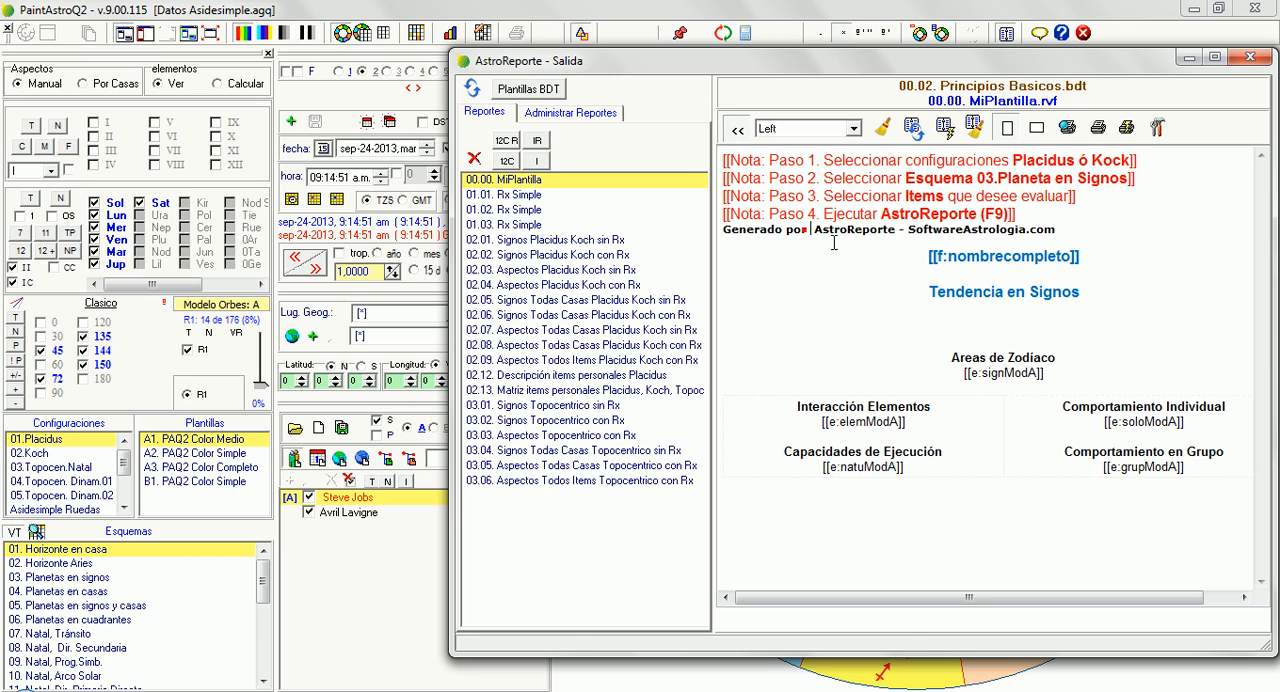
type("Perez")
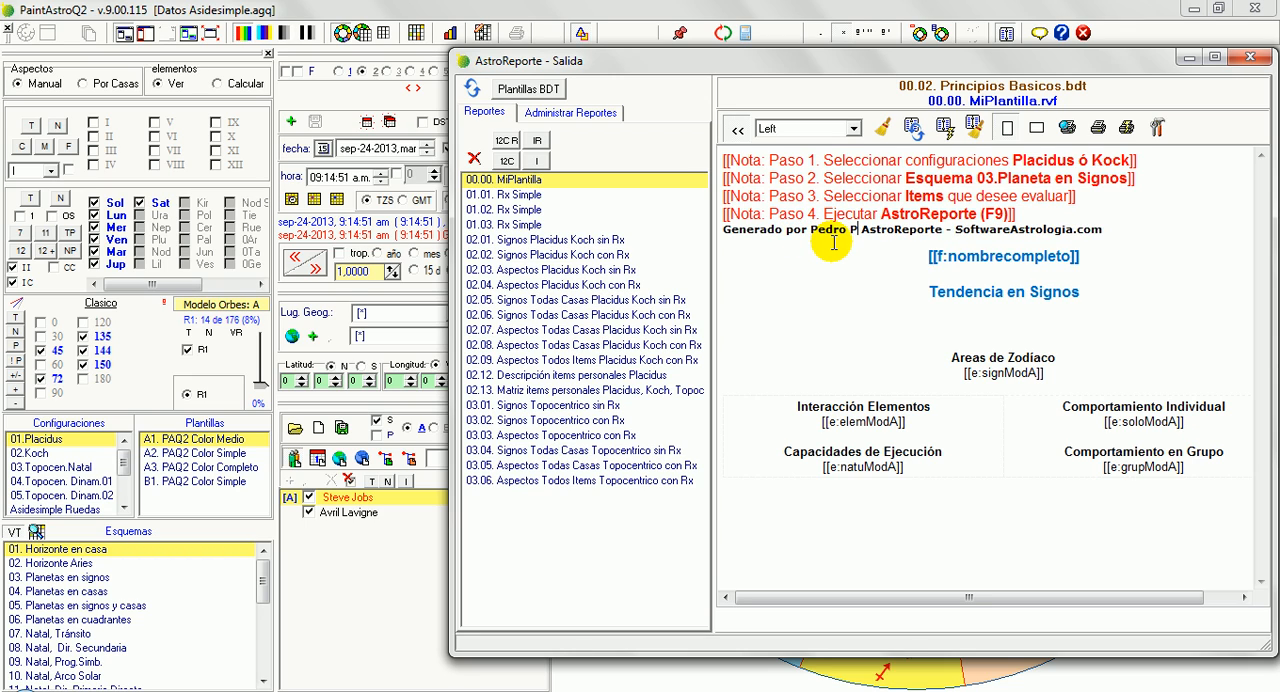
key("ctrl+shift+Right")
key("ctrl+shift+Right")
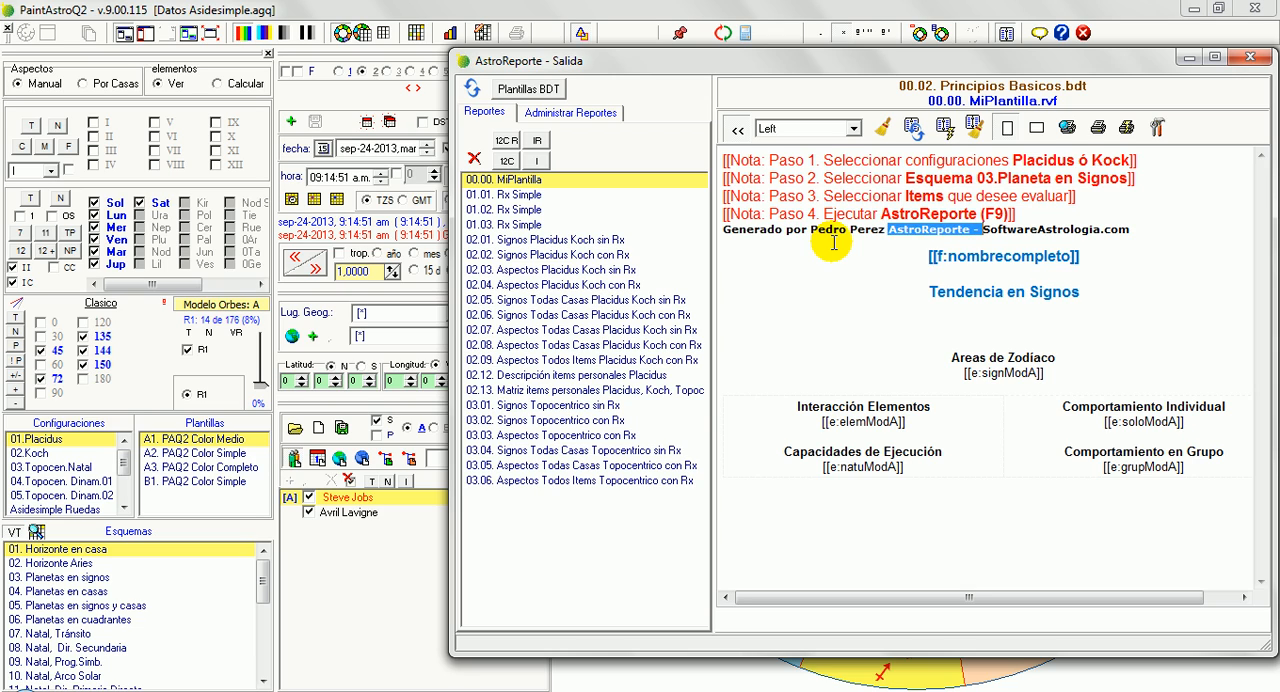
key("Left")
key("ctrl+shift+Right")
key("shift+Left")
key("Delete")
Replace "SoftwareAstrologia.com" at the end of the "Generado por" line with "consultor Profesional"
key("End")
key("ctrl+shift+Left")
key("ctrl+shift+Left")
key("ctrl+shift+Left")
key("ctrl+shift+Left")
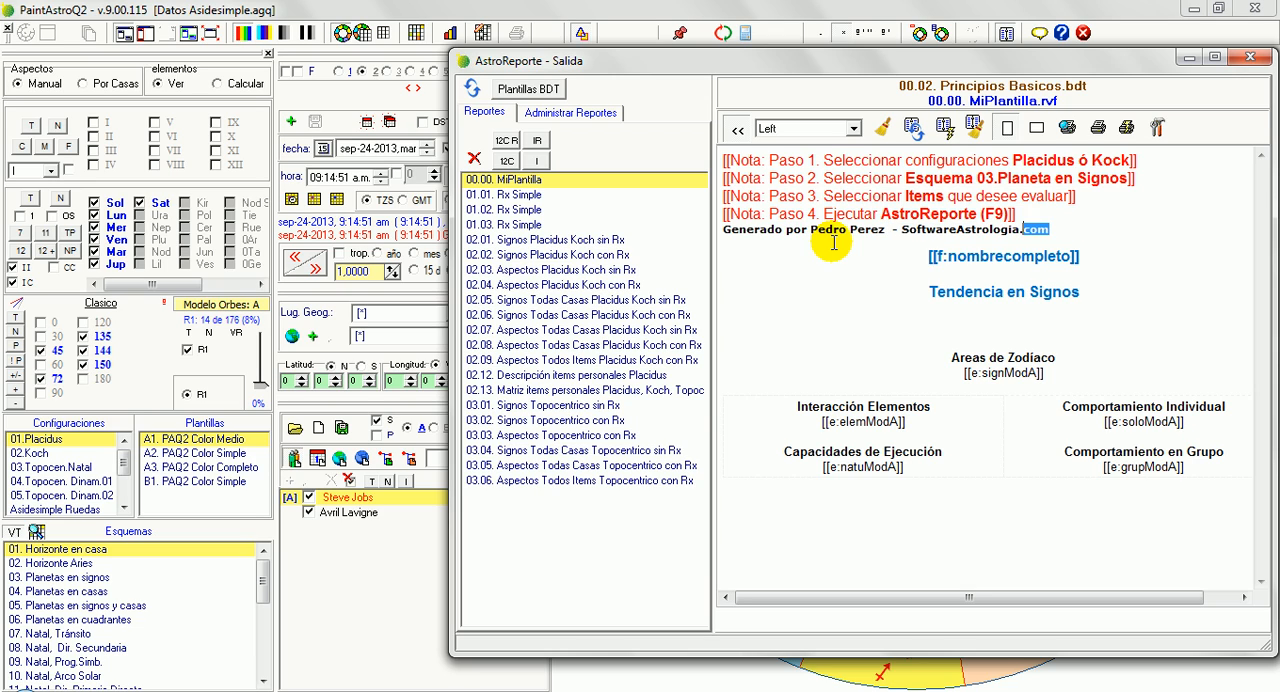
key("ctrl+shift+Right")
type("consultor Profesion")
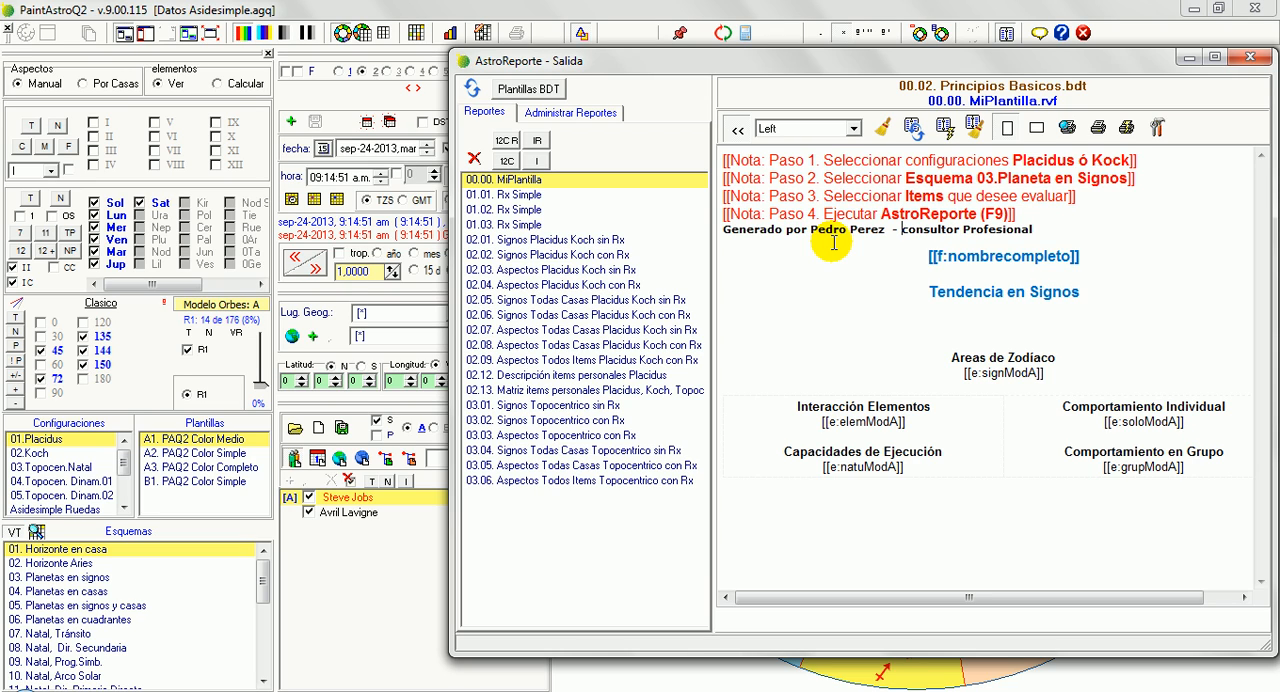
Capitalize the first letter of "Consultor" in MiPlantilla's "Generado por" credit line
key("shift+Right")
type("C")
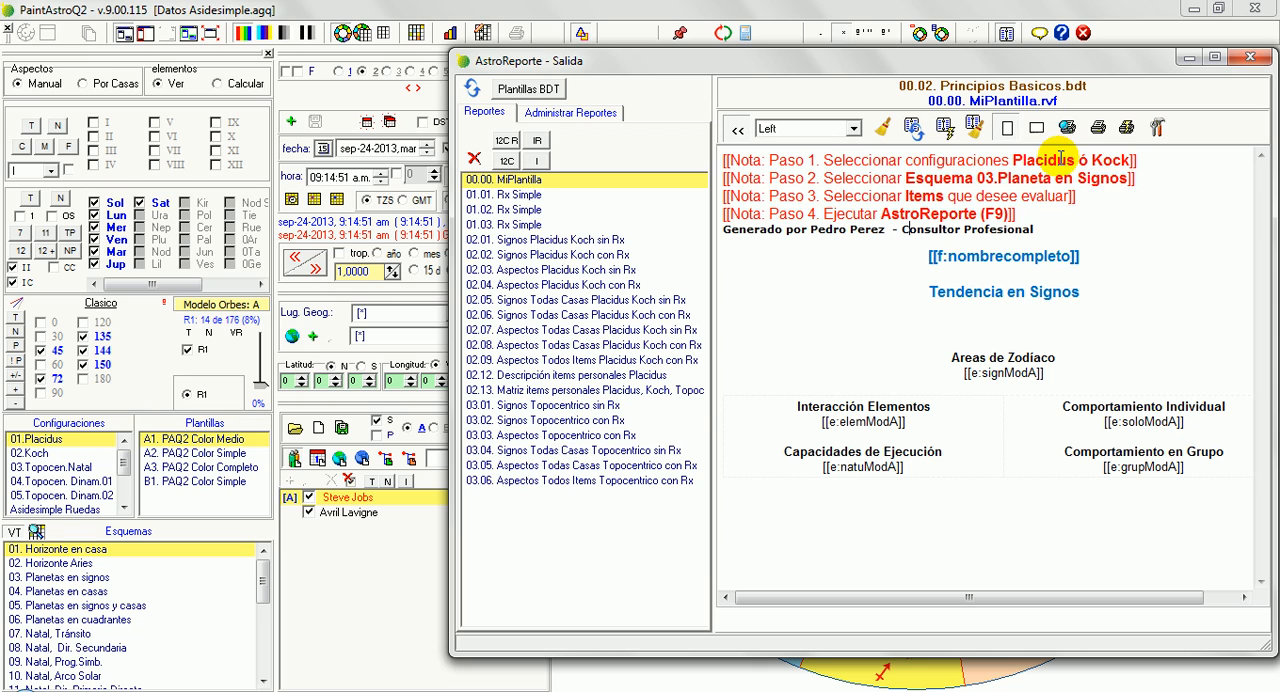
left_click_drag(1016, 214, 727, 160)
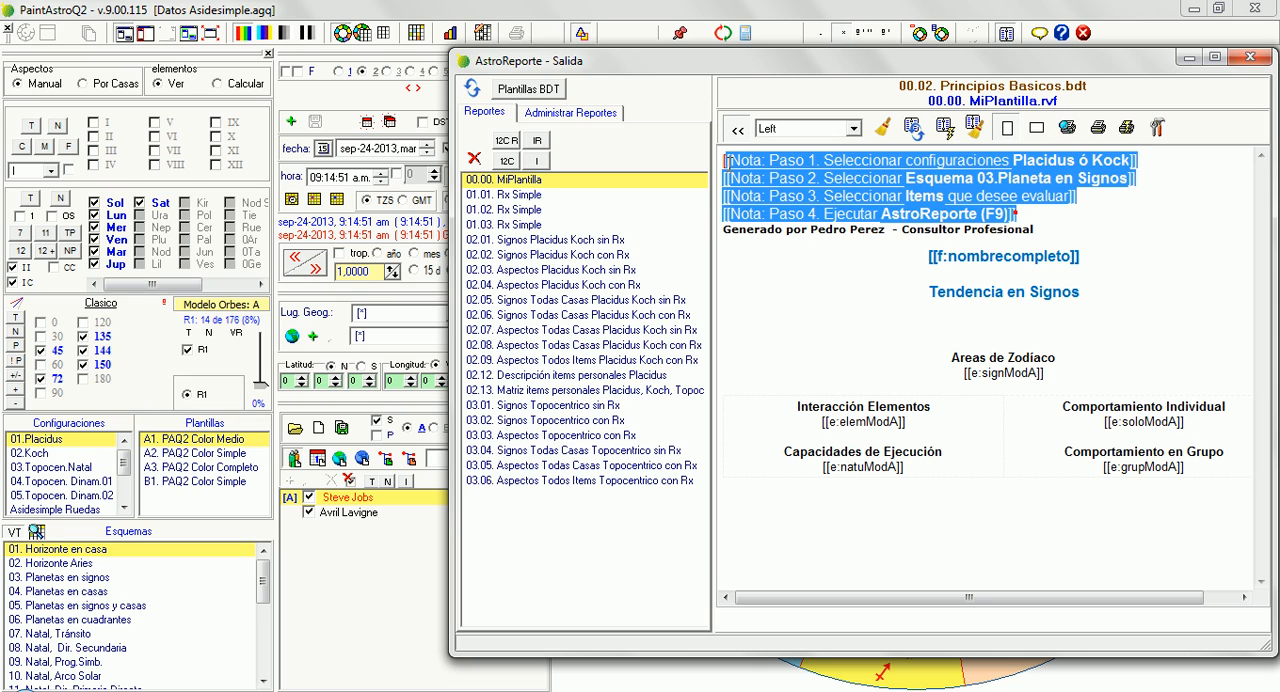
left_click(1072, 214)
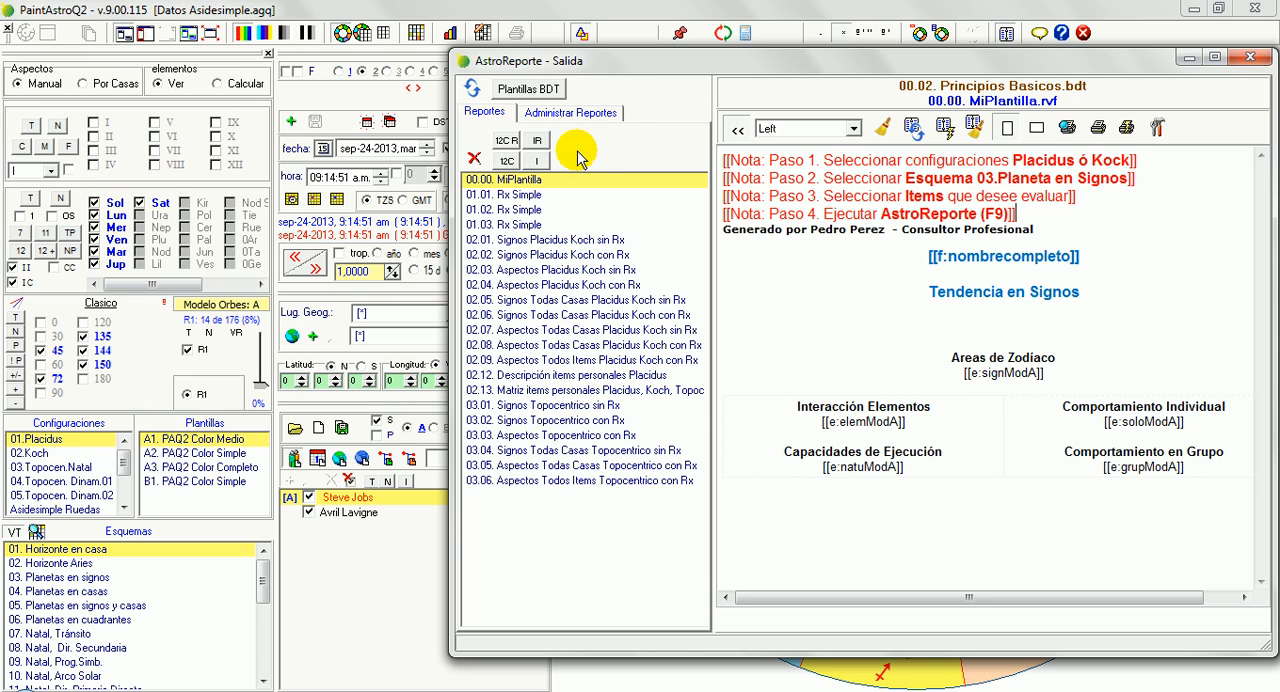
Save the changes to the 00.00. MiPlantilla template and reopen it from the report list
left_click(542, 113)
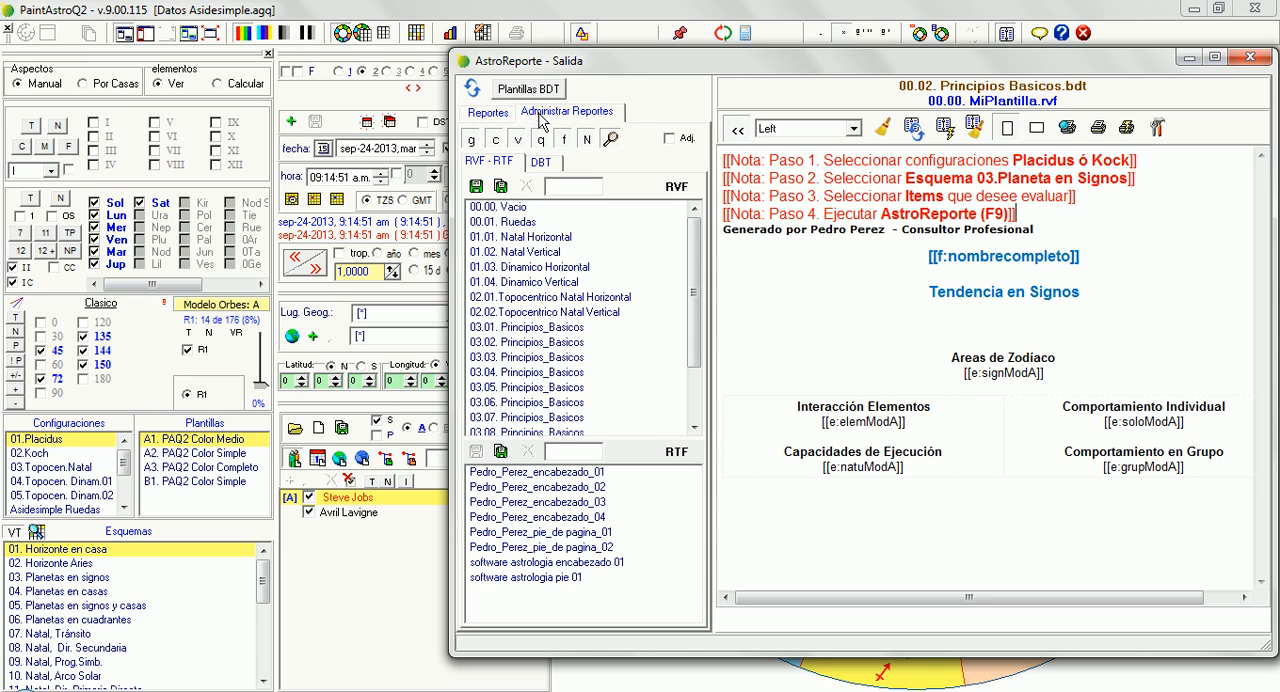
left_click(475, 188)
left_click(486, 112)
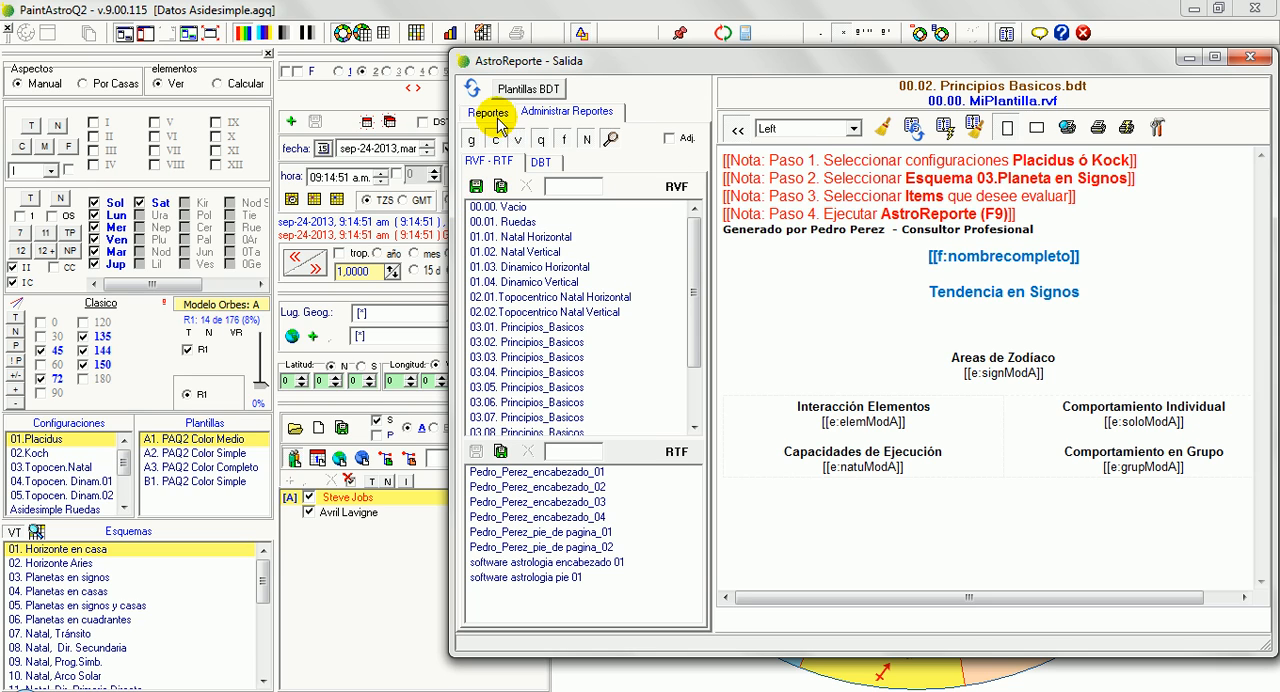
left_click(531, 180)
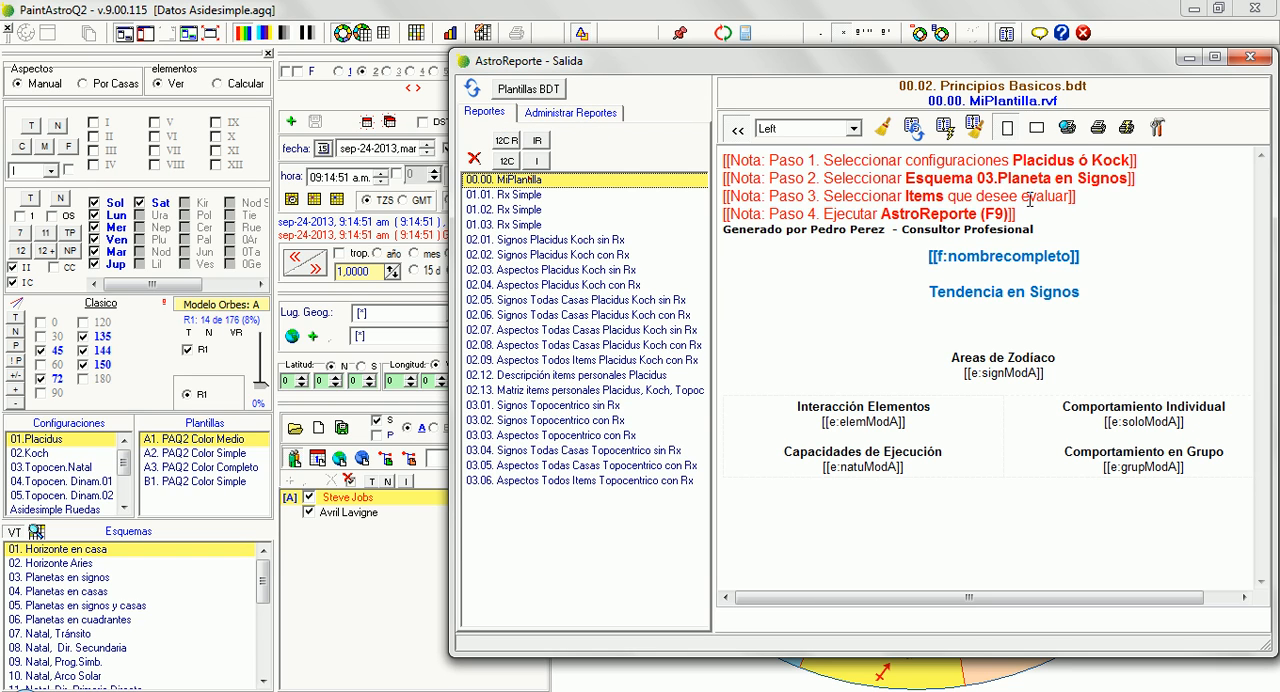
left_click(1007, 273)
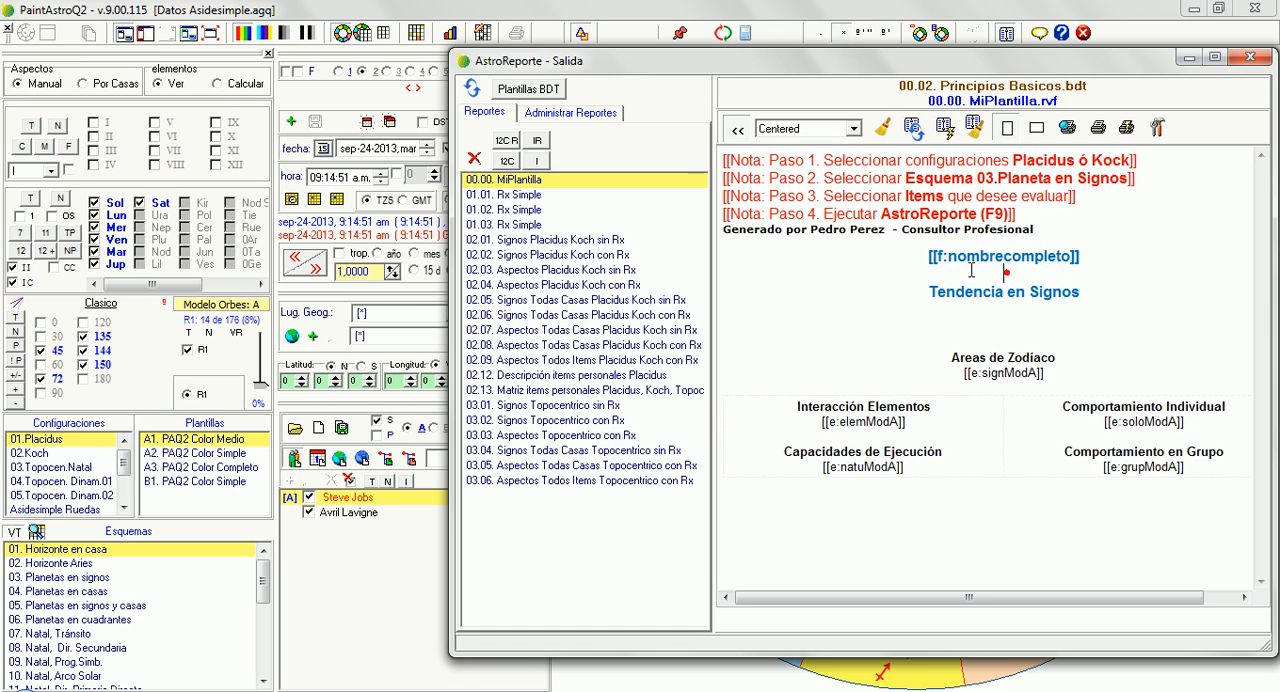
left_click(971, 269)
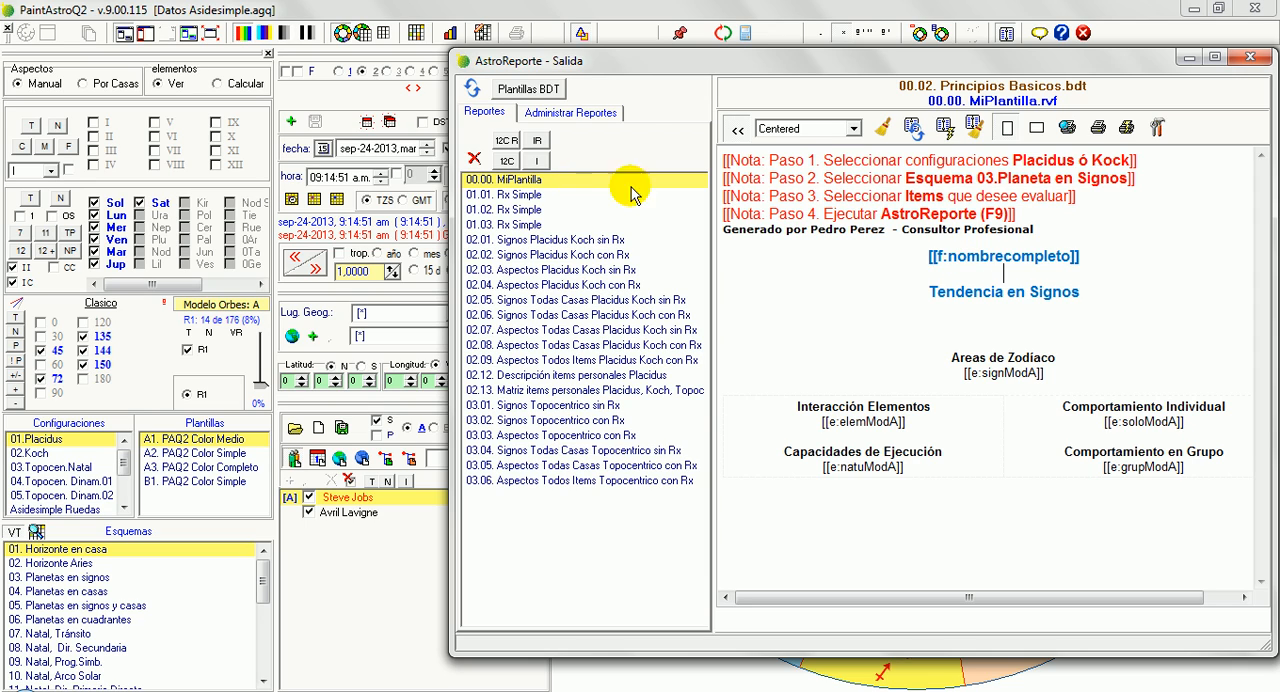
left_click(549, 119)
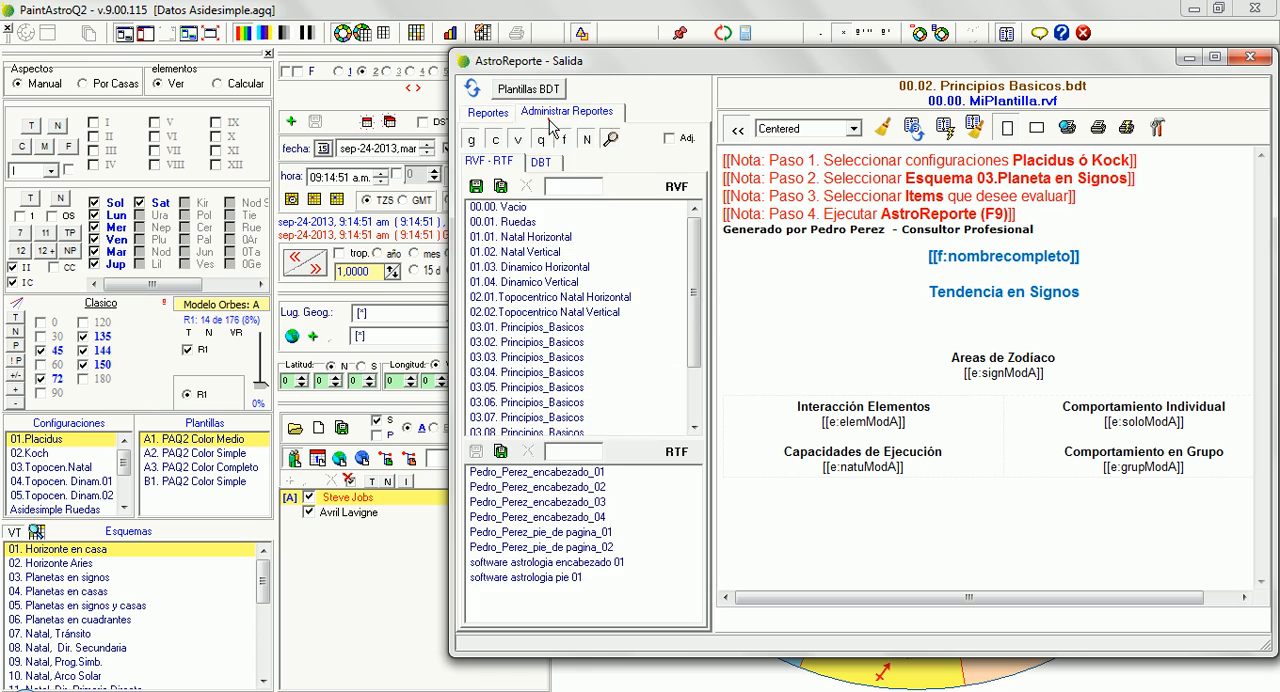
left_click(501, 118)
Save the 02.05. Signos Todas Casas Placidus Koch sin Rx template as "00.01. MiPlantilla.rvf" in the AstroReporte RVF Estandar folder
left_click(592, 303)
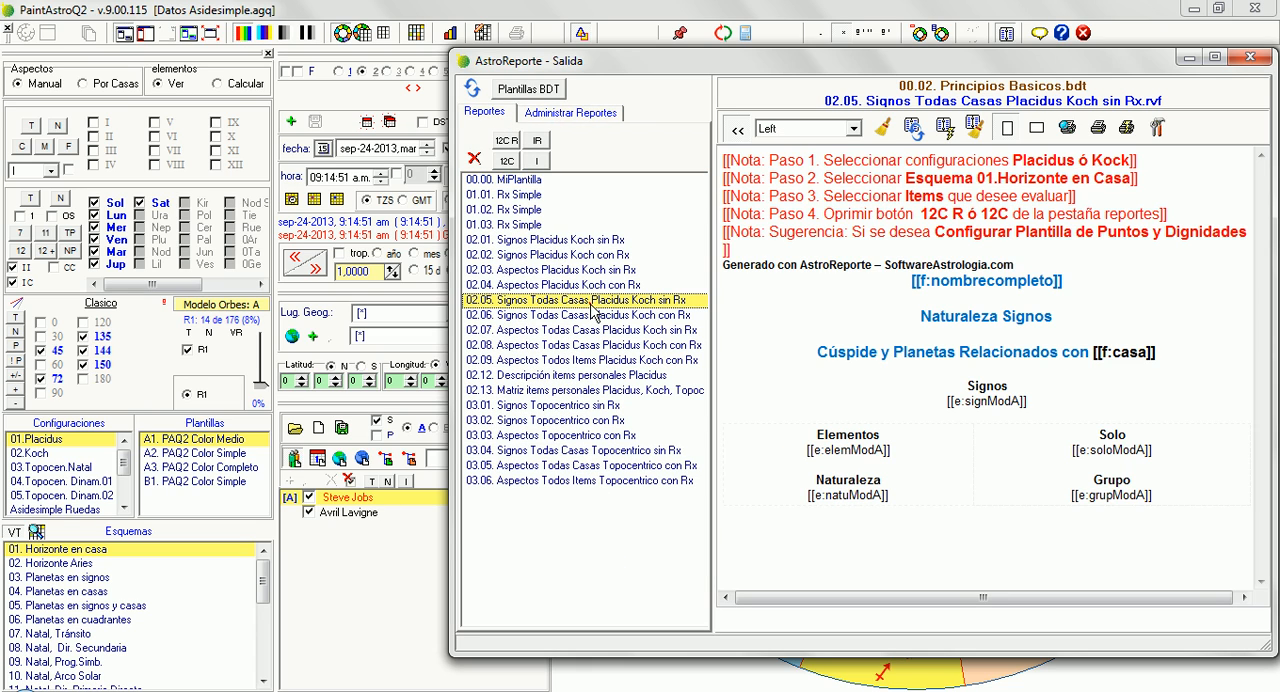
left_click(595, 113)
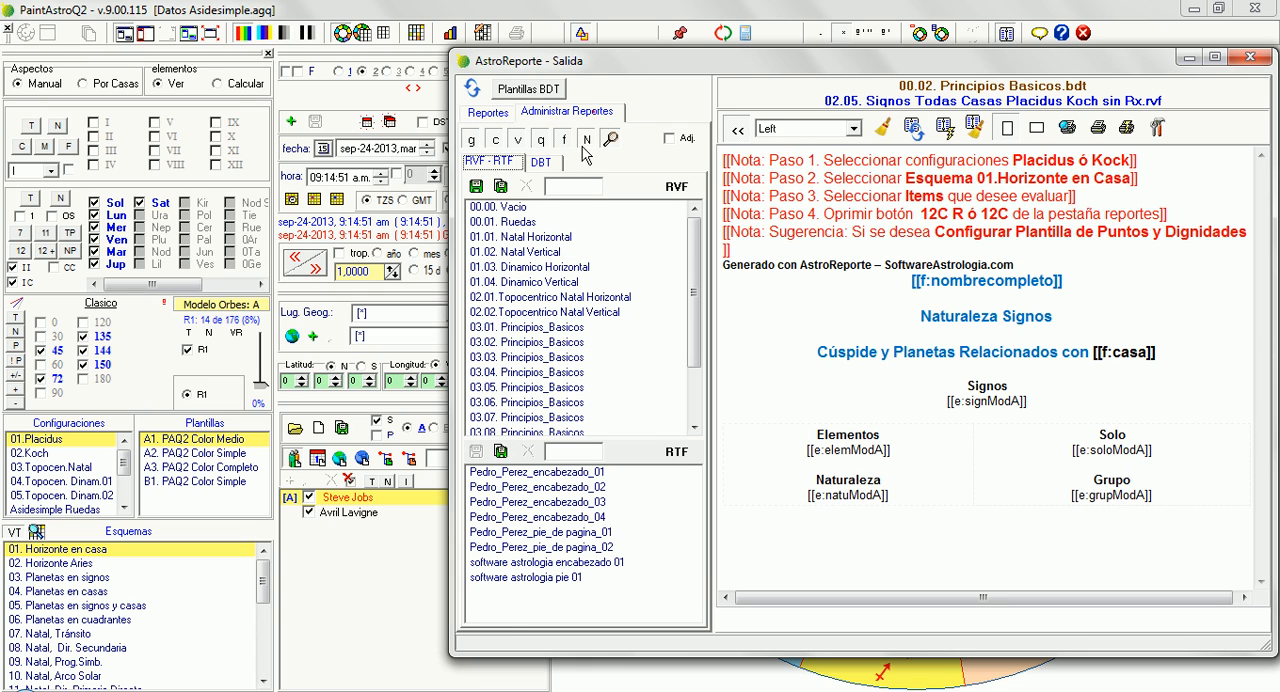
left_click(503, 188)
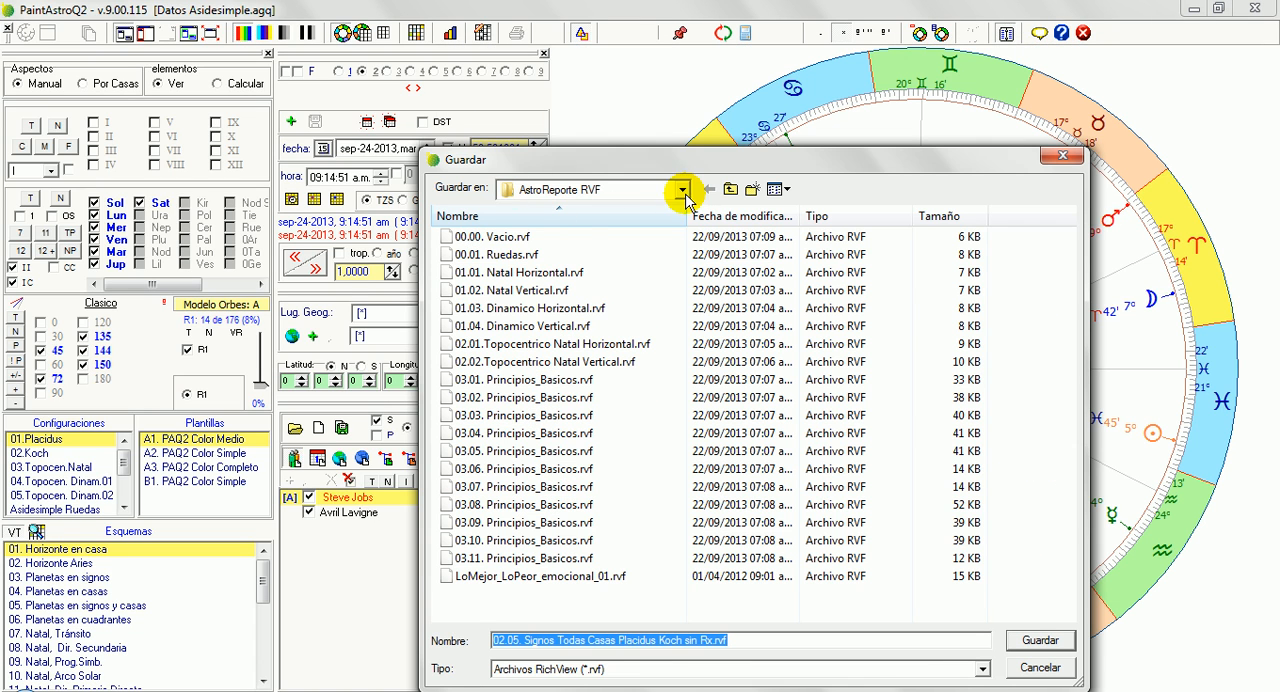
left_click(682, 190)
left_click(590, 286)
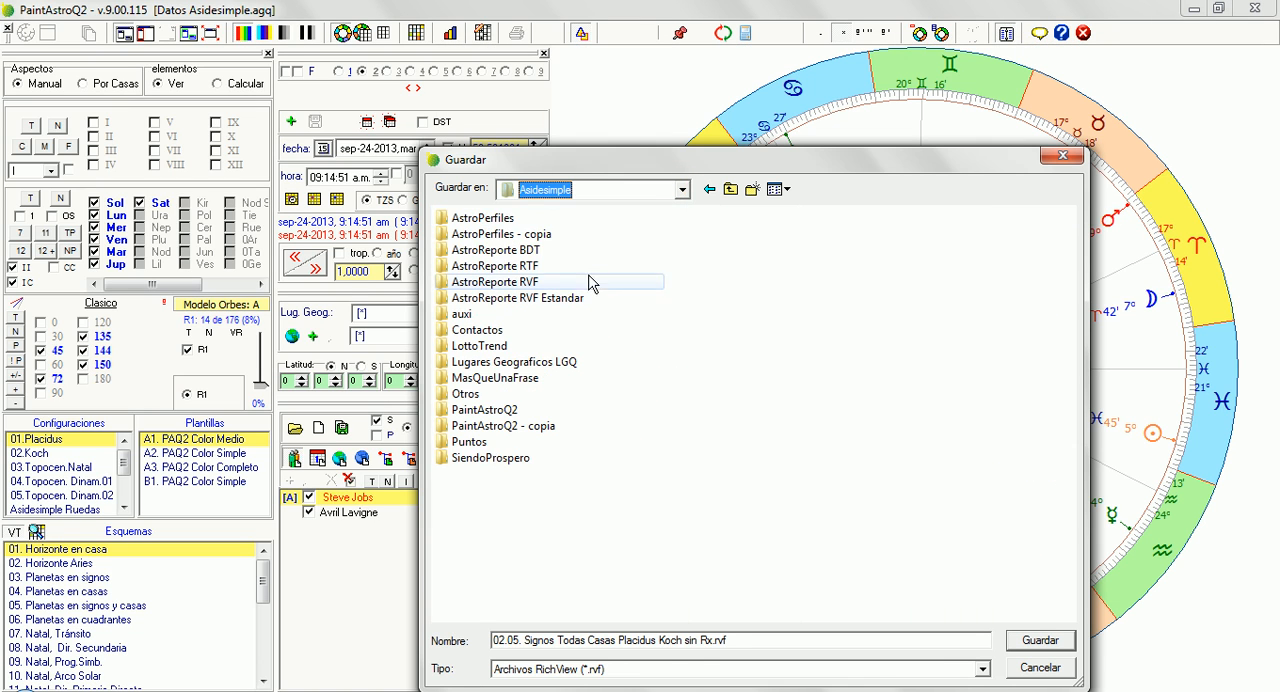
double_click(530, 298)
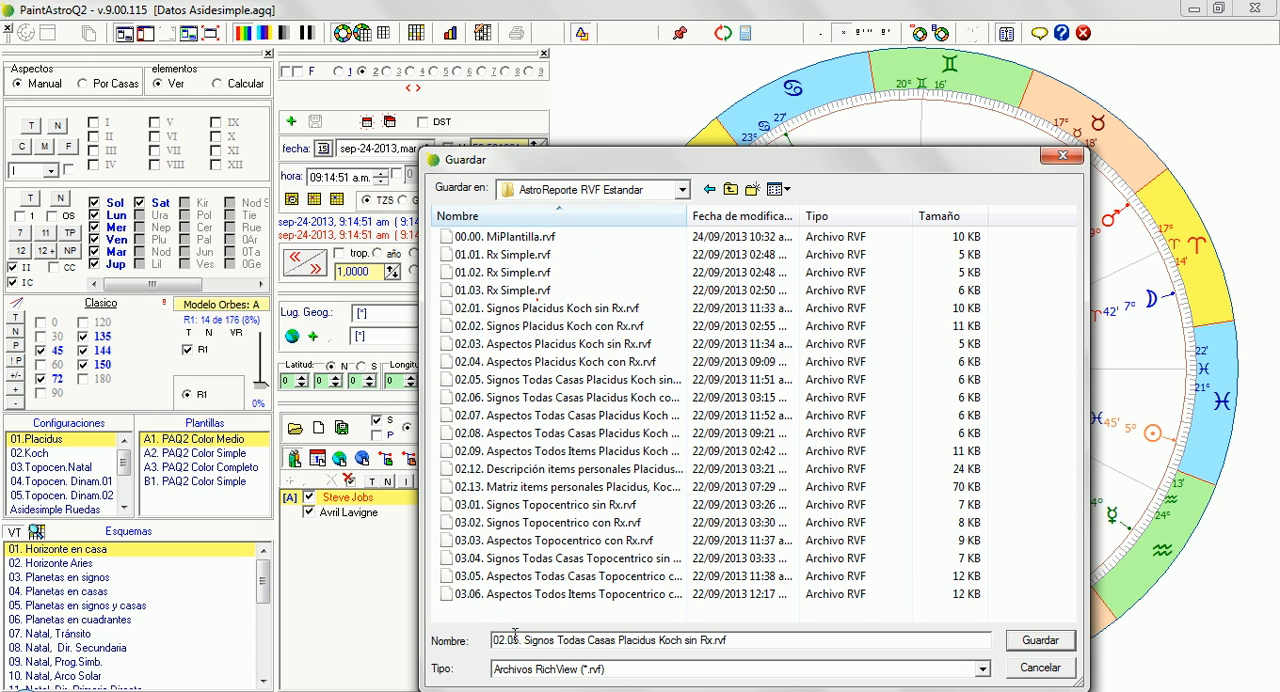
left_click(493, 238)
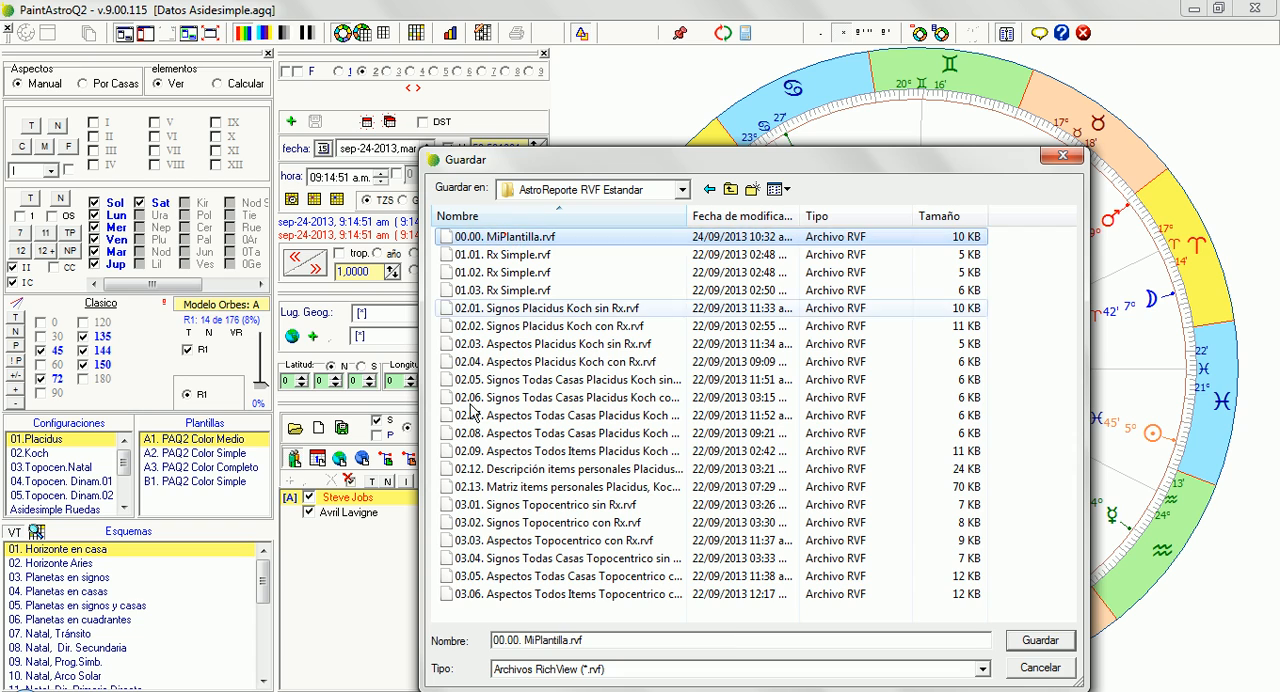
left_click(520, 645)
key("shift+Left")
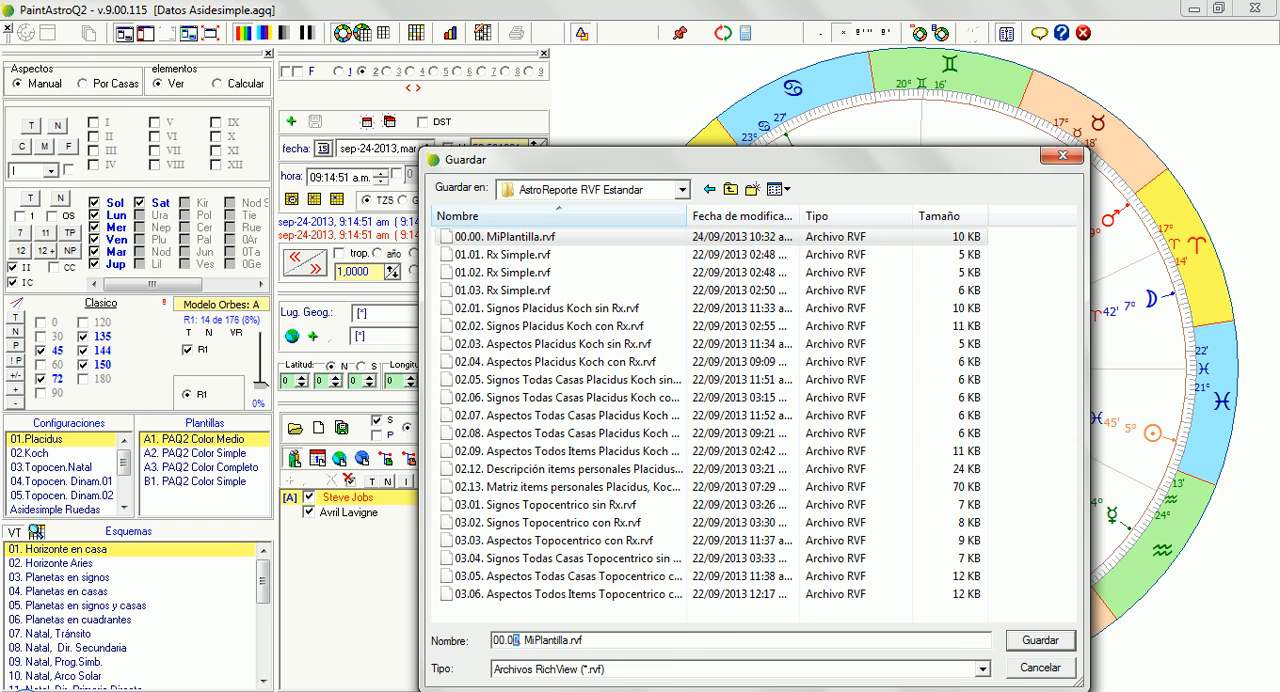
type("1")
left_click(1040, 640)
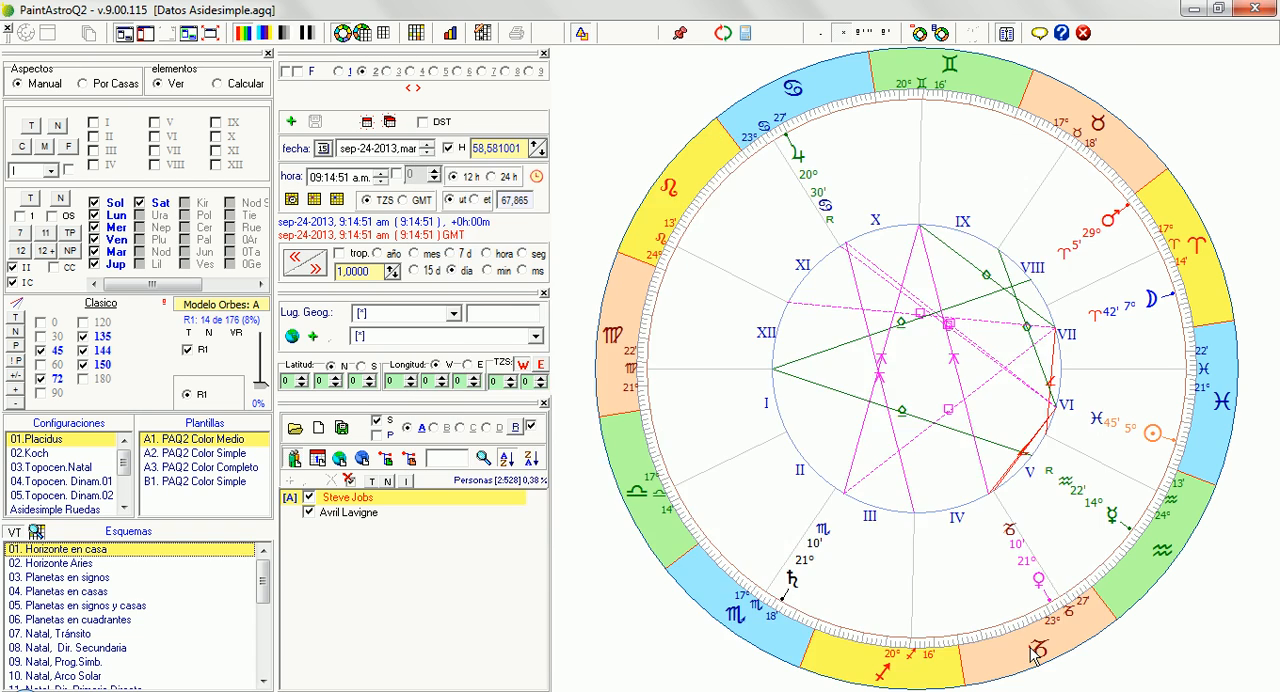
View the 00.00. MiPlantilla and 00.01. MiPlantilla templates in the report list
left_click(487, 112)
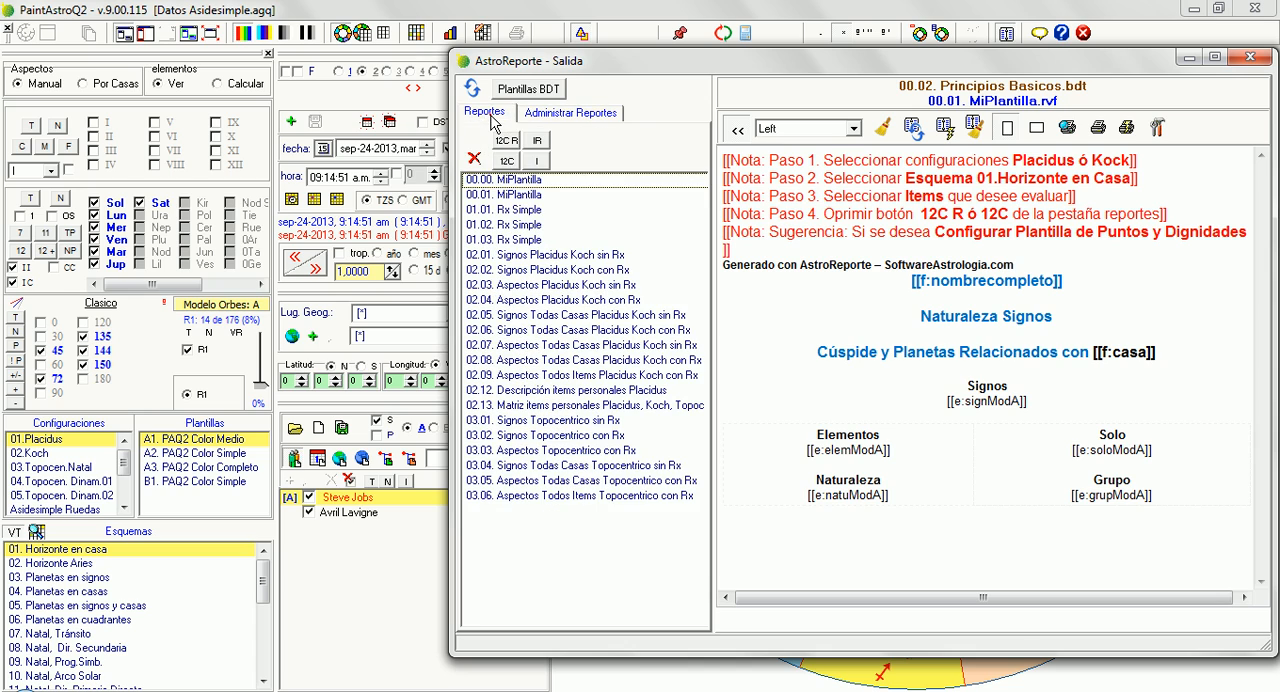
left_click(498, 181)
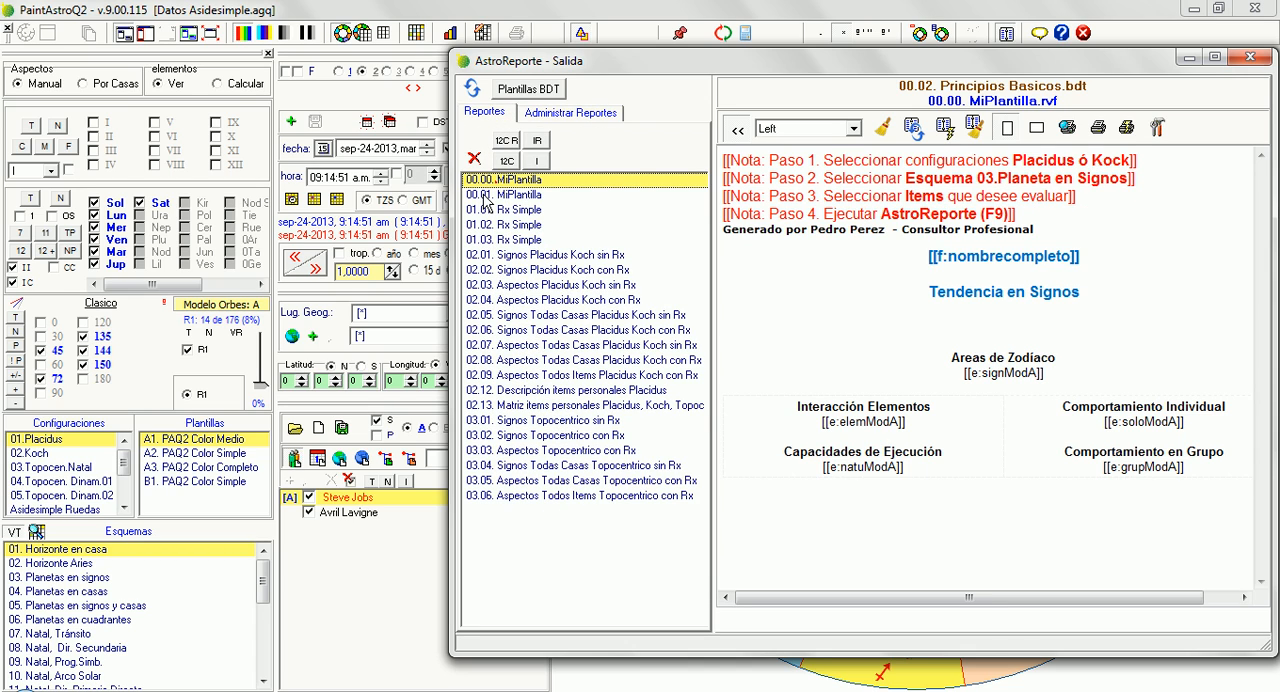
left_click(515, 196)
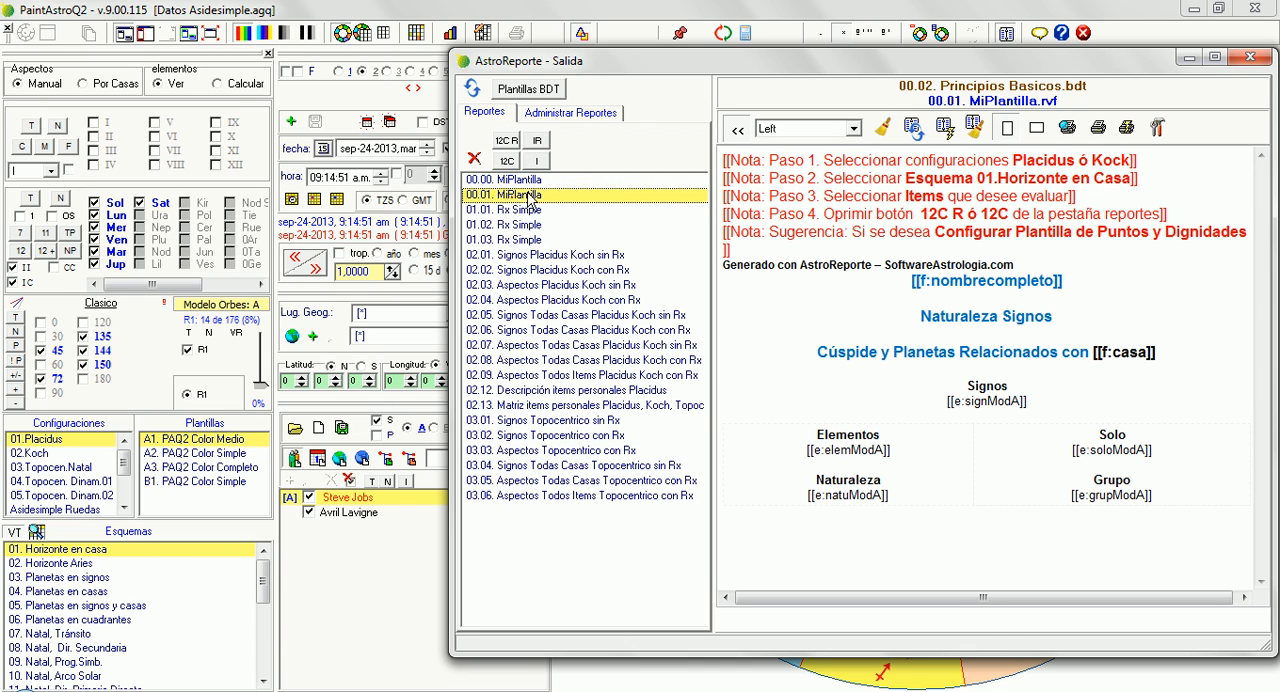
Replace 00.01. MiPlantilla's "Generado con AstroReporte" line with the credit line copied from 00.00. MiPlantilla, and save the template
left_click(547, 182)
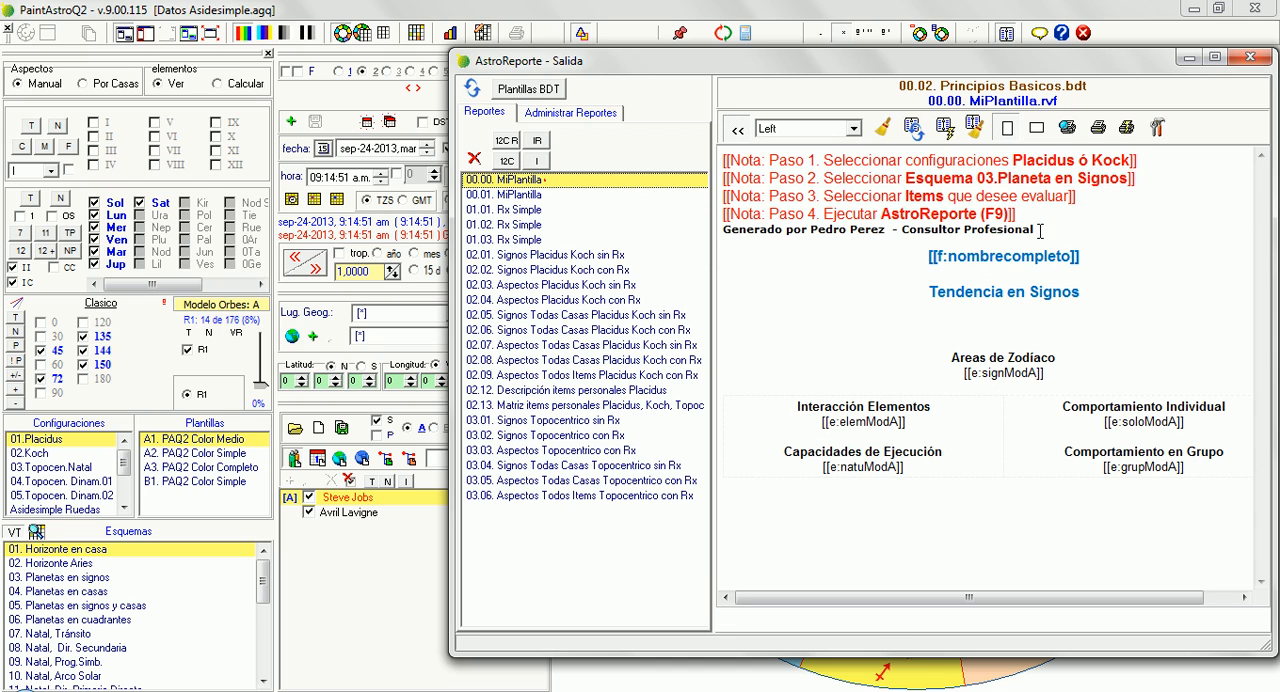
left_click_drag(1040, 231, 704, 226)
key("ctrl+c")
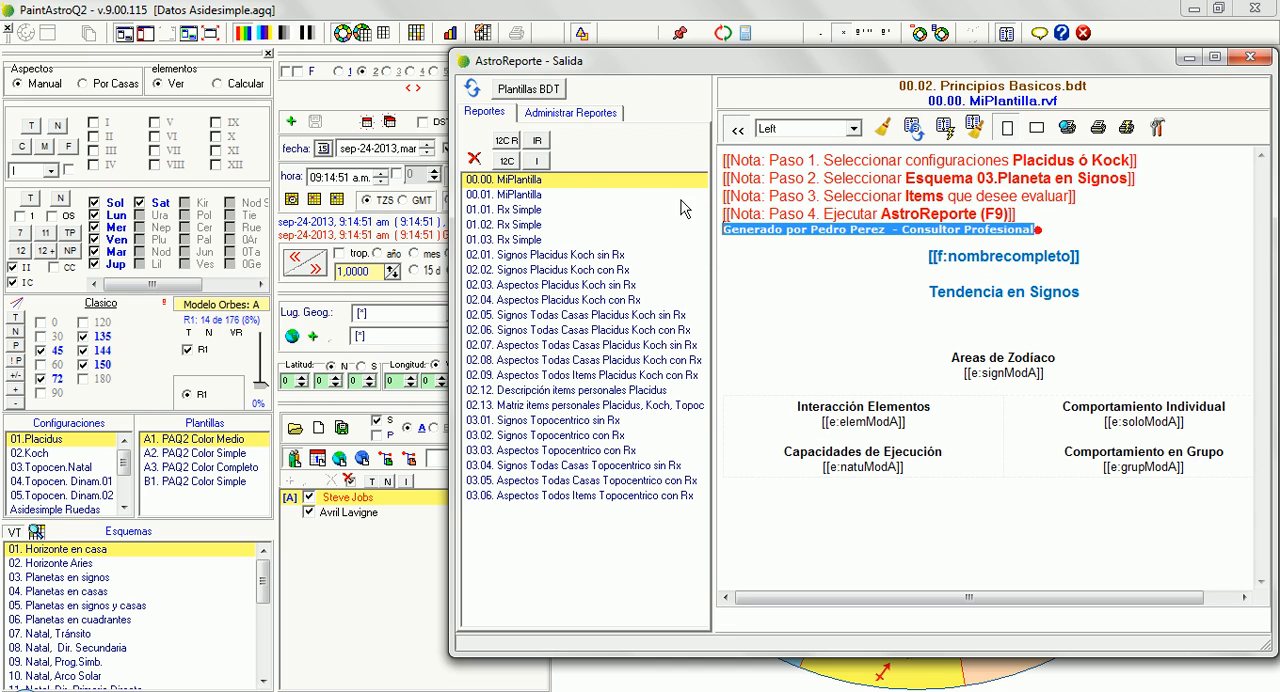
left_click(540, 195)
left_click_drag(1020, 265, 705, 261)
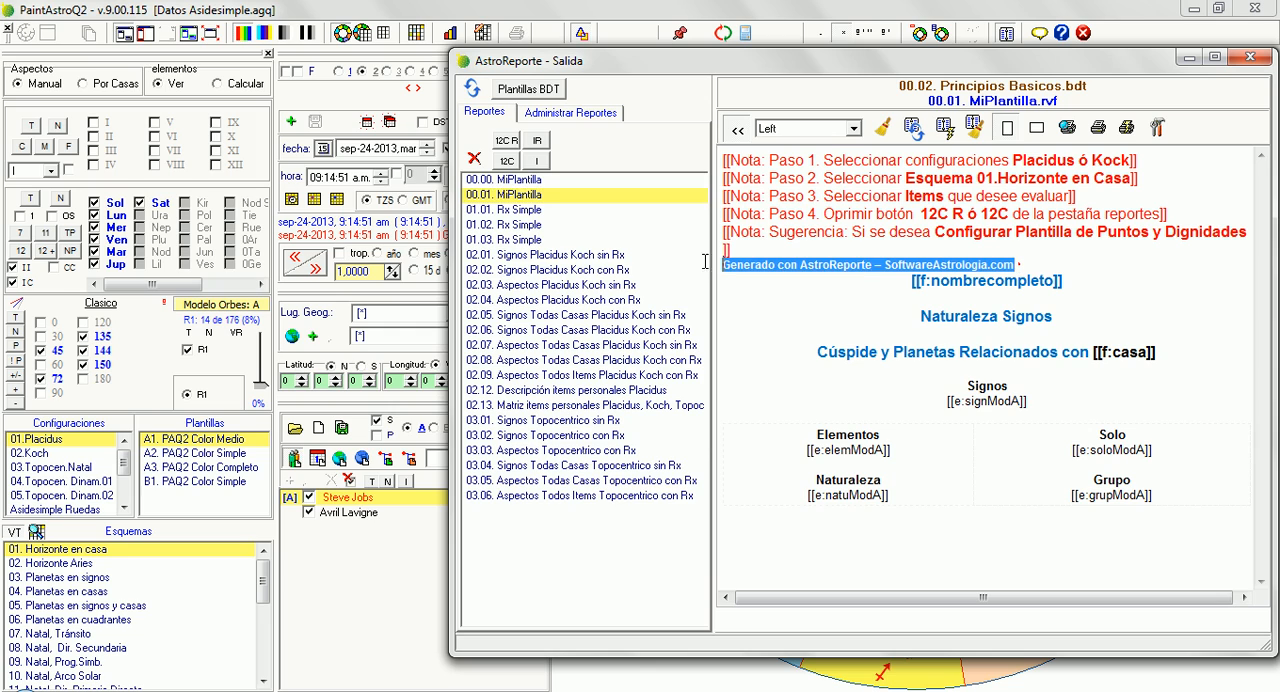
key("ctrl+v")
left_click(540, 114)
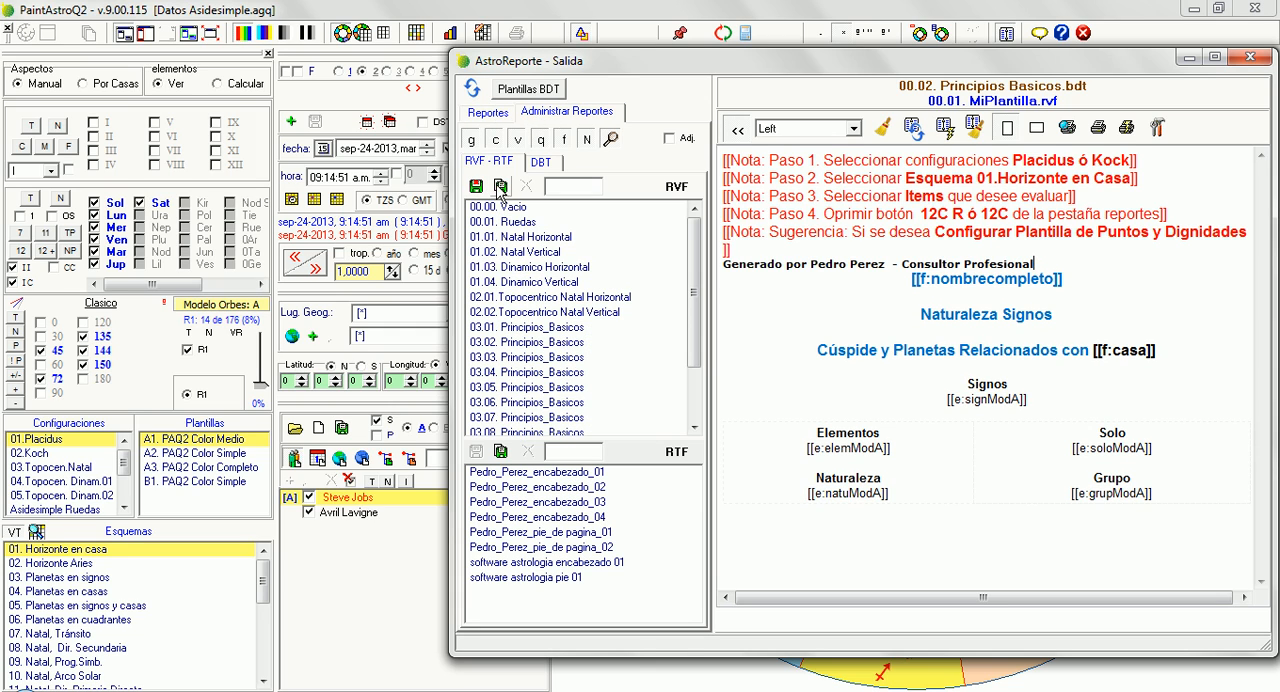
left_click(504, 118)
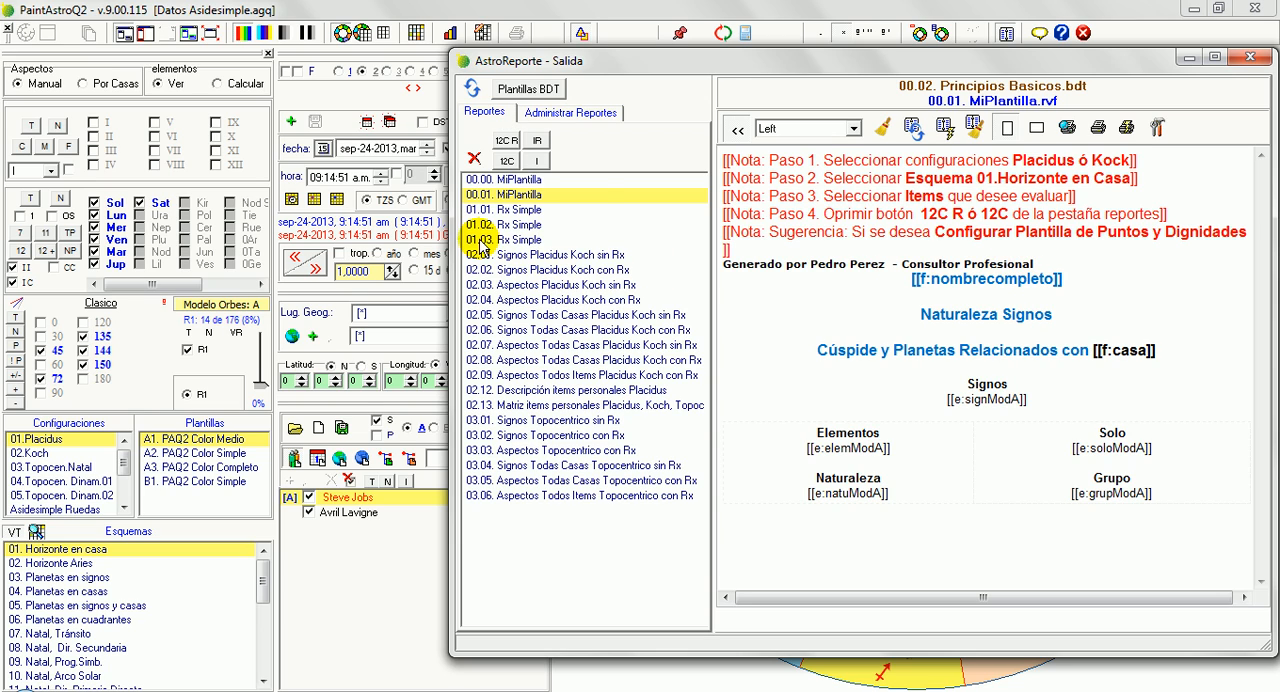
Compare the 00.00. and 00.01. MiPlantilla templates, and locate the standard 02.01 and 02.09 reports in the list
left_click(562, 179)
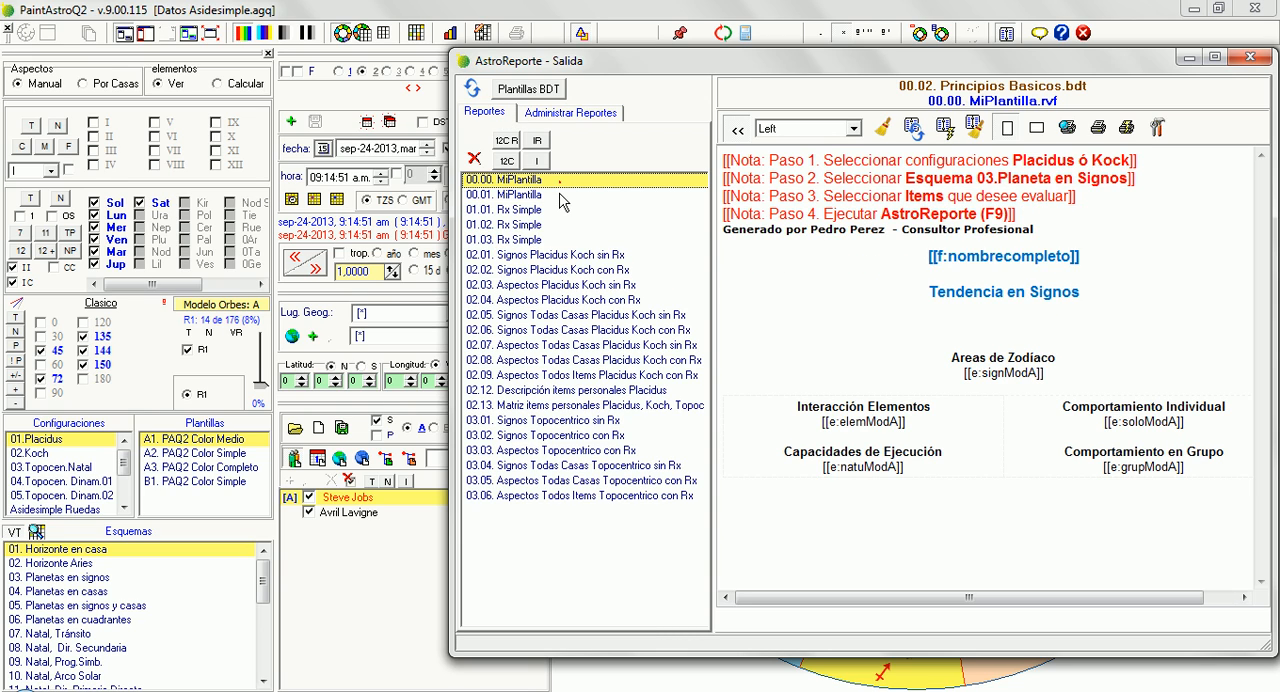
left_click(562, 196)
left_click(563, 182)
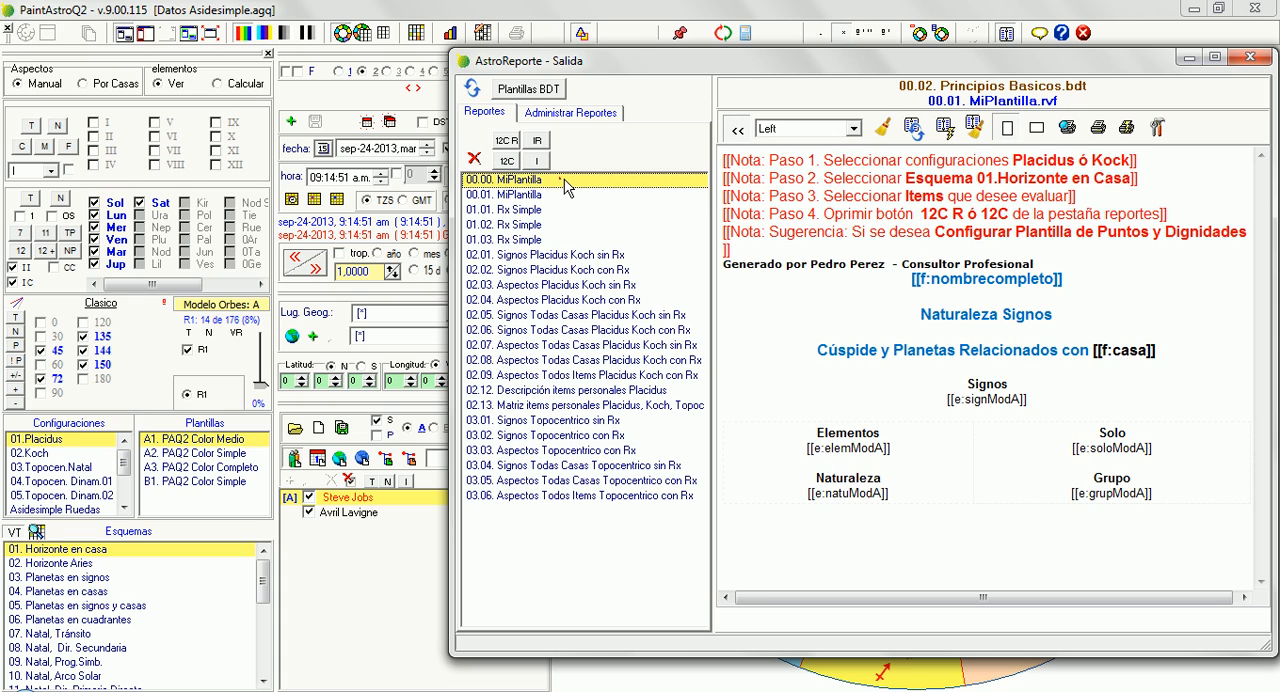
left_click(573, 376)
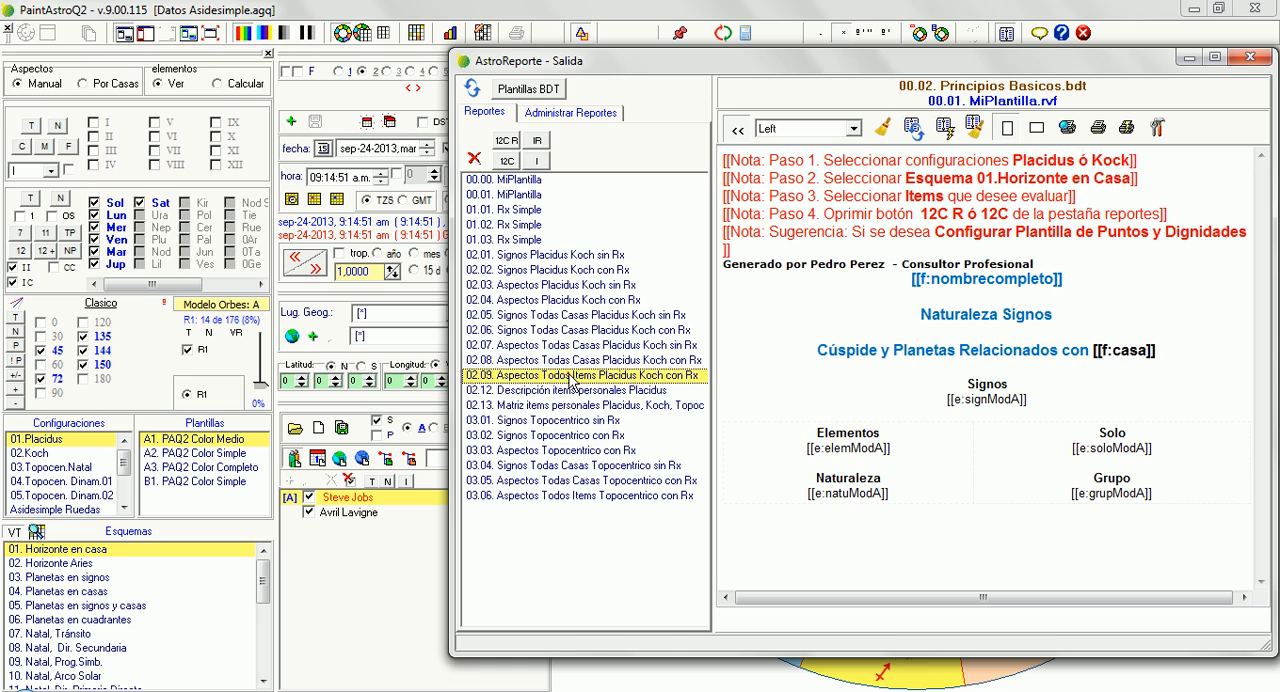
left_click(516, 196)
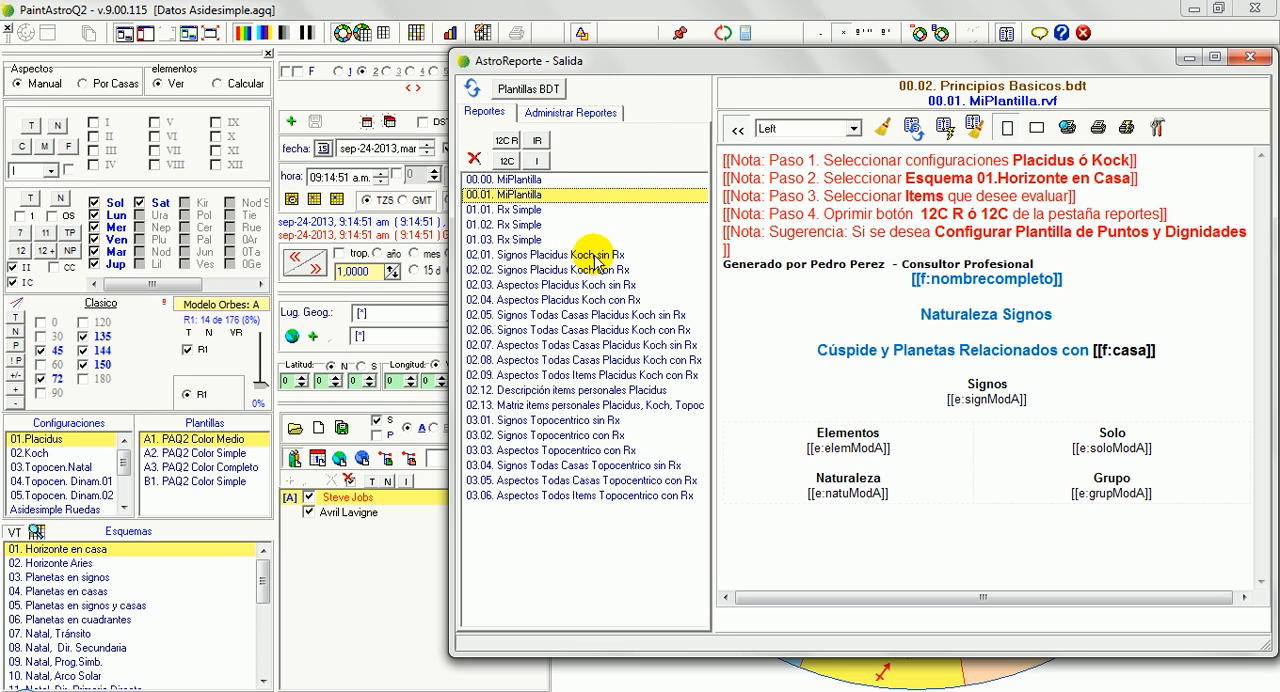
left_click(614, 255)
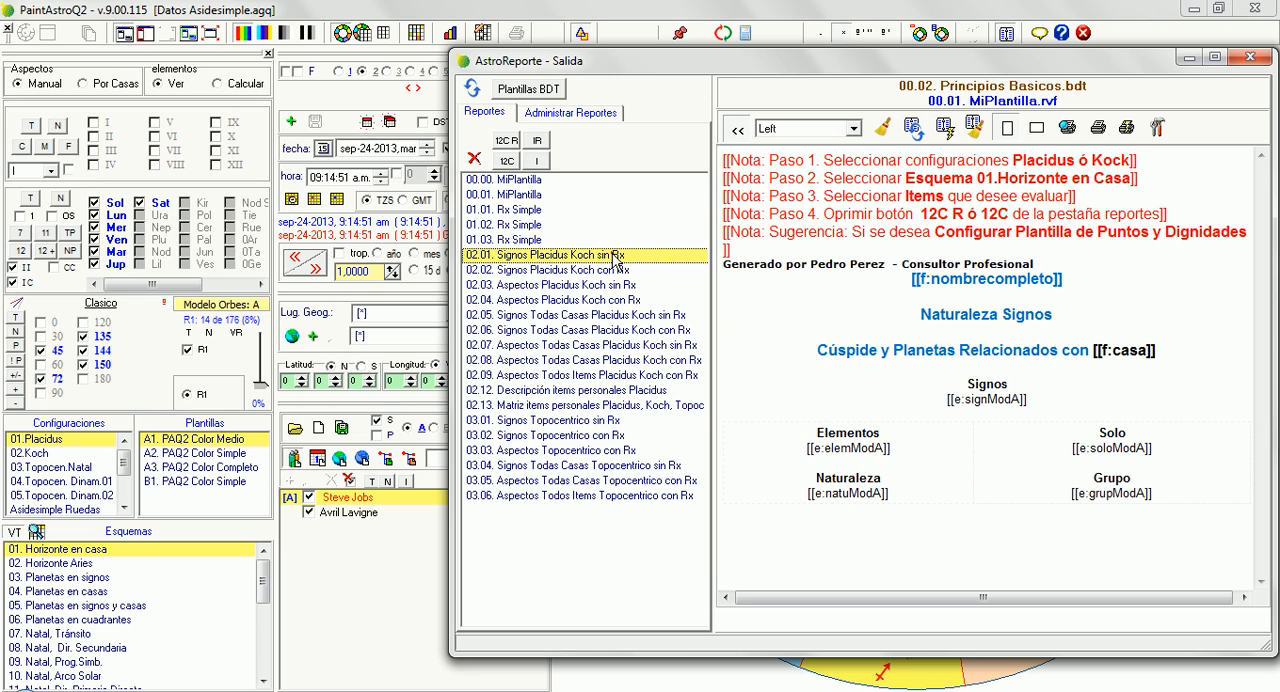
left_click(519, 195)
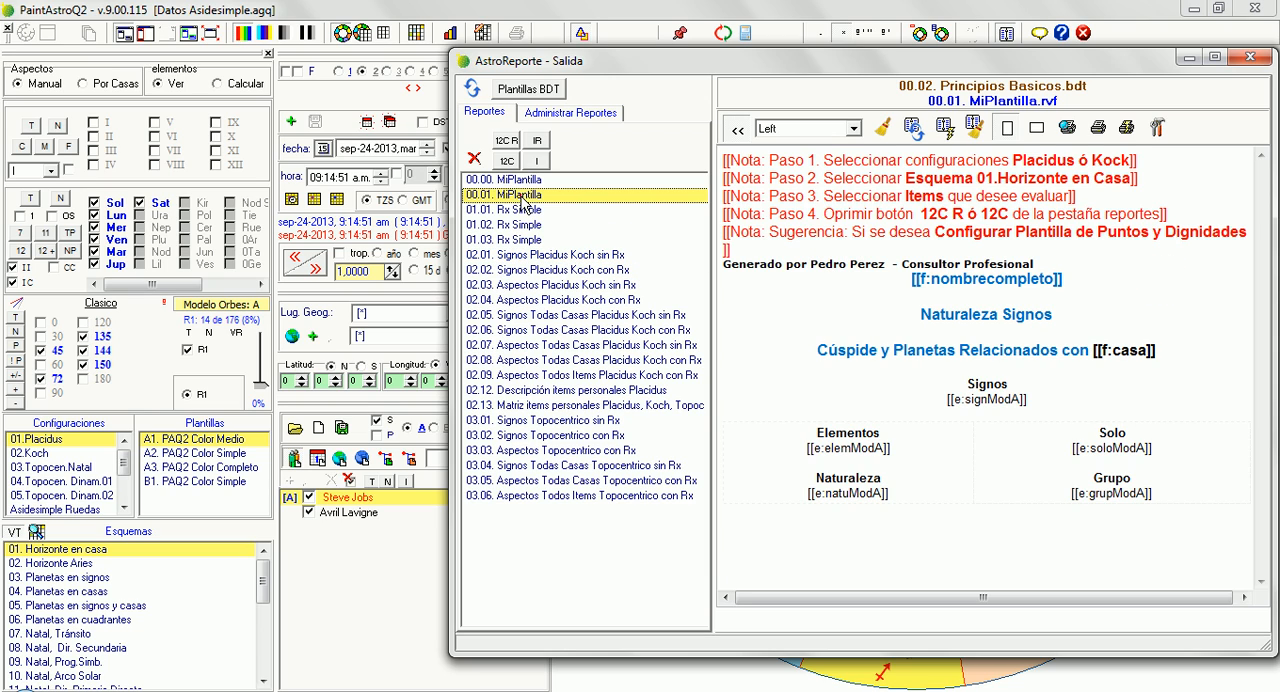
left_click(518, 181)
left_click(516, 195)
left_click(513, 182)
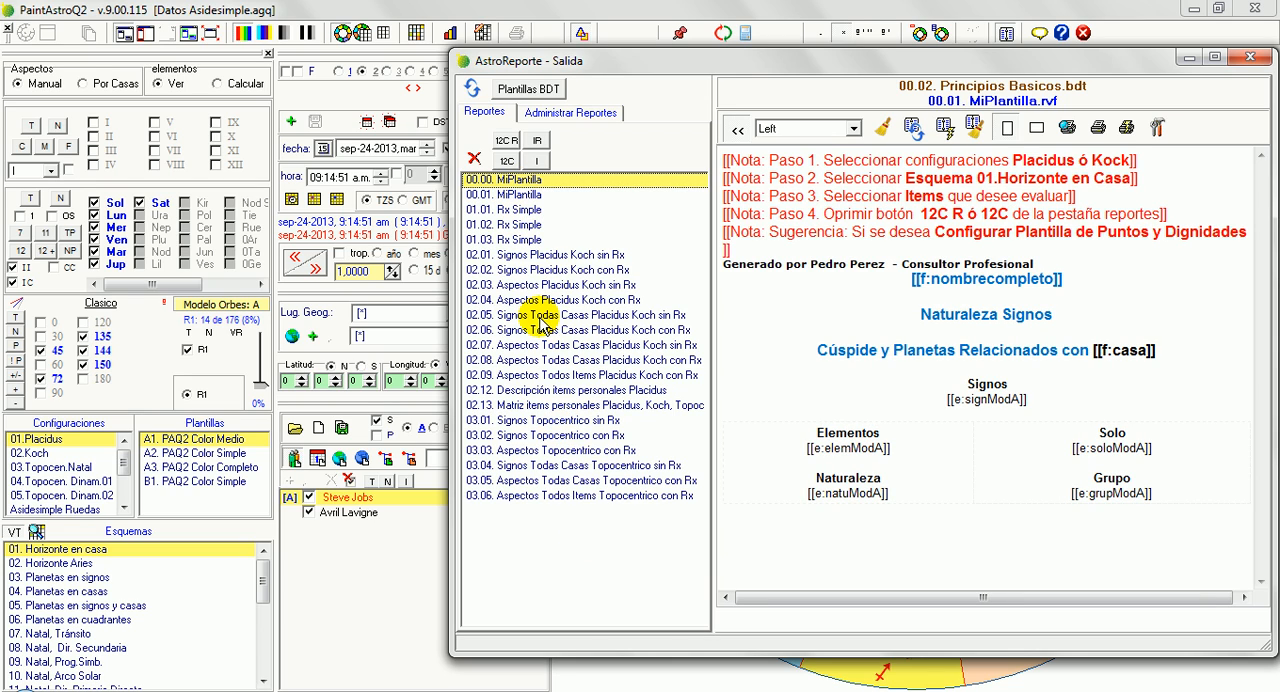
left_click(557, 196)
Open the 00.00. MiPlantilla template and review its consultant credit line beneath the notes
left_click(542, 180)
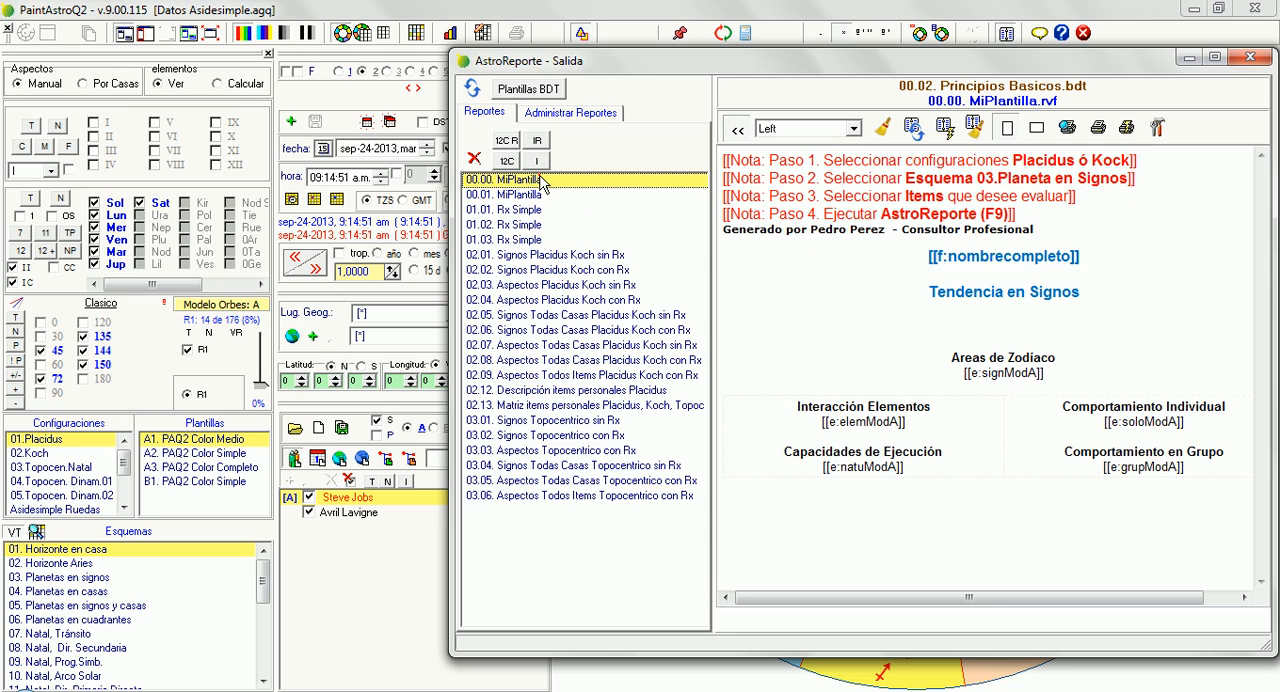
left_click(905, 288)
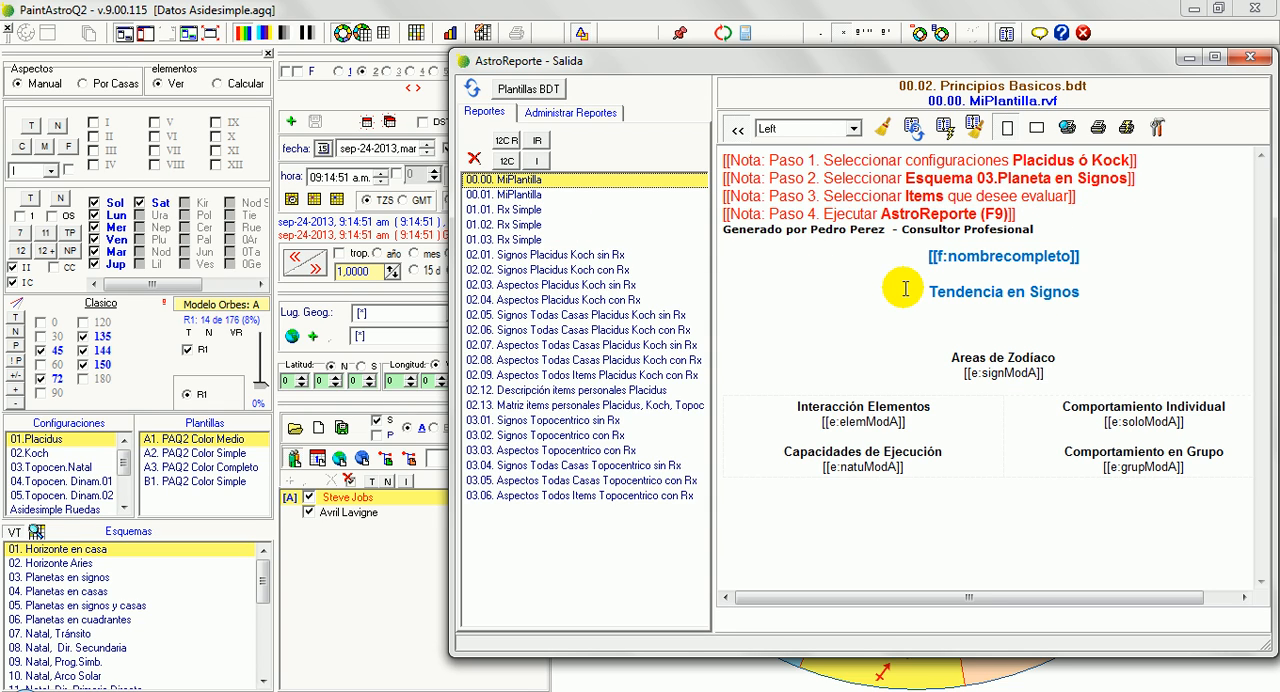
left_click_drag(1059, 225, 707, 226)
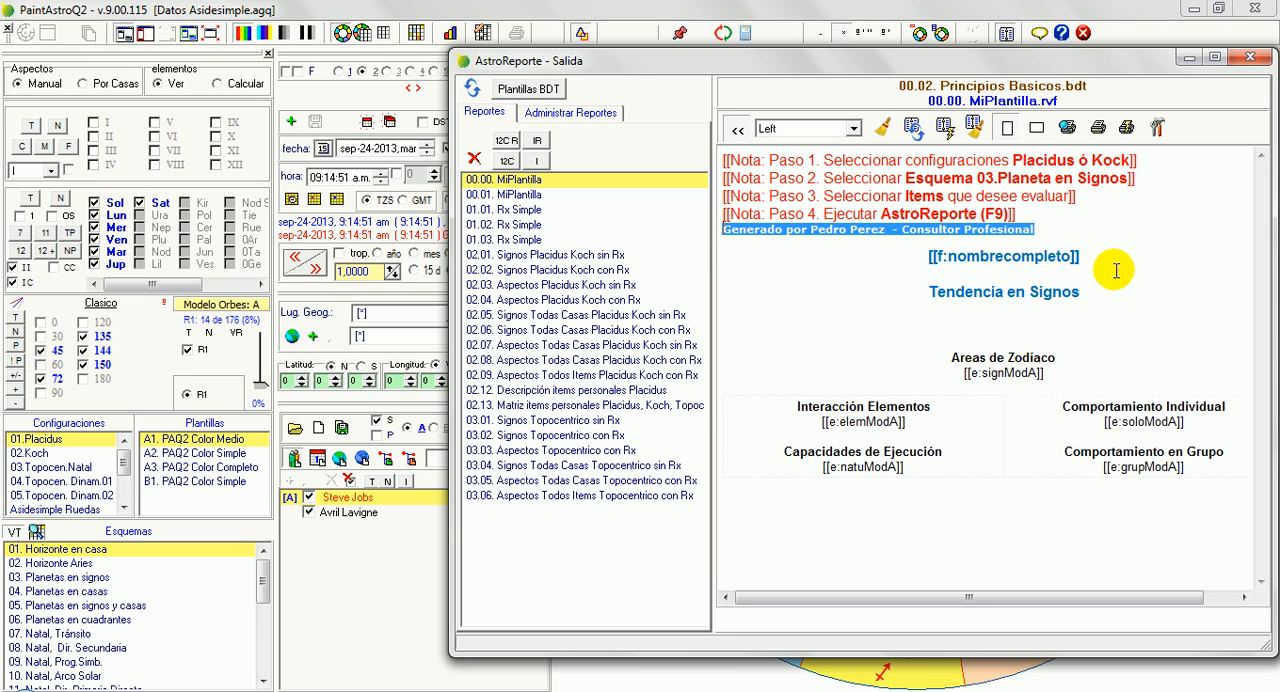
left_click(922, 265)
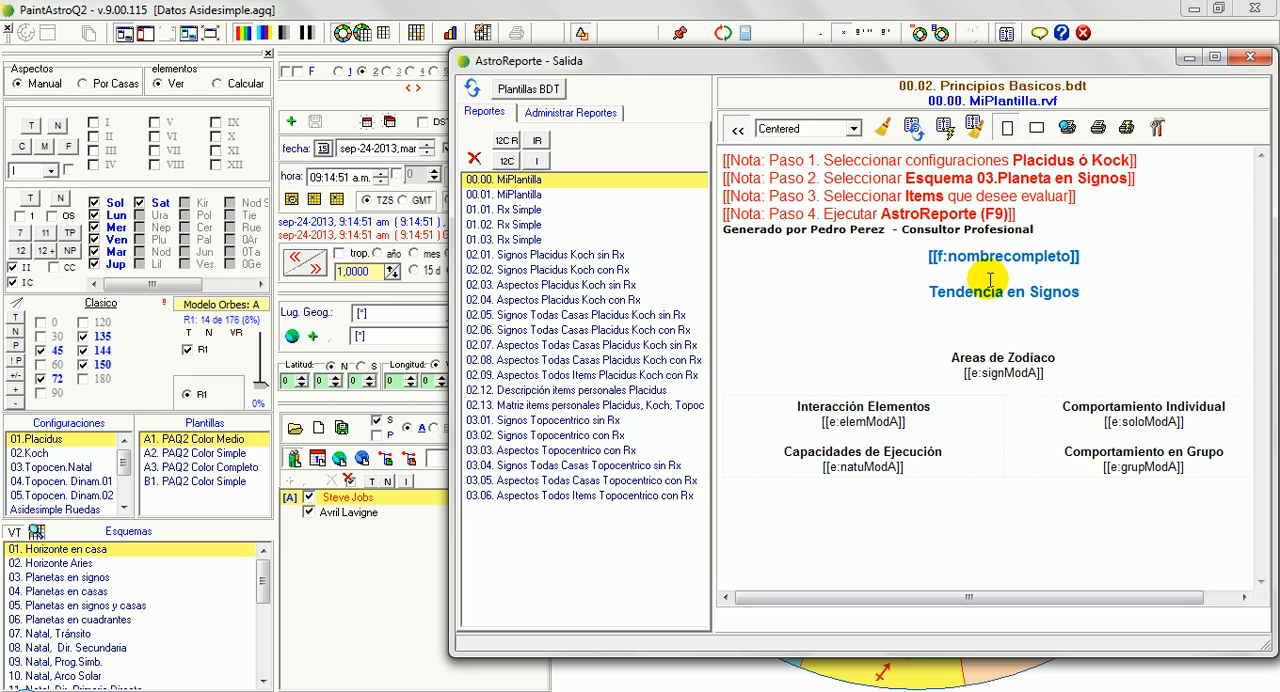
left_click(518, 195)
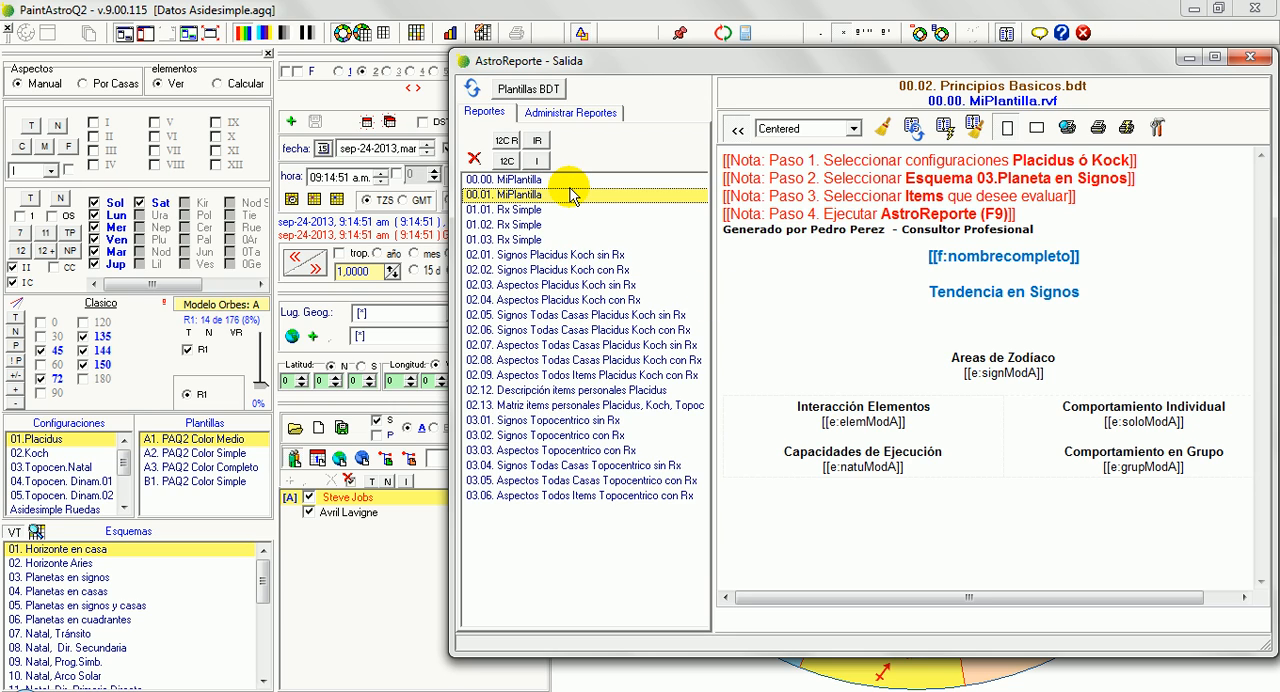
key("F1")
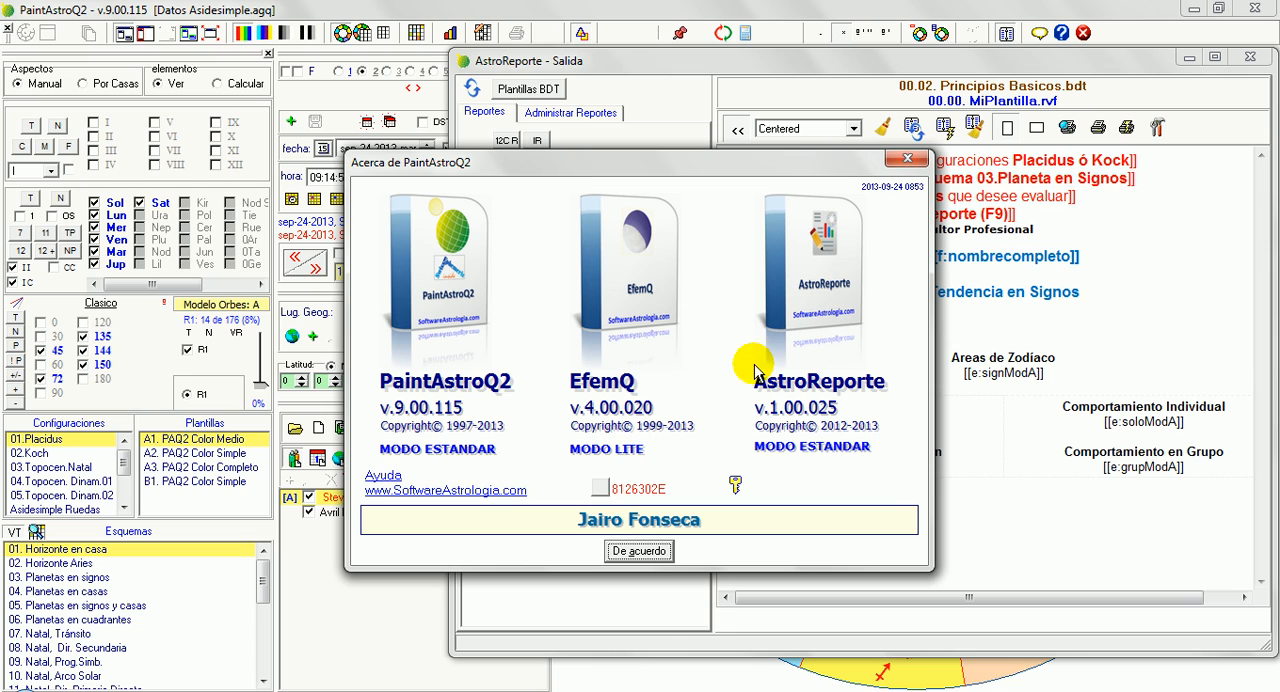
left_click(640, 551)
Generate the AstroReporte report for the active chart from the 00.00. MiPlantilla template
left_click(577, 176)
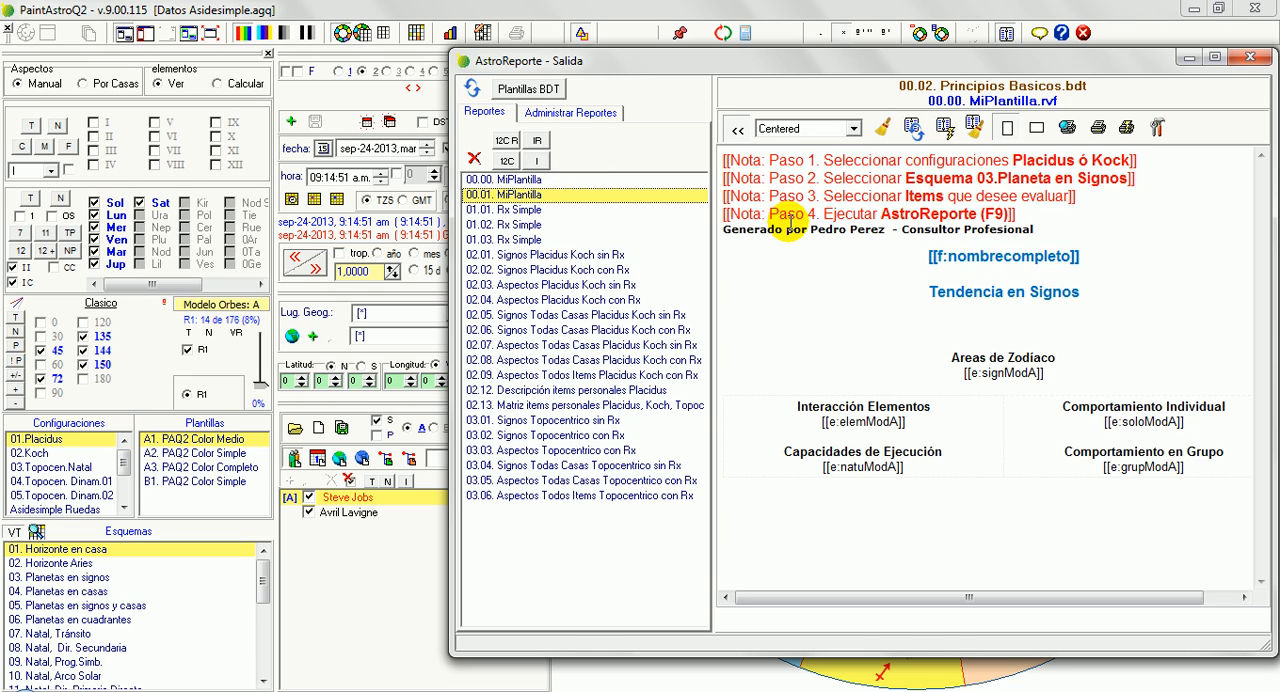
left_click(599, 181)
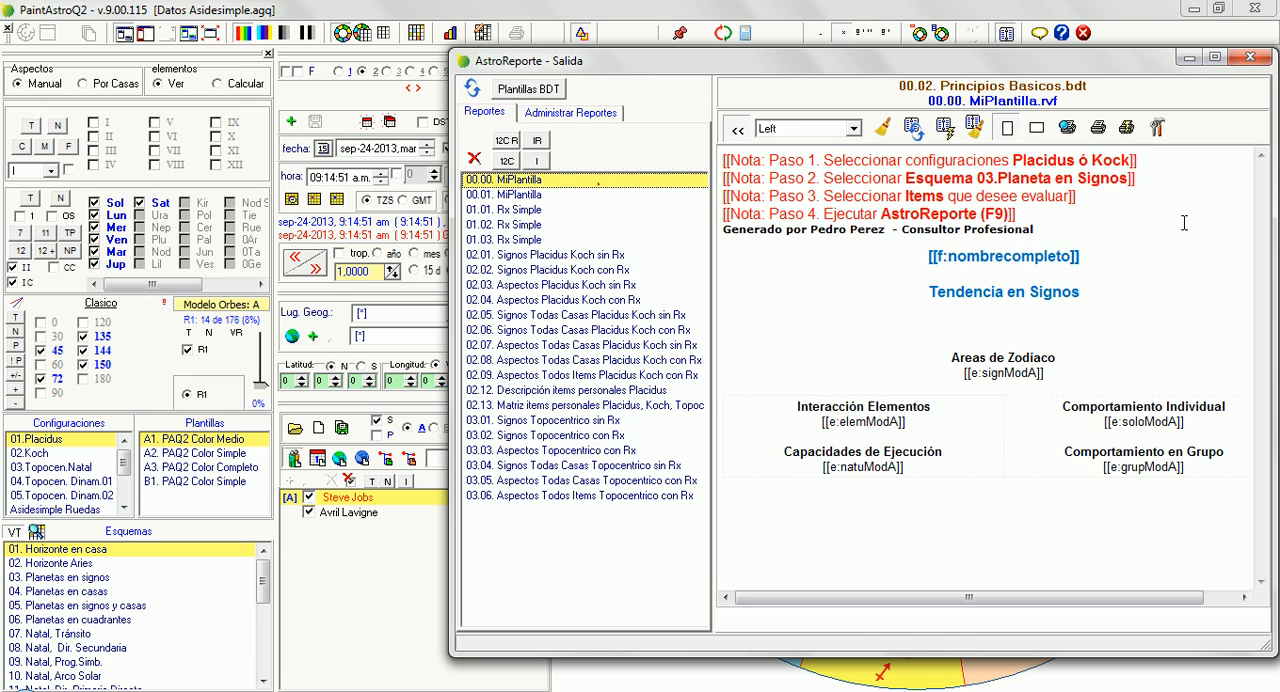
key("F9")
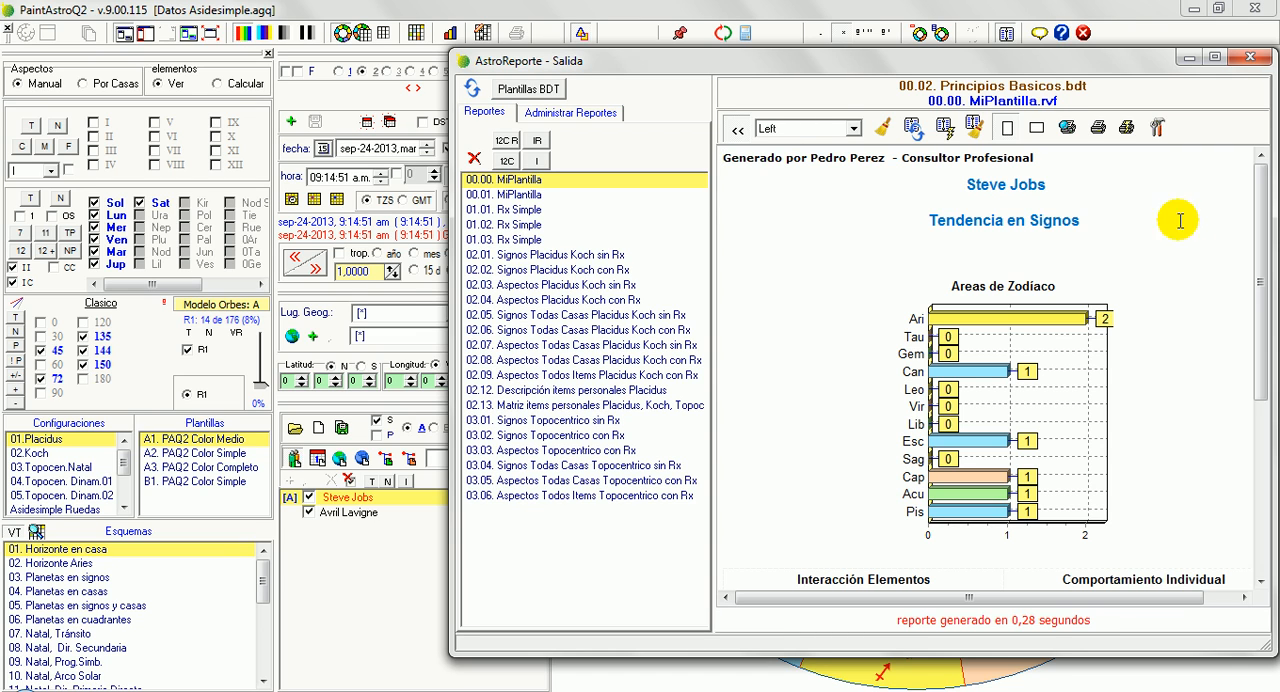
Preview the generated report for printing, examine its page header and credit line at 100% zoom, and close the preview
left_click(1067, 128)
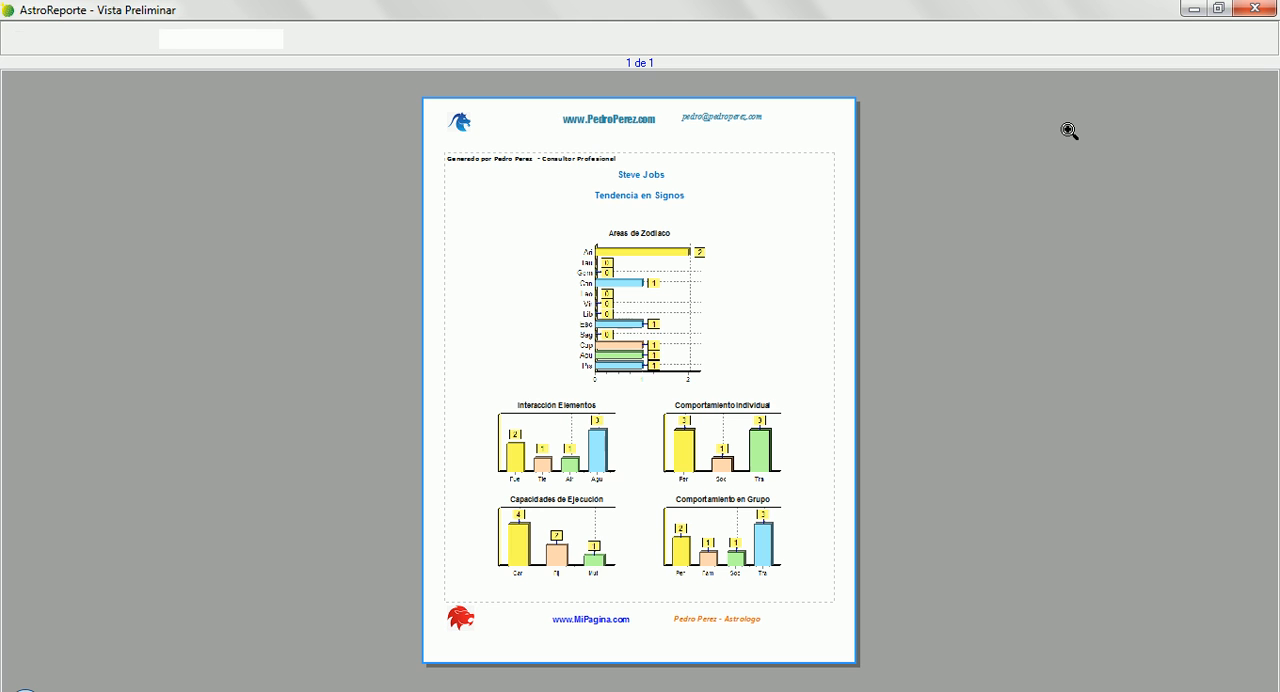
left_click(598, 126)
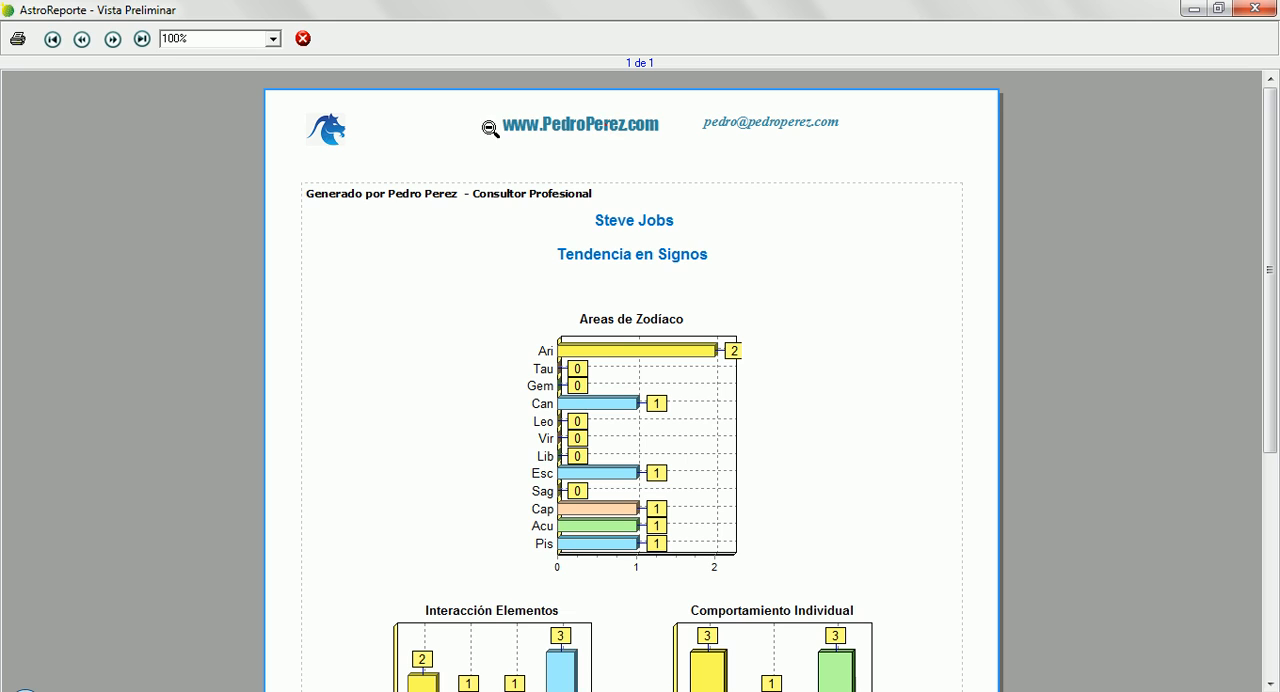
left_click(422, 199)
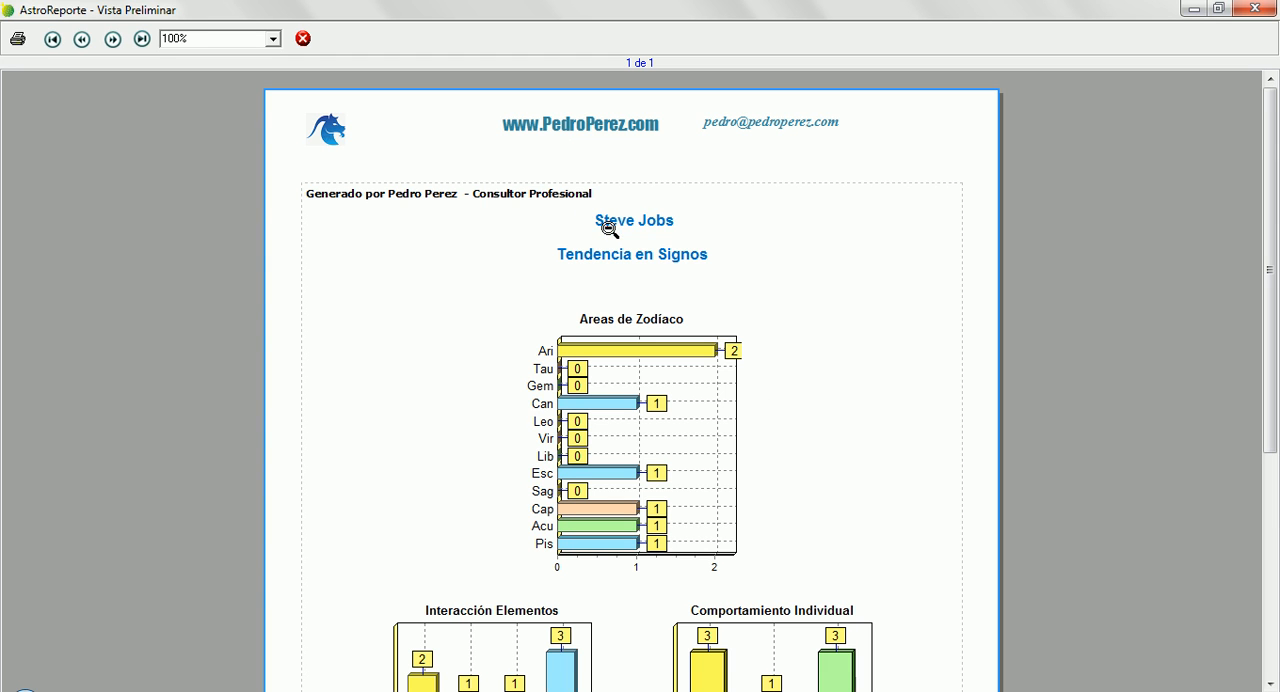
left_click(603, 215)
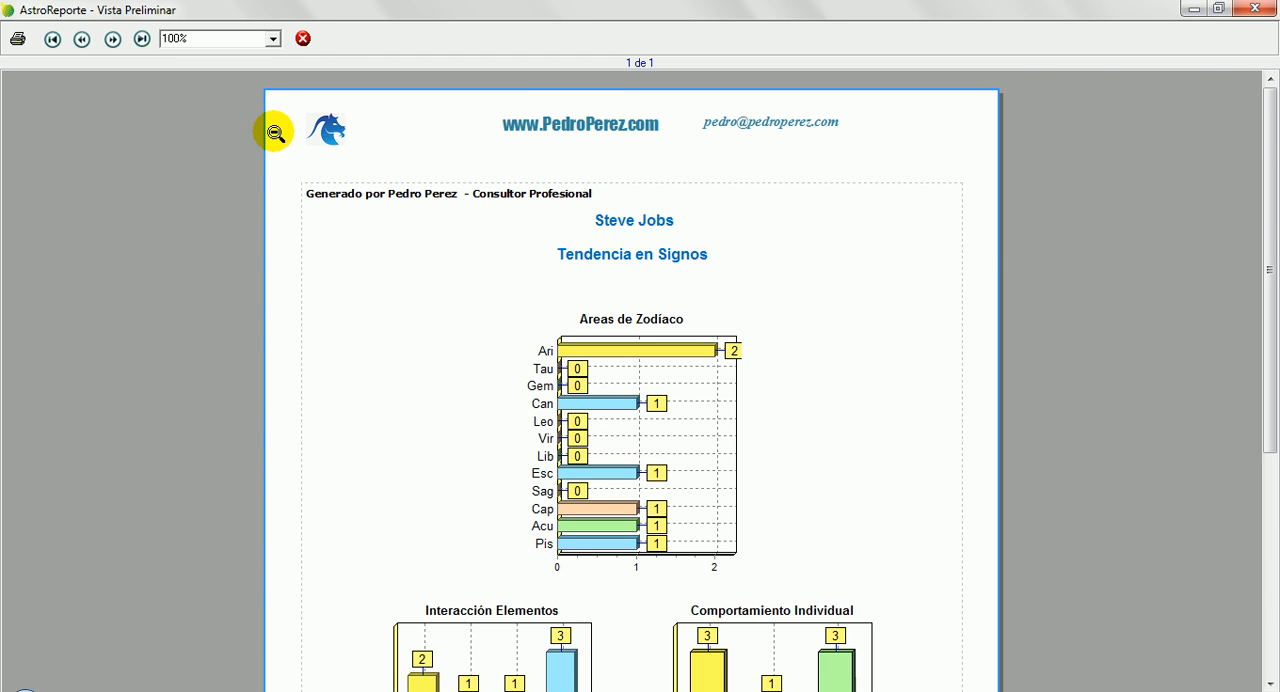
left_click(303, 38)
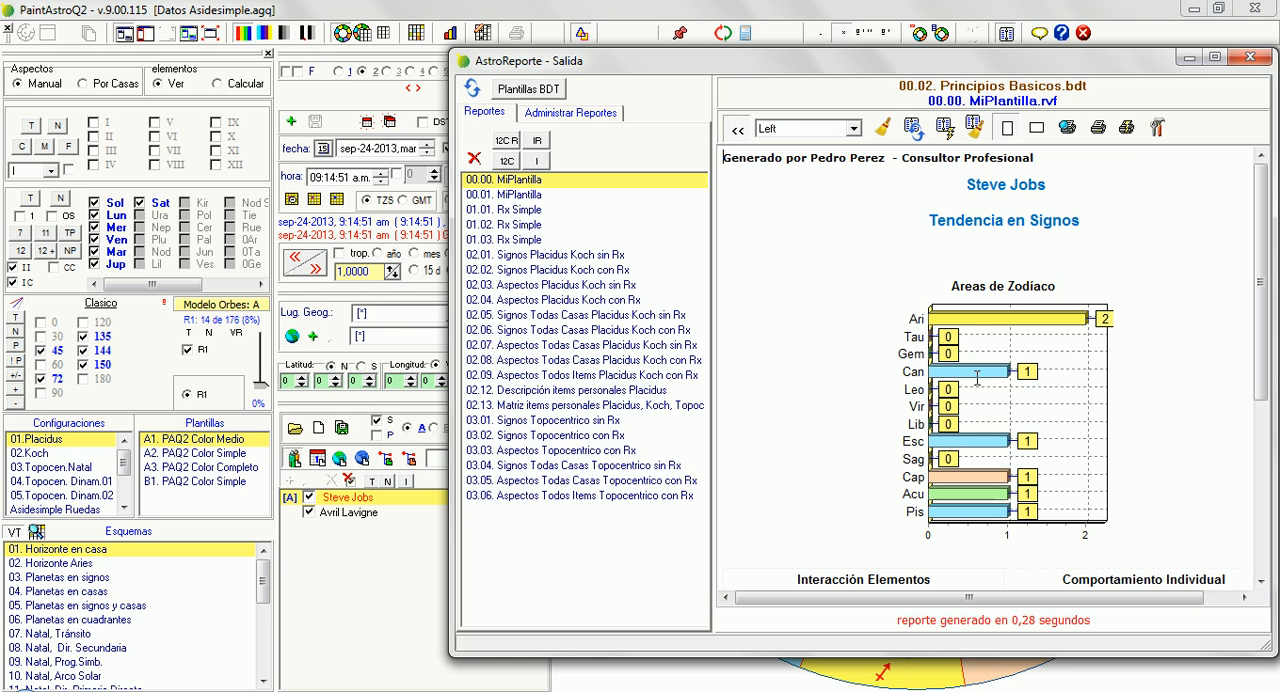
Return from the generated report to the 00.00. MiPlantilla template and review its headings
left_click(1008, 247)
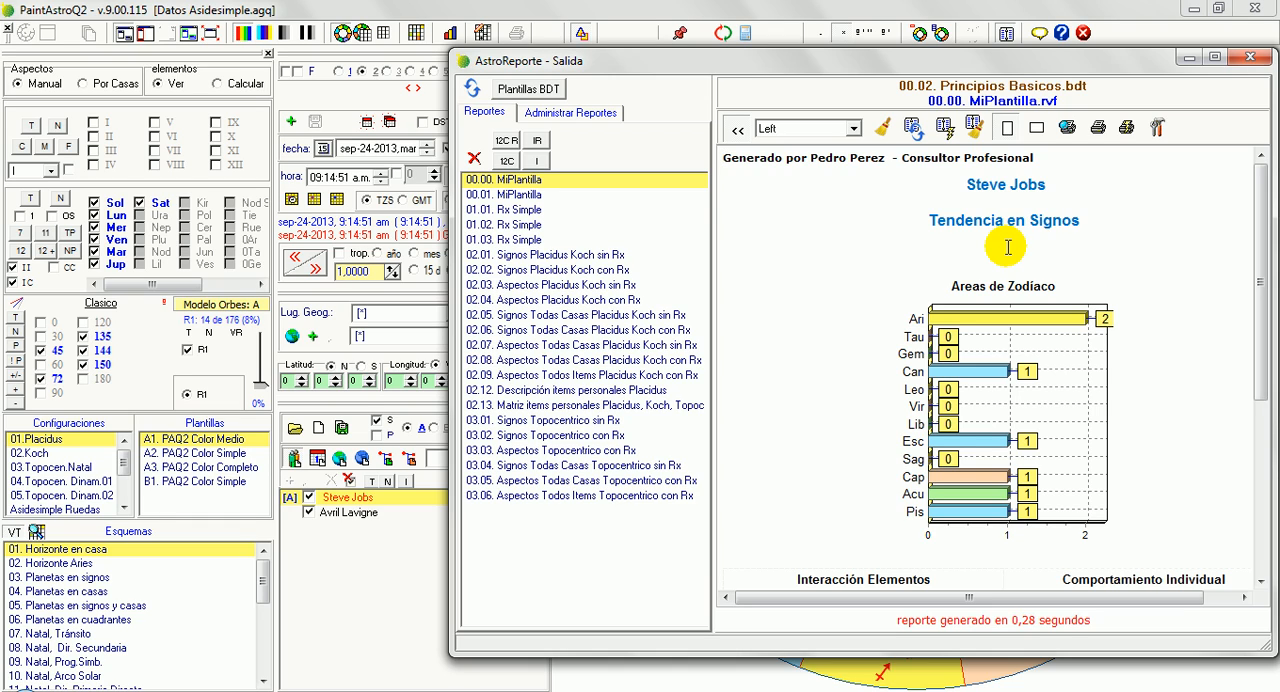
double_click(1082, 215)
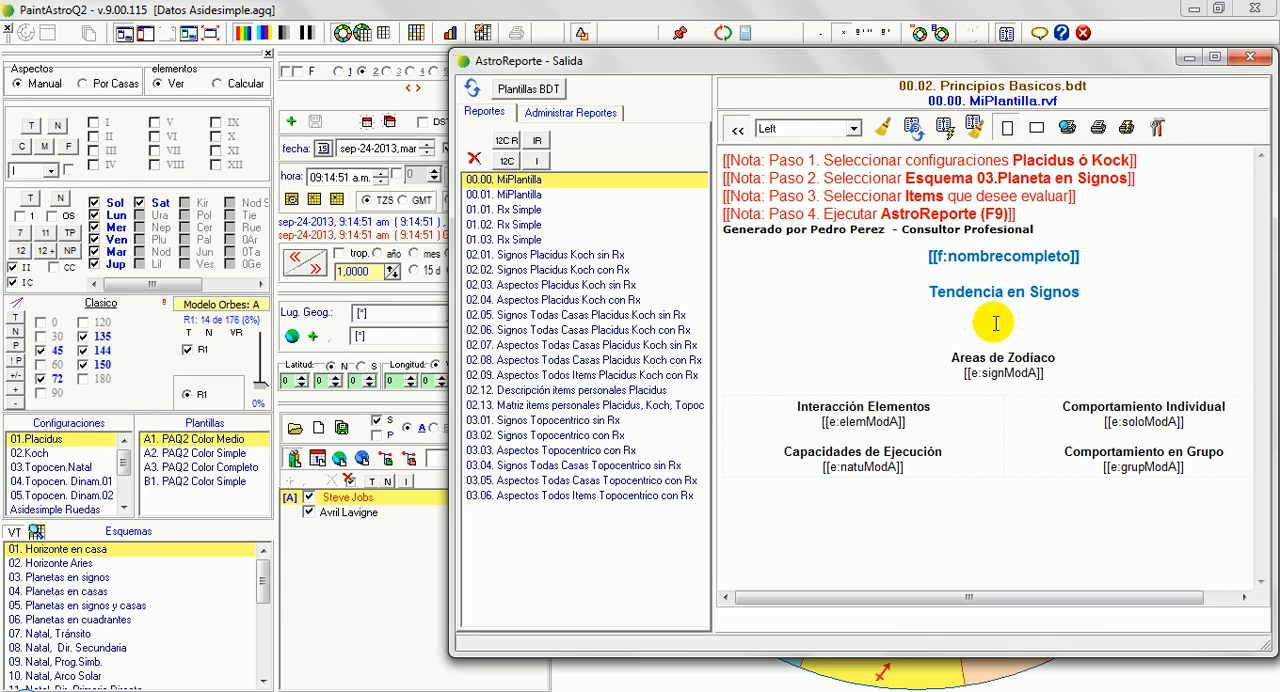
left_click(849, 406)
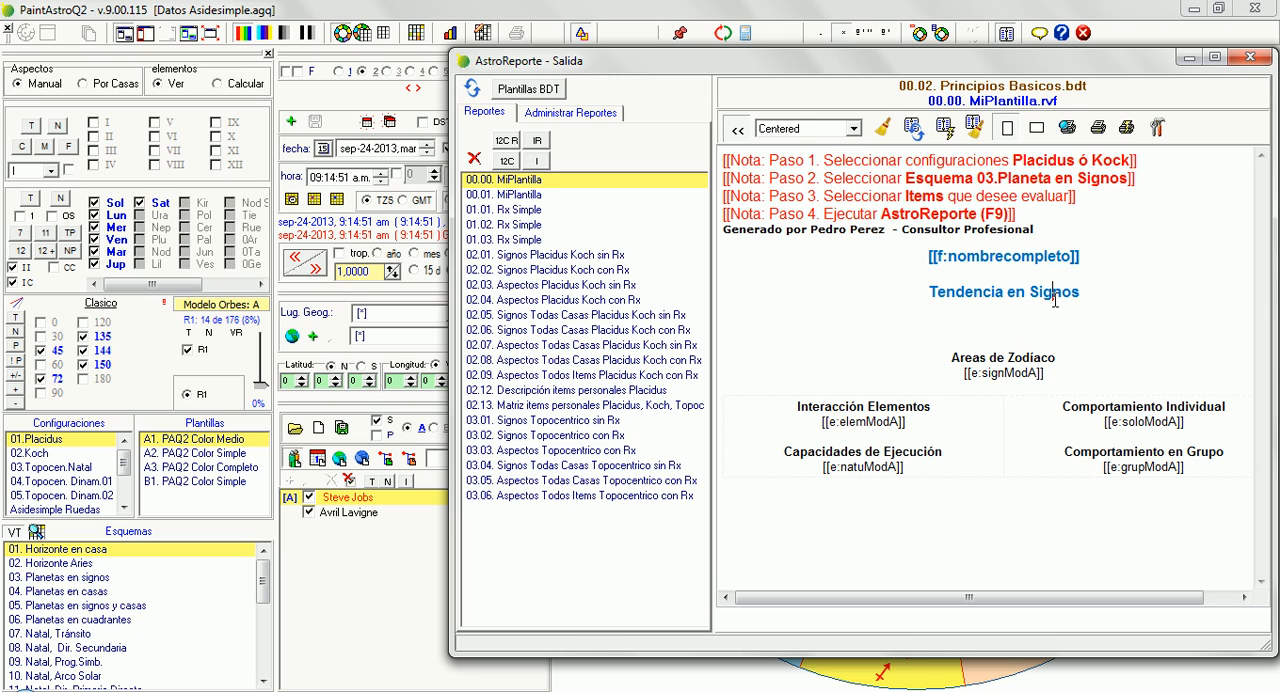